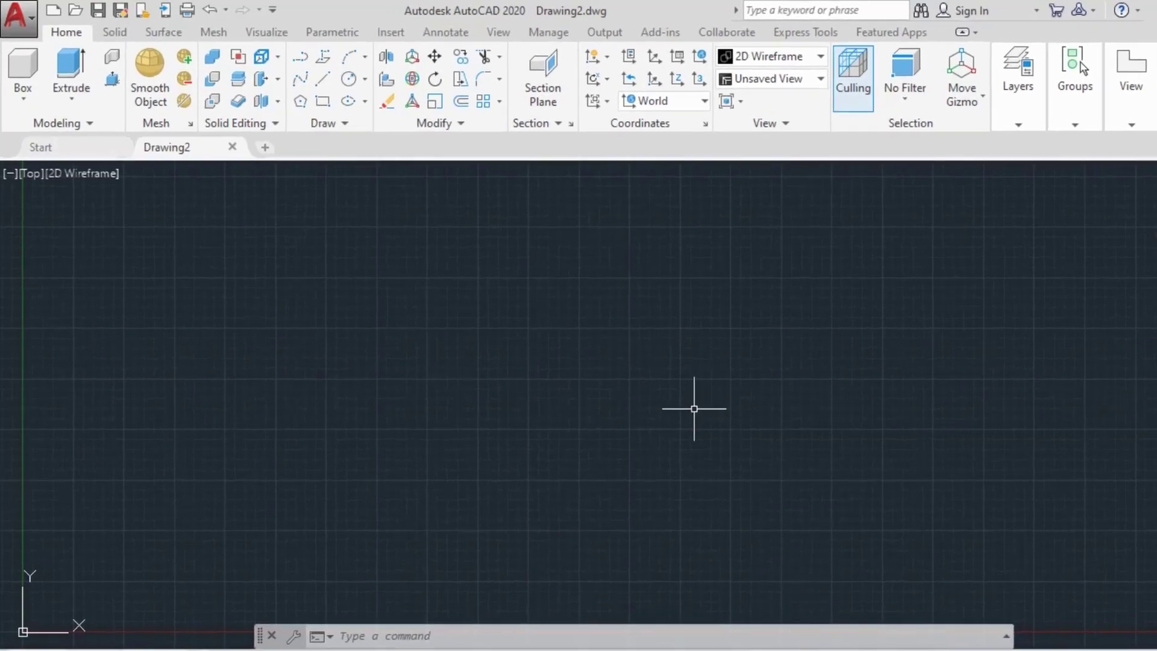
Attach the Exercise 15.jpg reference image into Drawing2 at scale factor 1
type("IM")
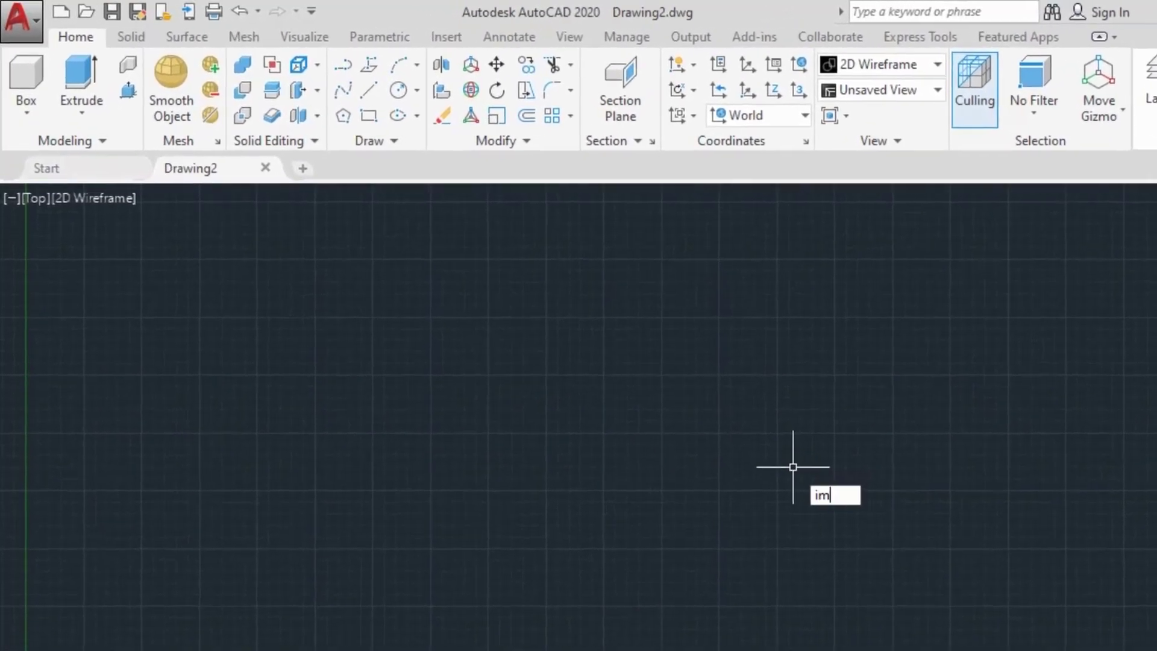
type("Ag")
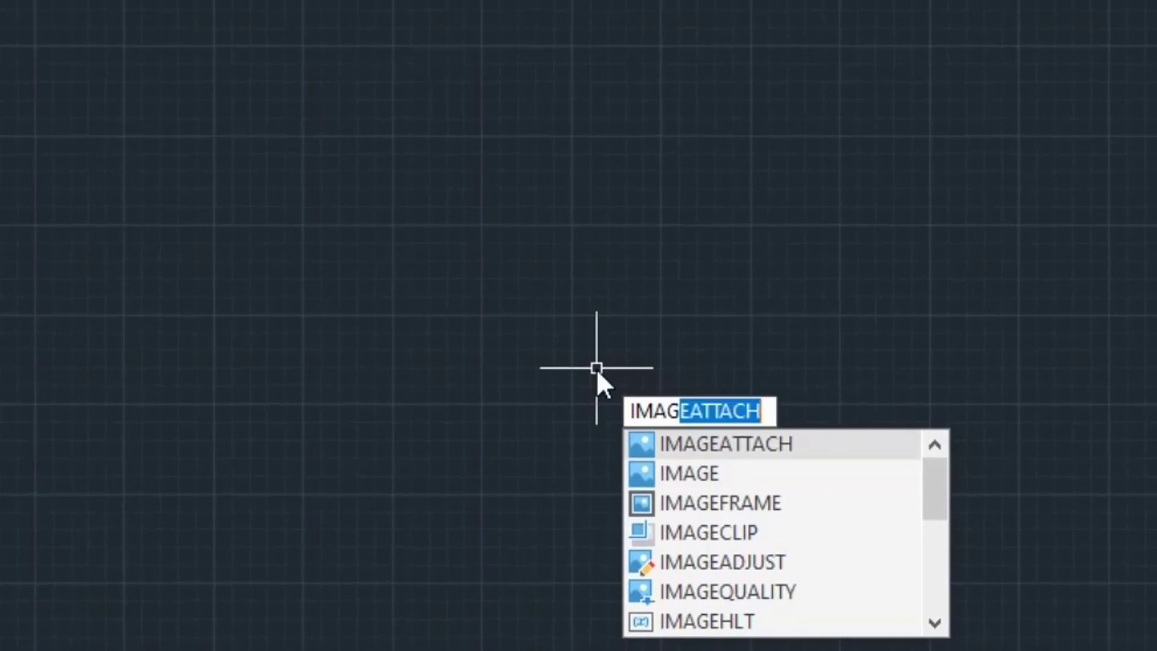
key("Return")
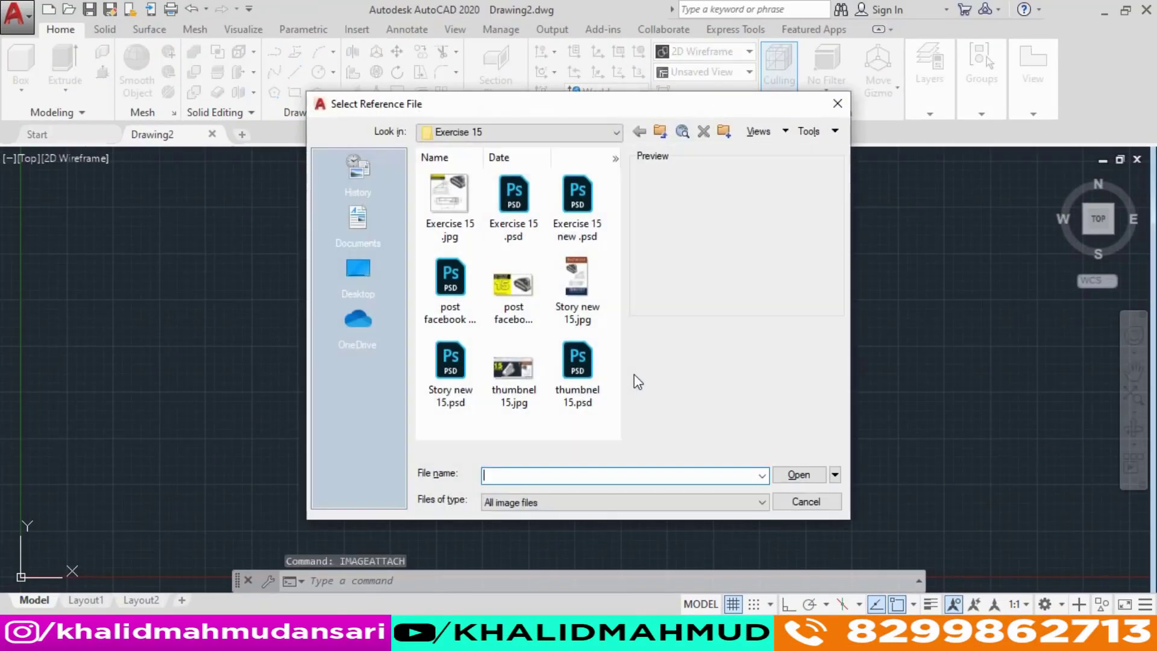
left_click(455, 203)
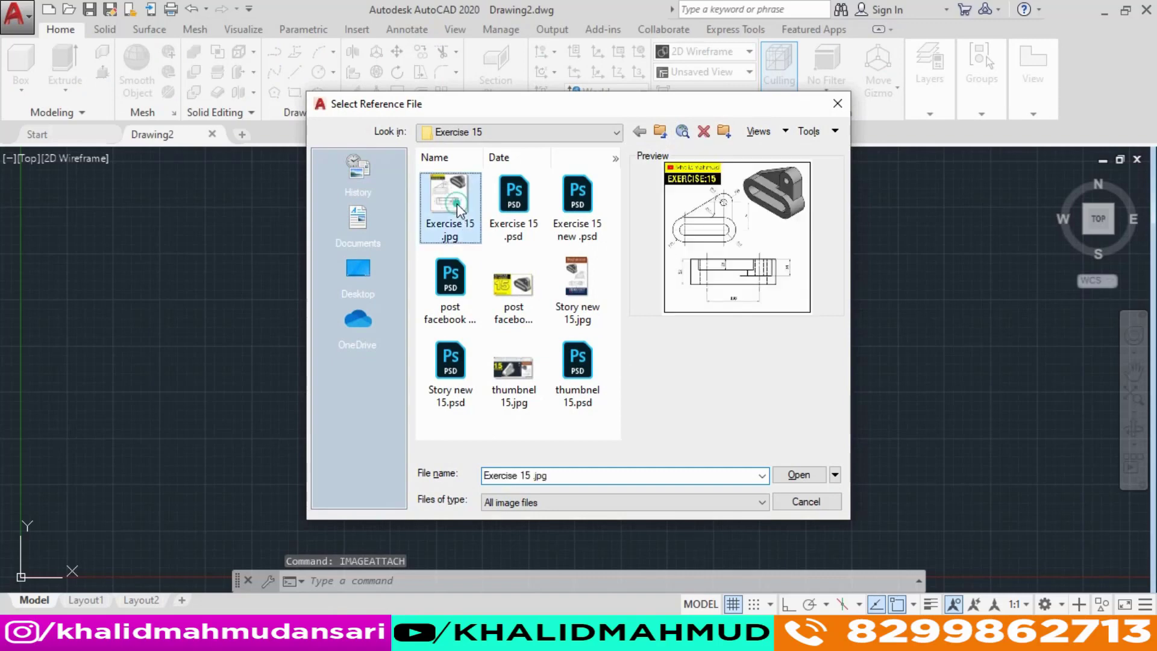
left_click(799, 475)
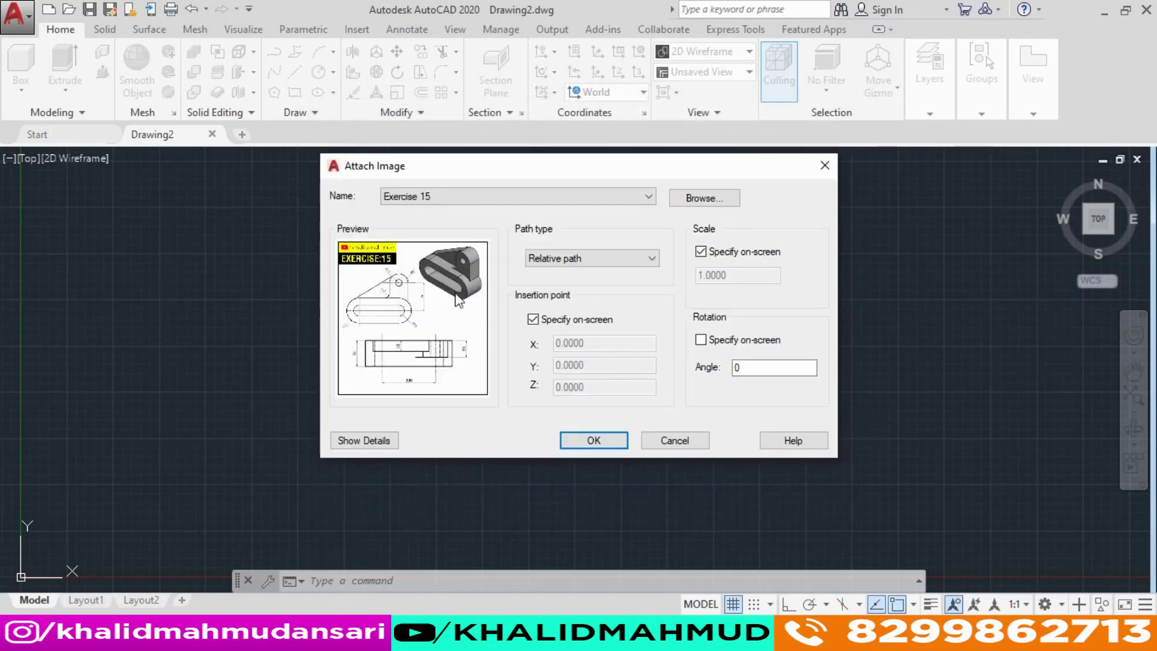
left_click(583, 446)
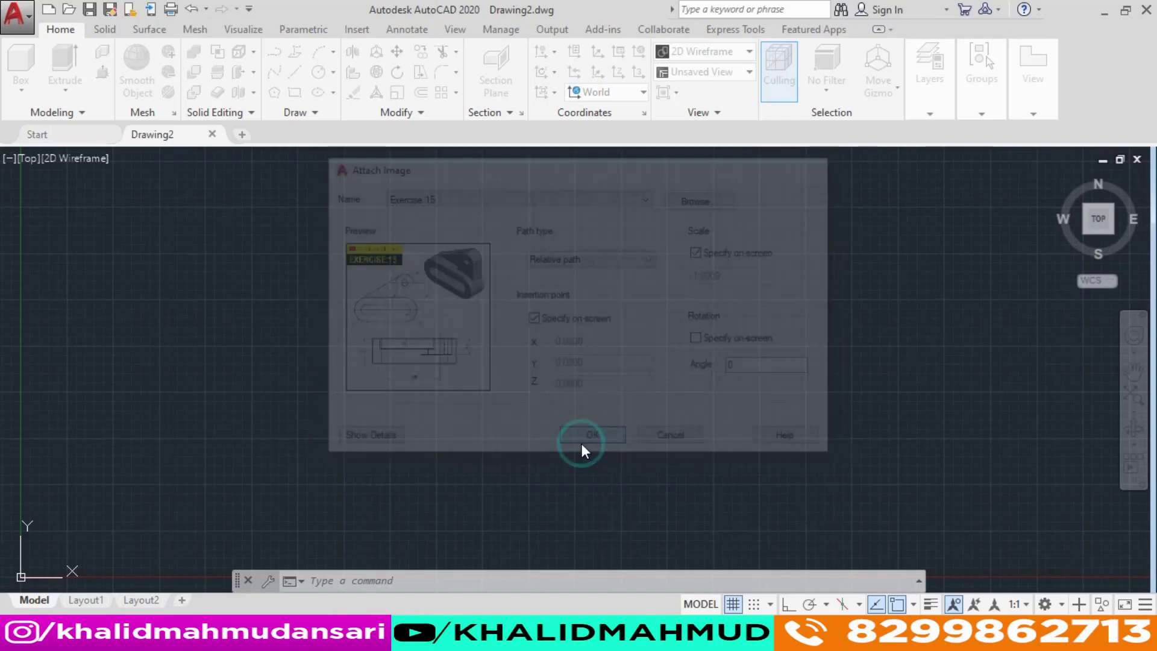
left_click(457, 509)
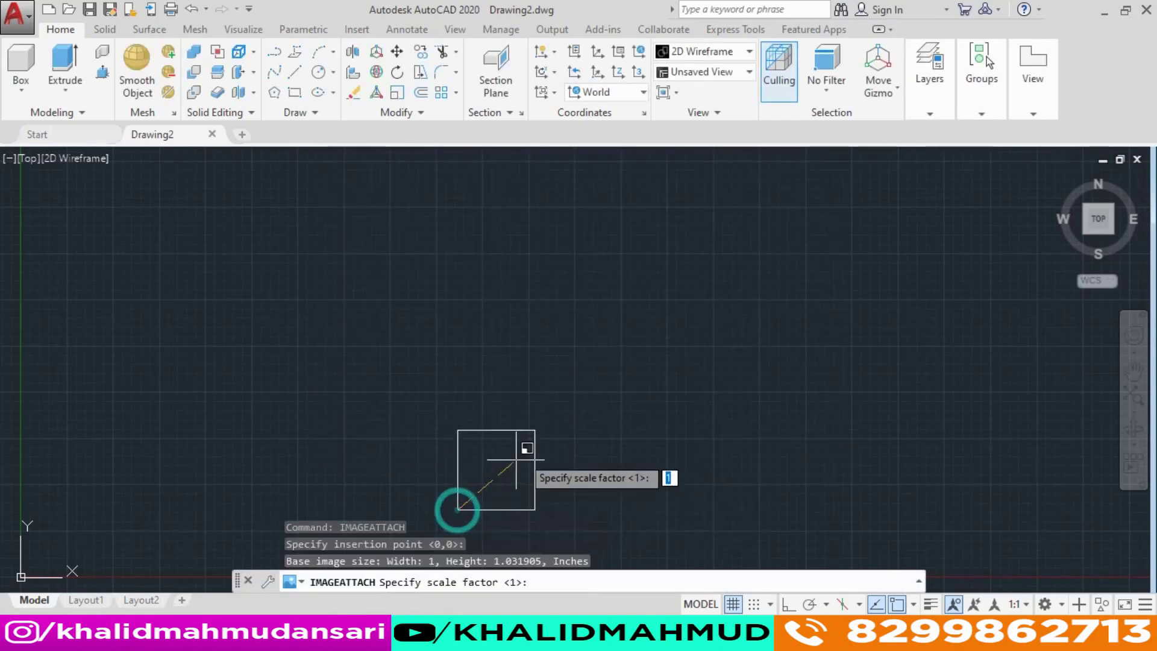
left_click(727, 297)
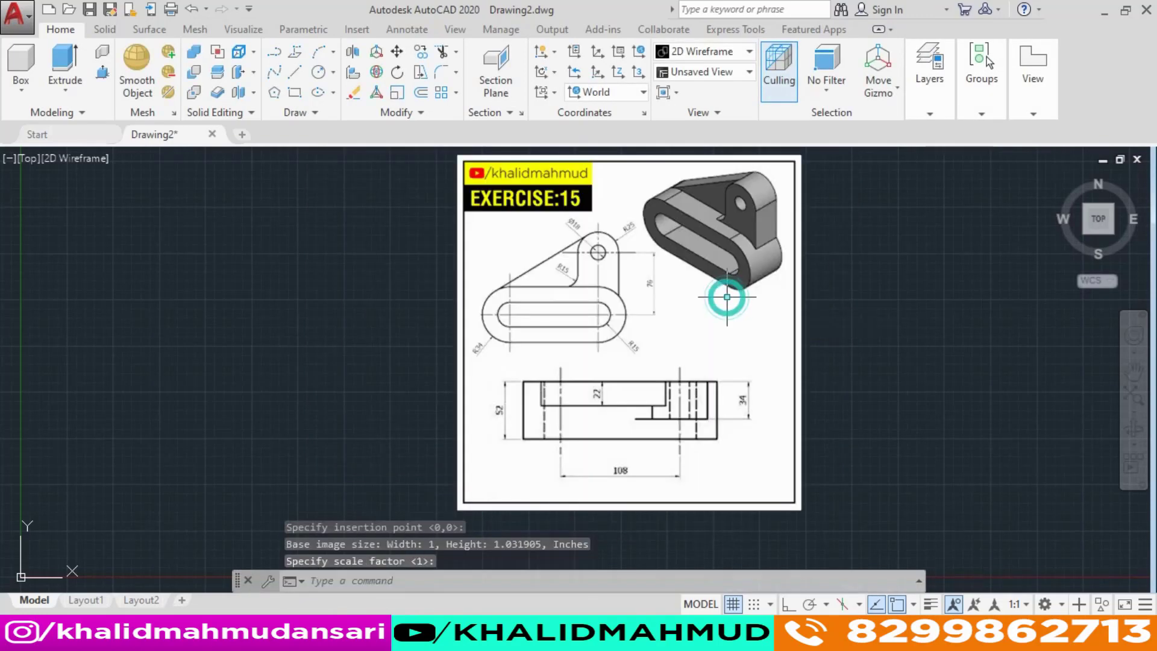
middle_click_drag(727, 297, 731, 314)
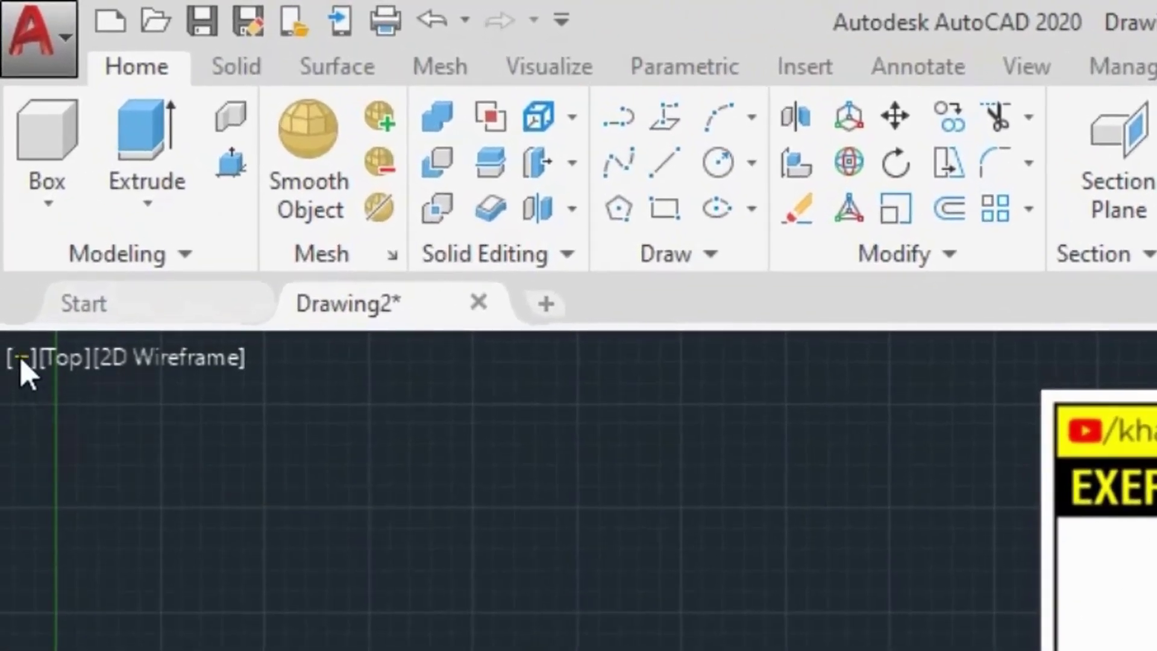
Split the drawing area into two vertical viewports and pan the left one toward the origin
left_click(20, 358)
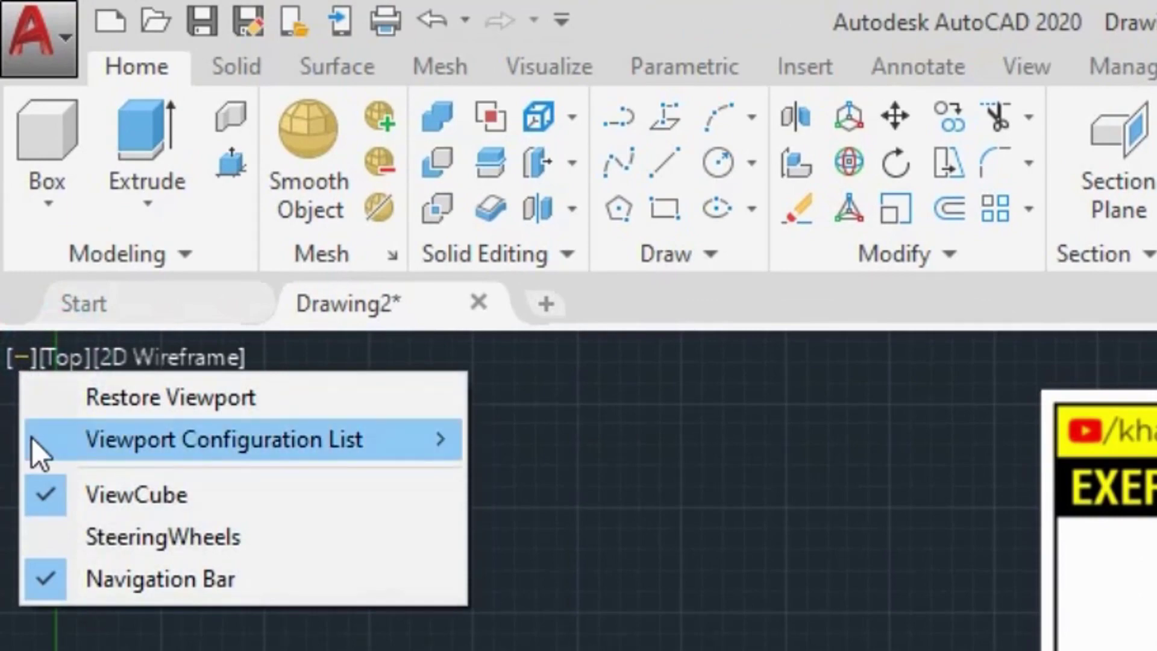
mouse_move(81, 222)
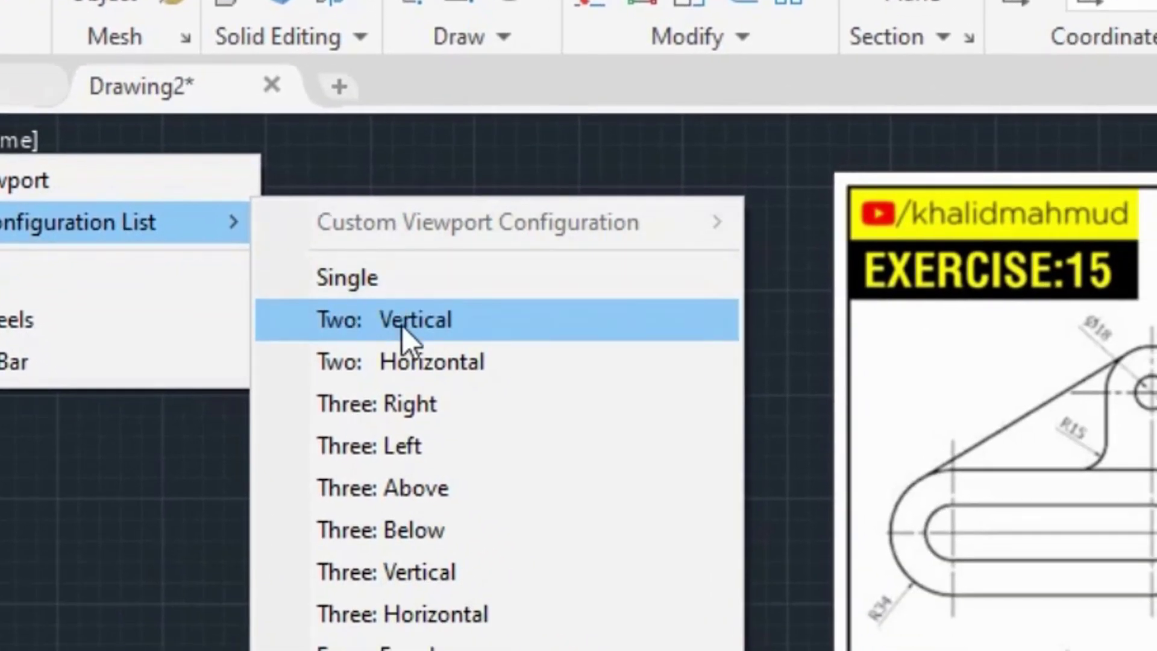
left_click(476, 328)
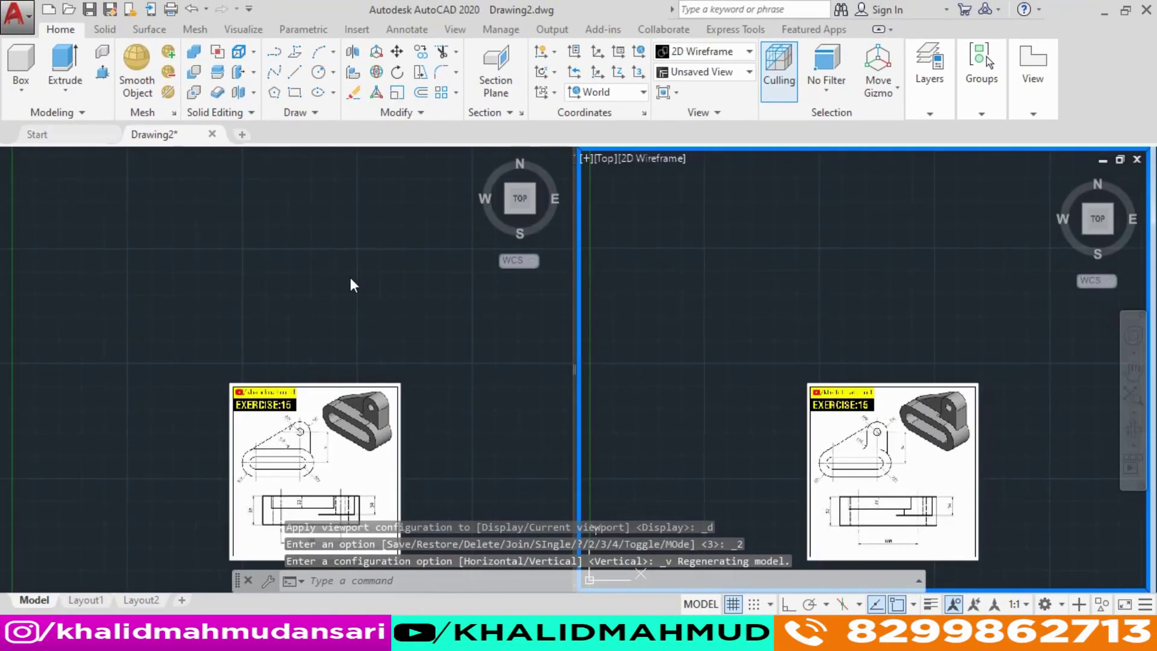
left_click(422, 357)
middle_click_drag(440, 362, 3, 532)
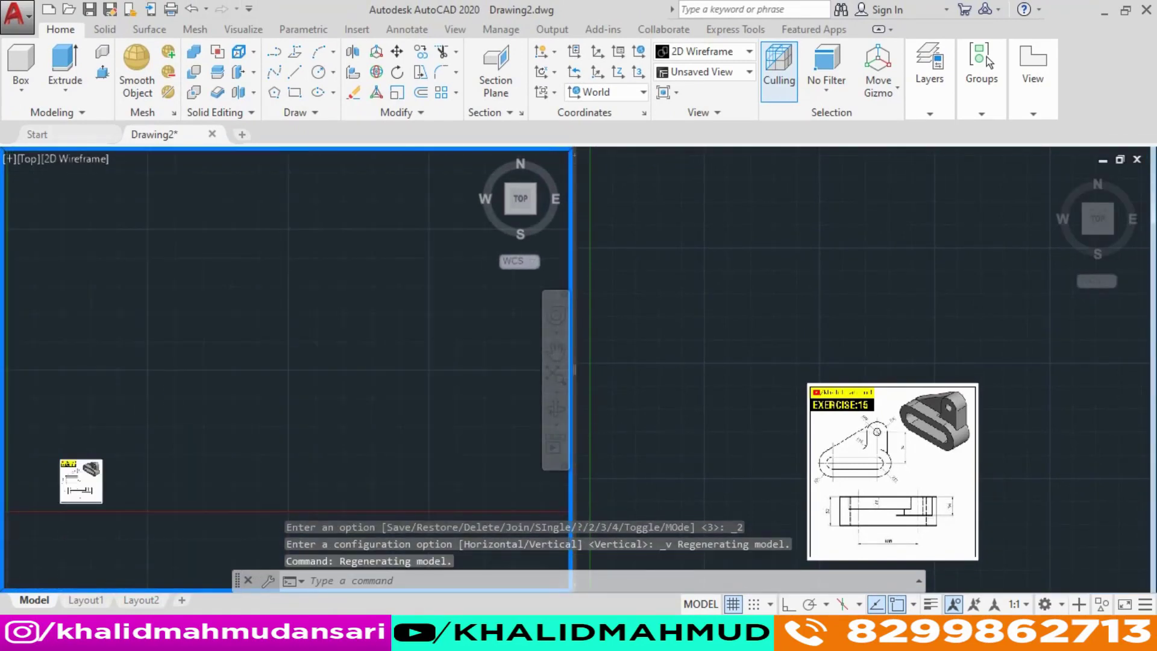
middle_click_drag(219, 362, 16, 534)
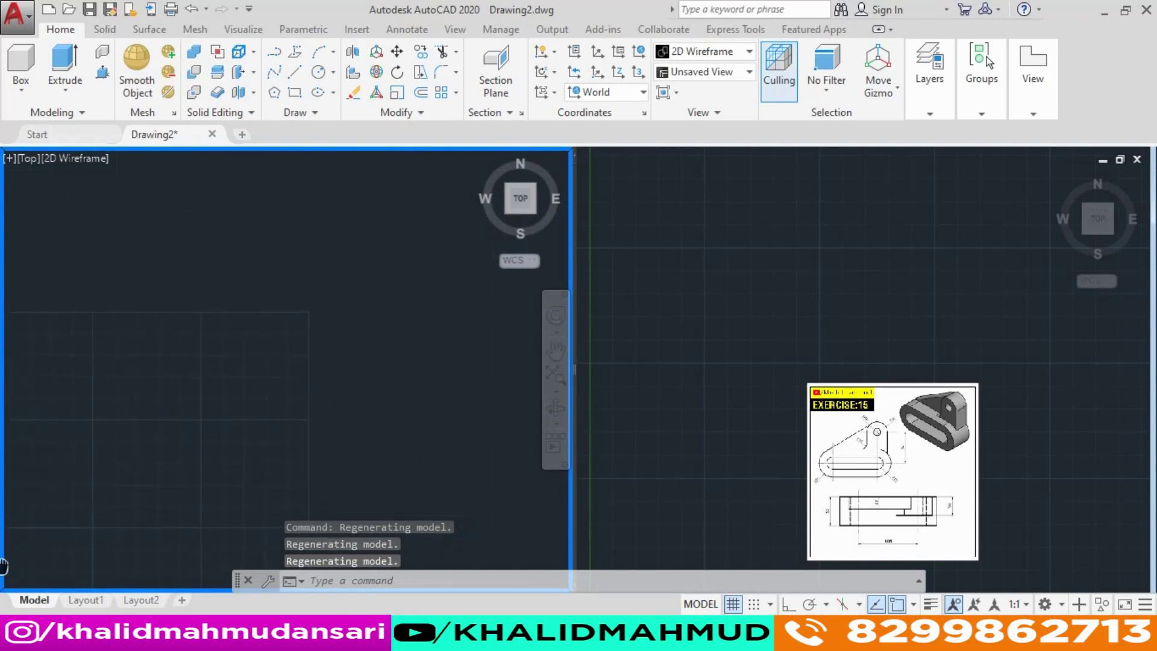
Window-zoom the right viewport until the Exercise 15 picture fills it
left_click(731, 332)
middle_click_drag(768, 368, 754, 288)
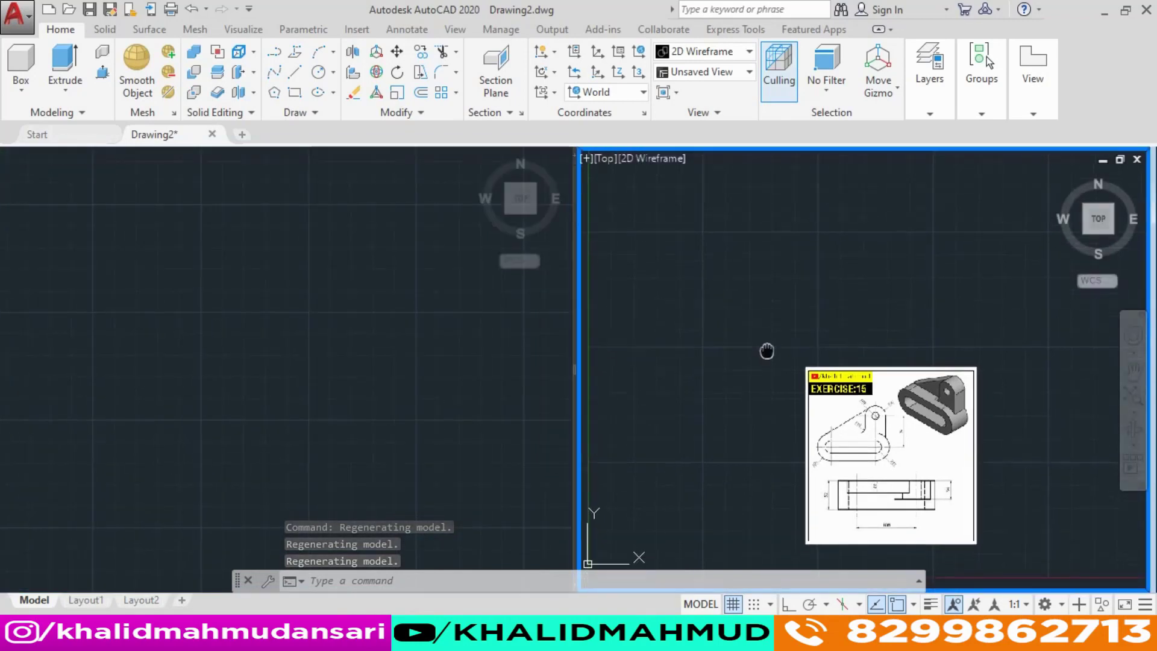
type("z")
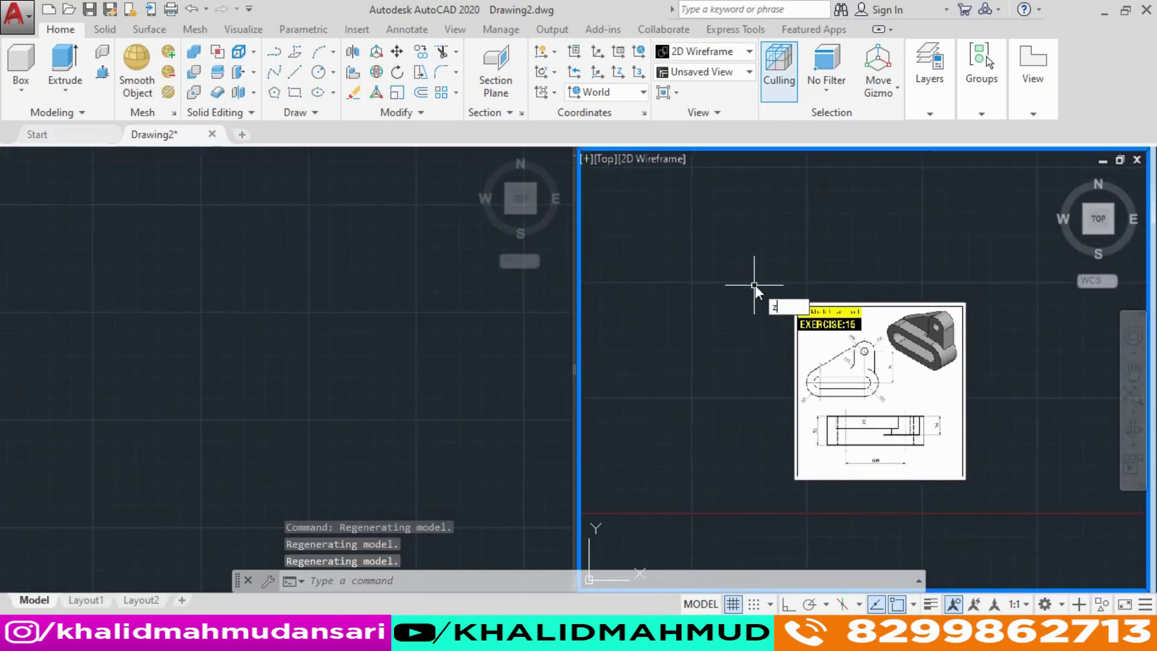
key("Return")
left_click(781, 276)
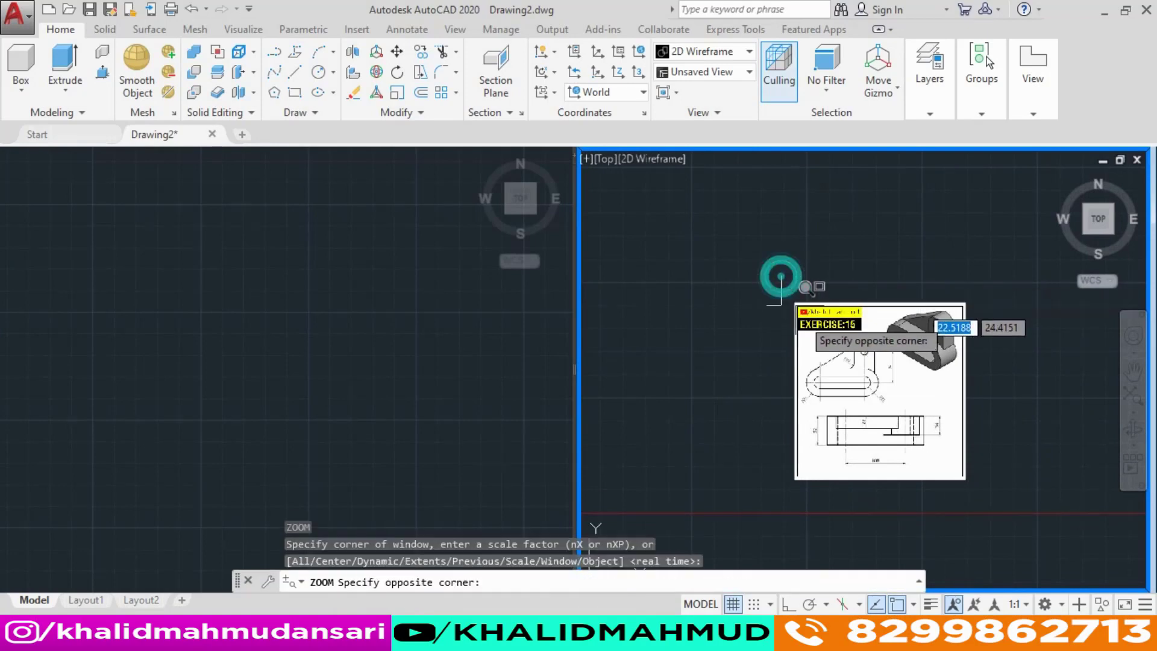
left_click(979, 499)
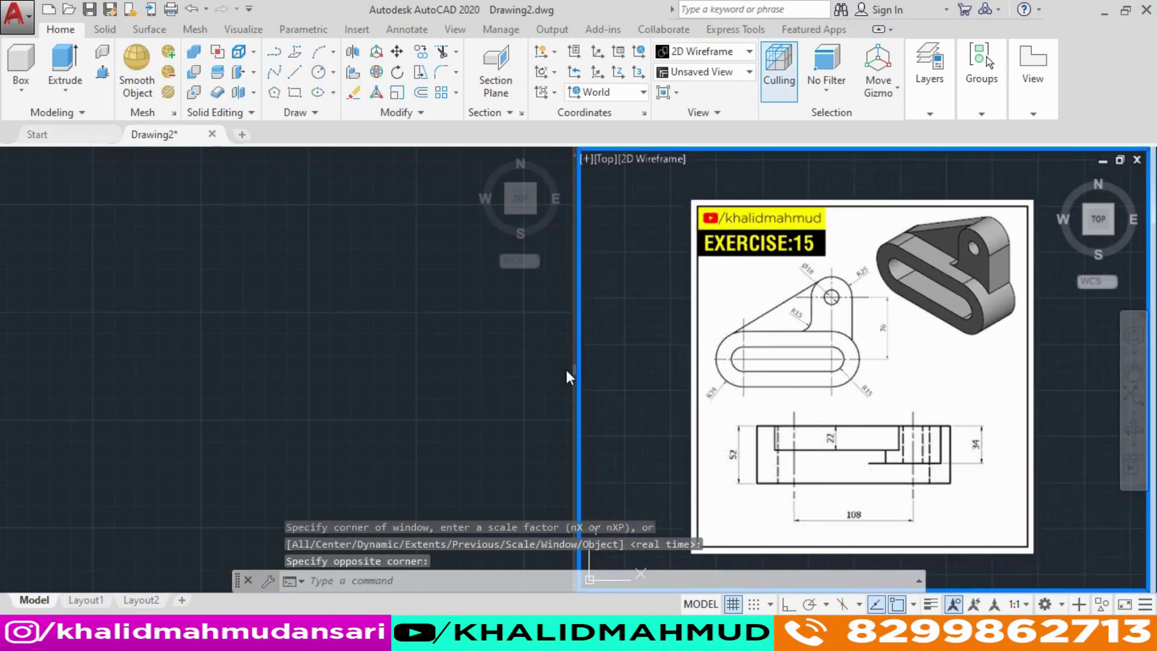
left_click_drag(574, 367, 665, 357)
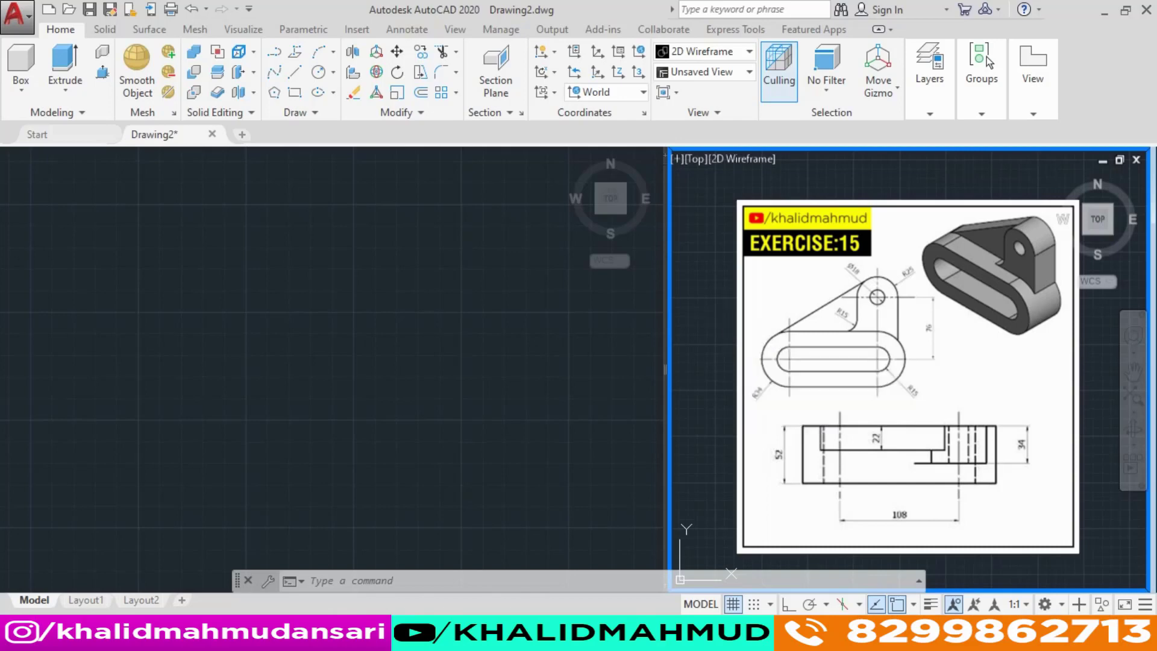
key("Return")
left_click(729, 196)
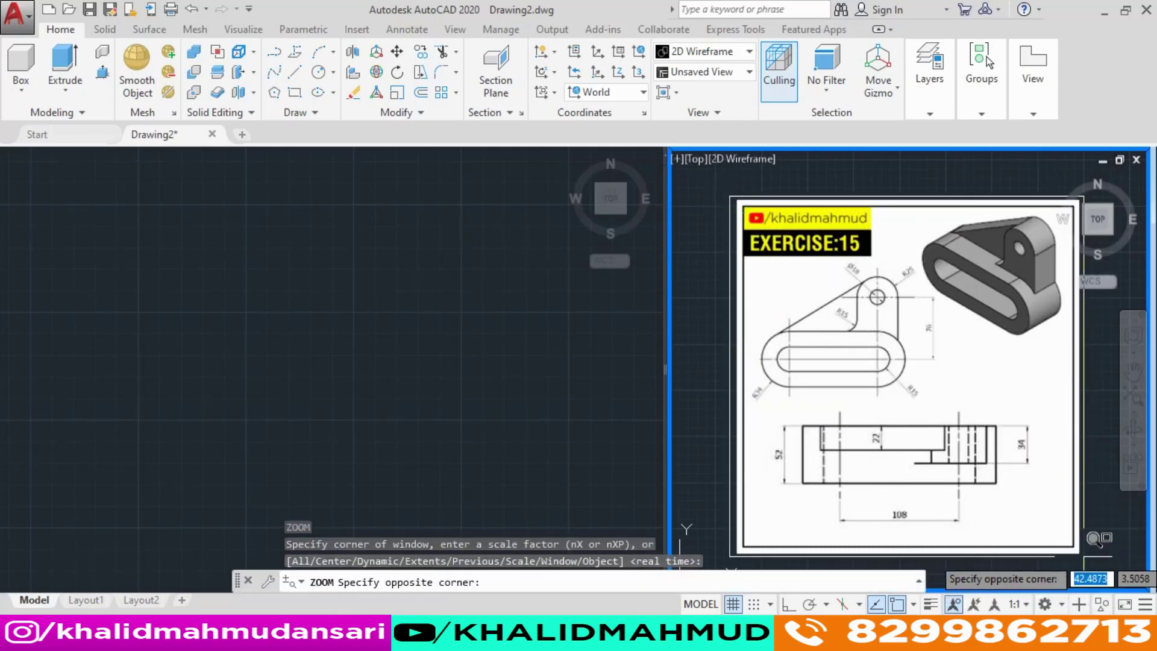
left_click(1092, 566)
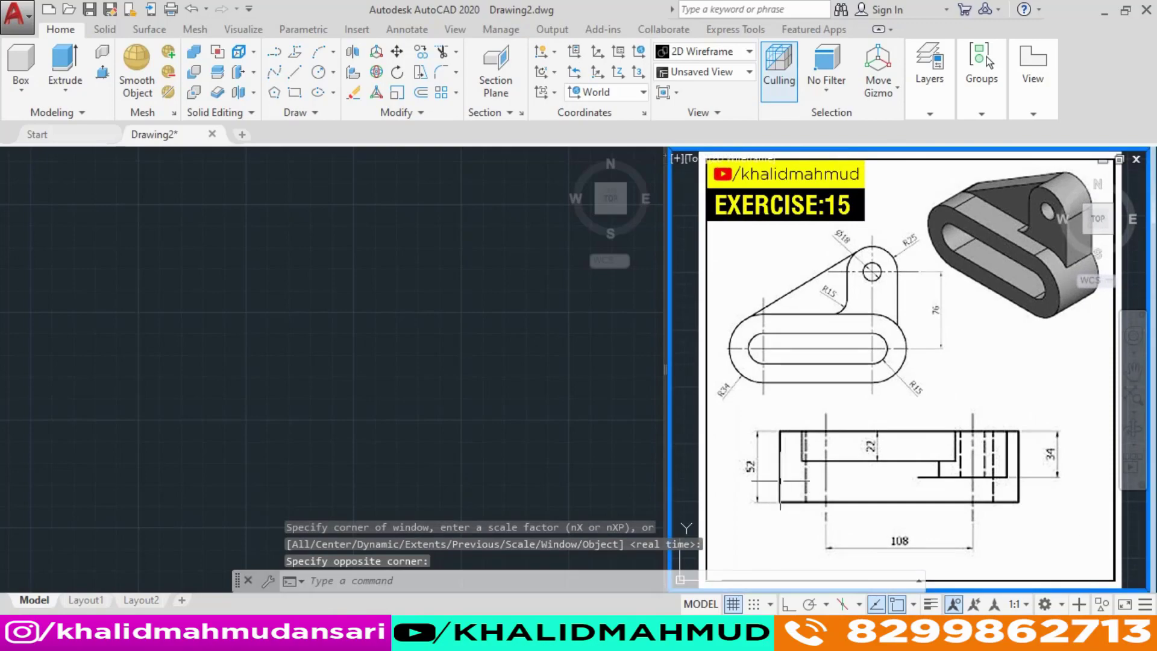
left_click(535, 389)
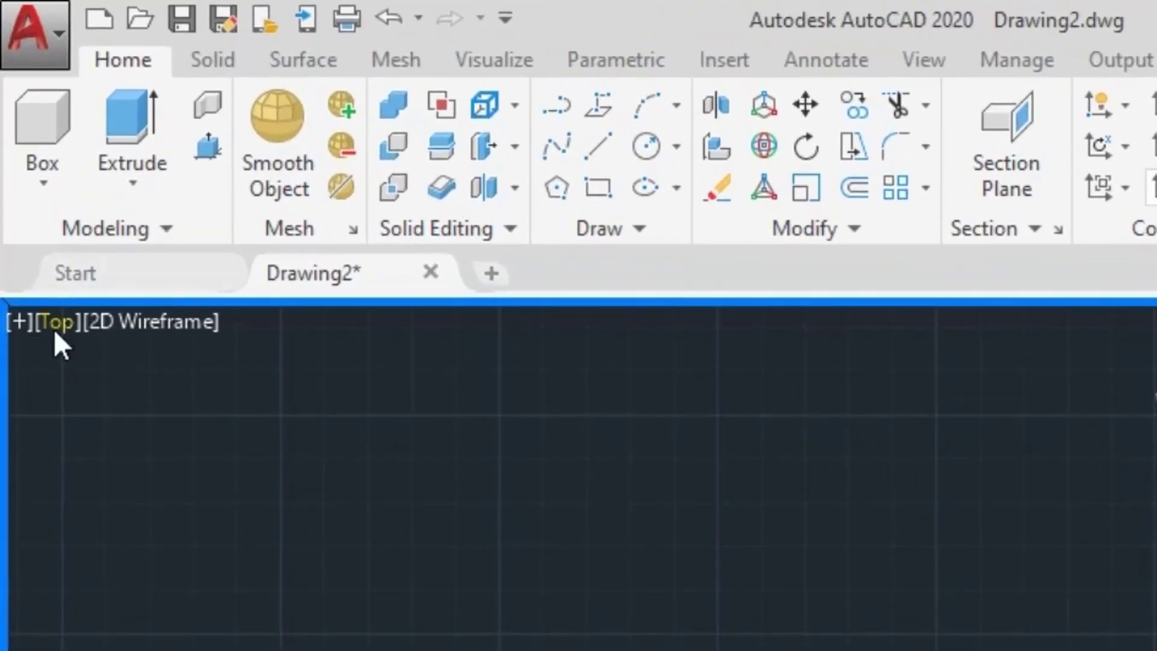
Switch the left viewport from Top to Front view and pan it toward the lower left
left_click(55, 334)
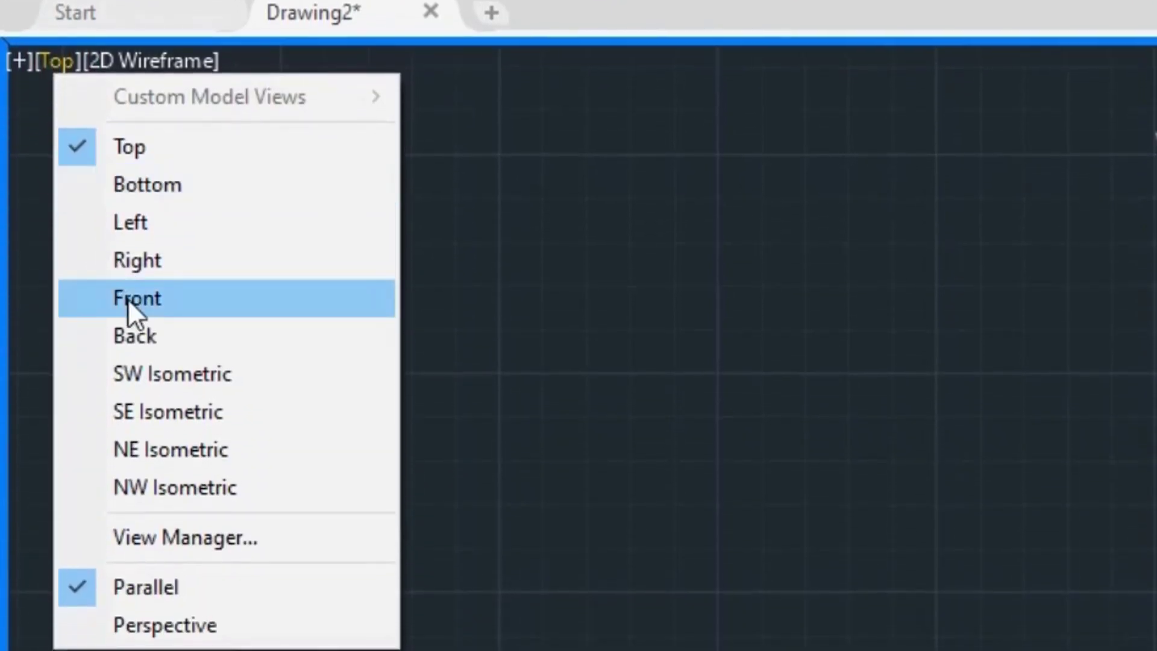
left_click(181, 302)
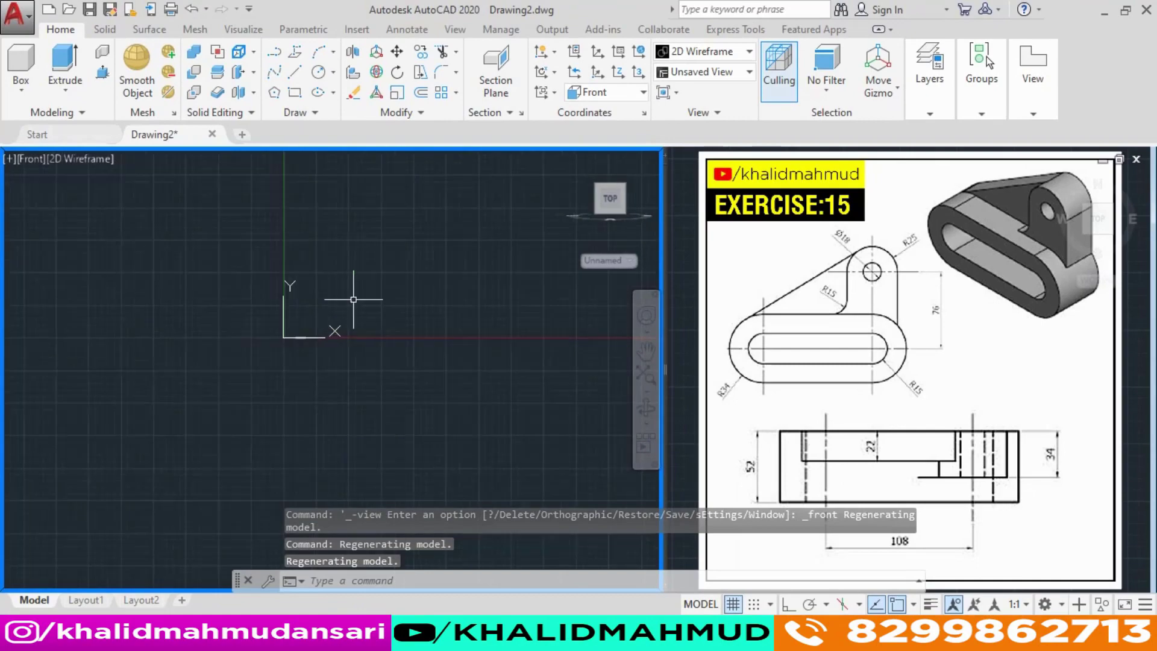
middle_click_drag(271, 342, 3, 501)
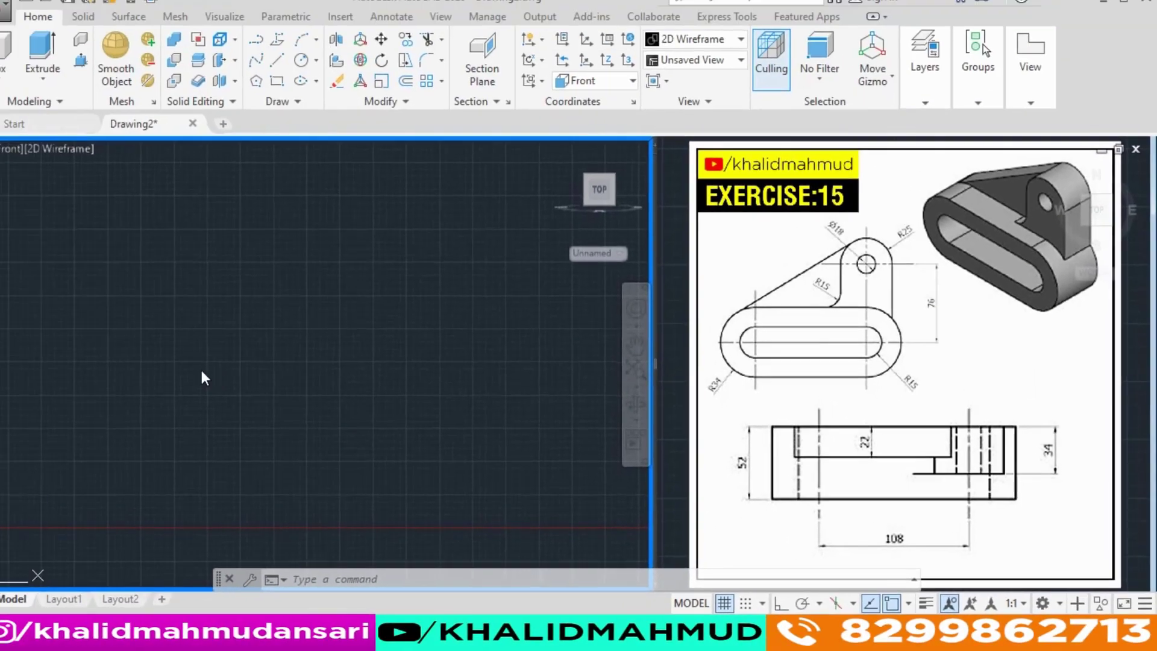
Draw a 108-unit horizontal line in the Front view and zoom in on it
left_click(201, 375)
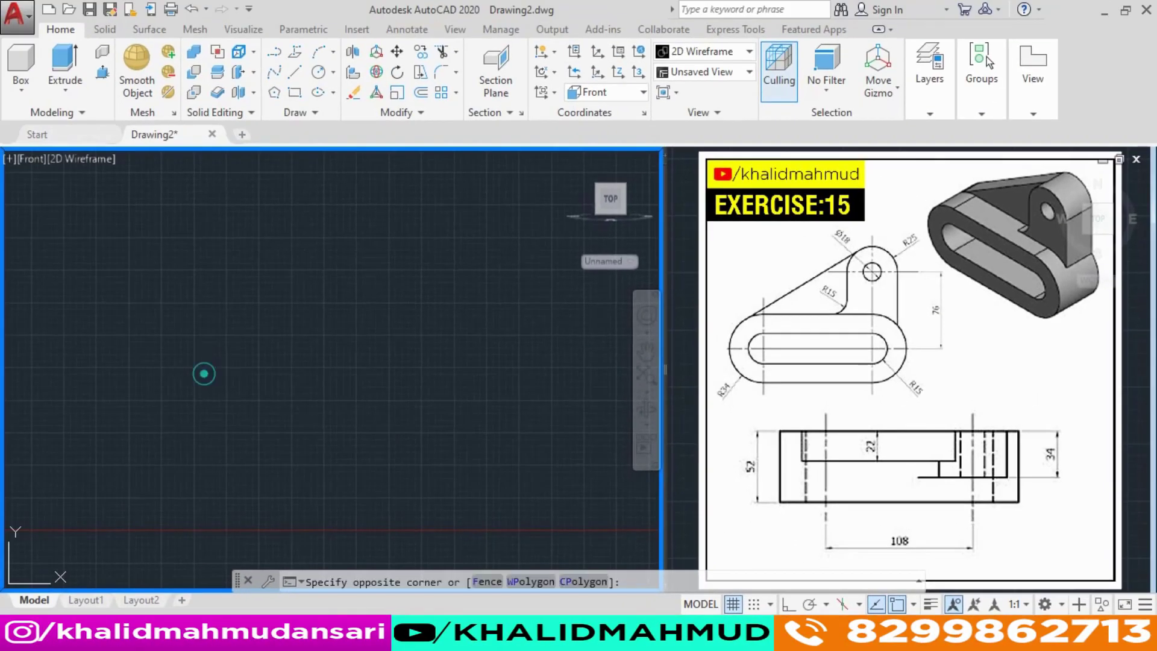
type("L")
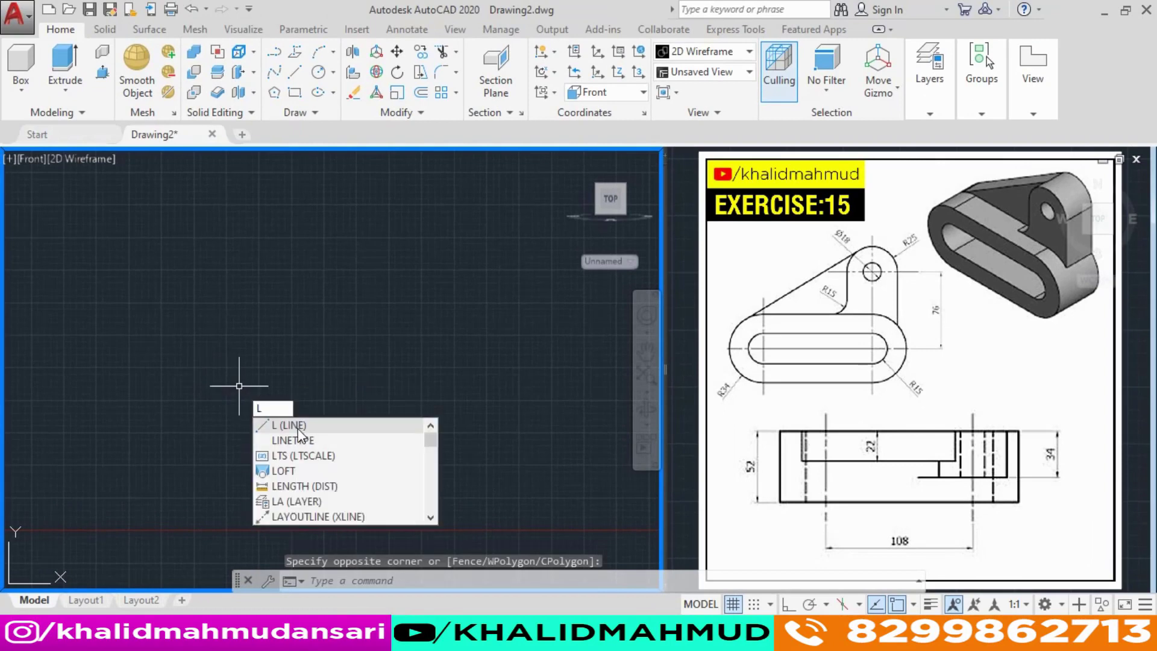
left_click(297, 426)
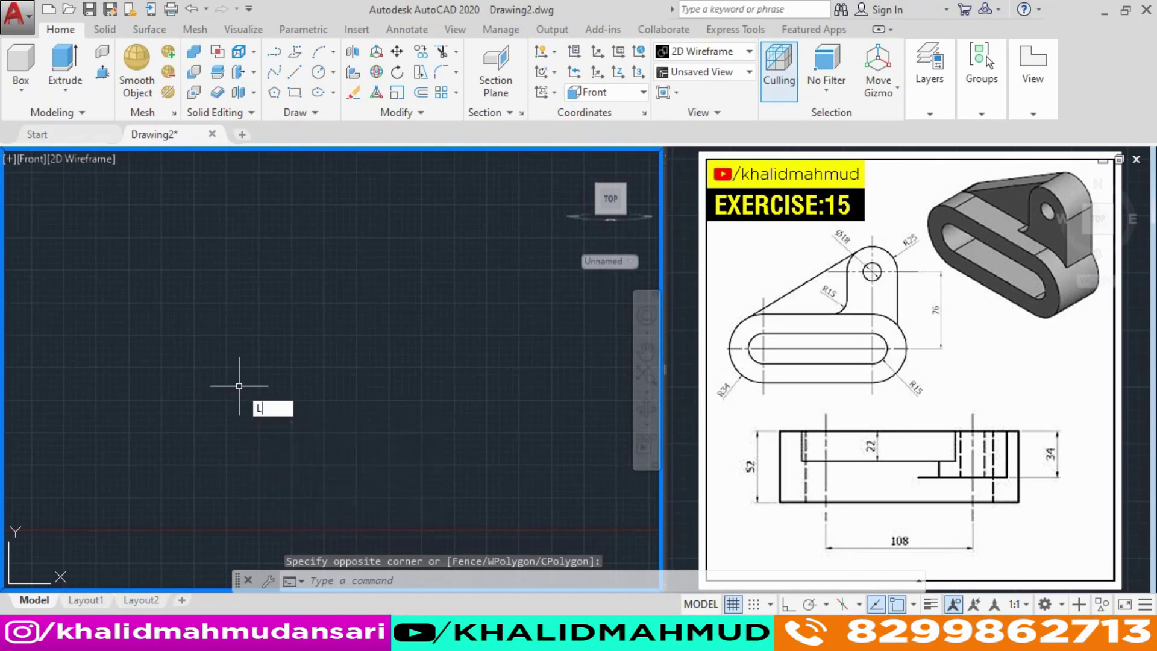
left_click(197, 362)
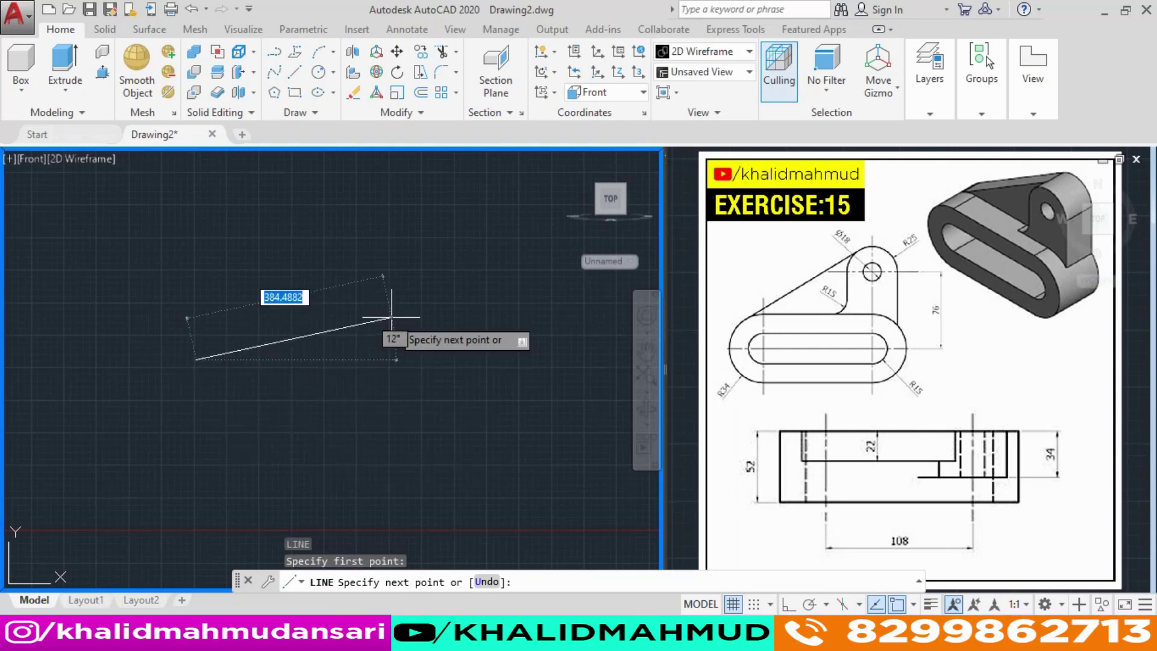
type("108")
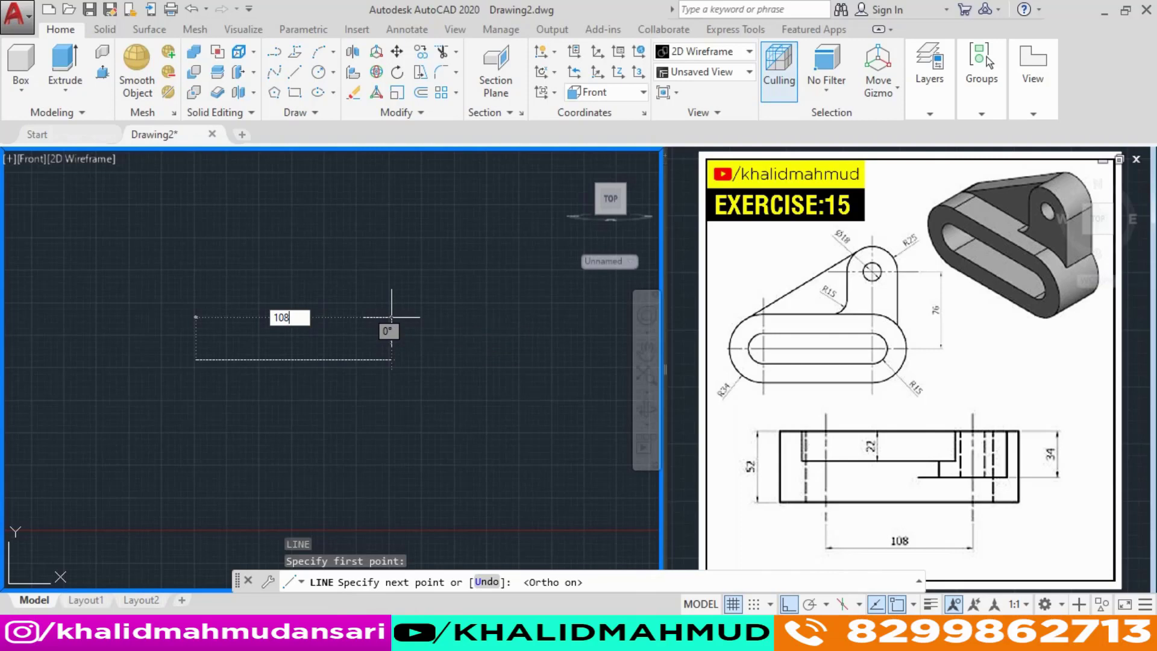
key("Return")
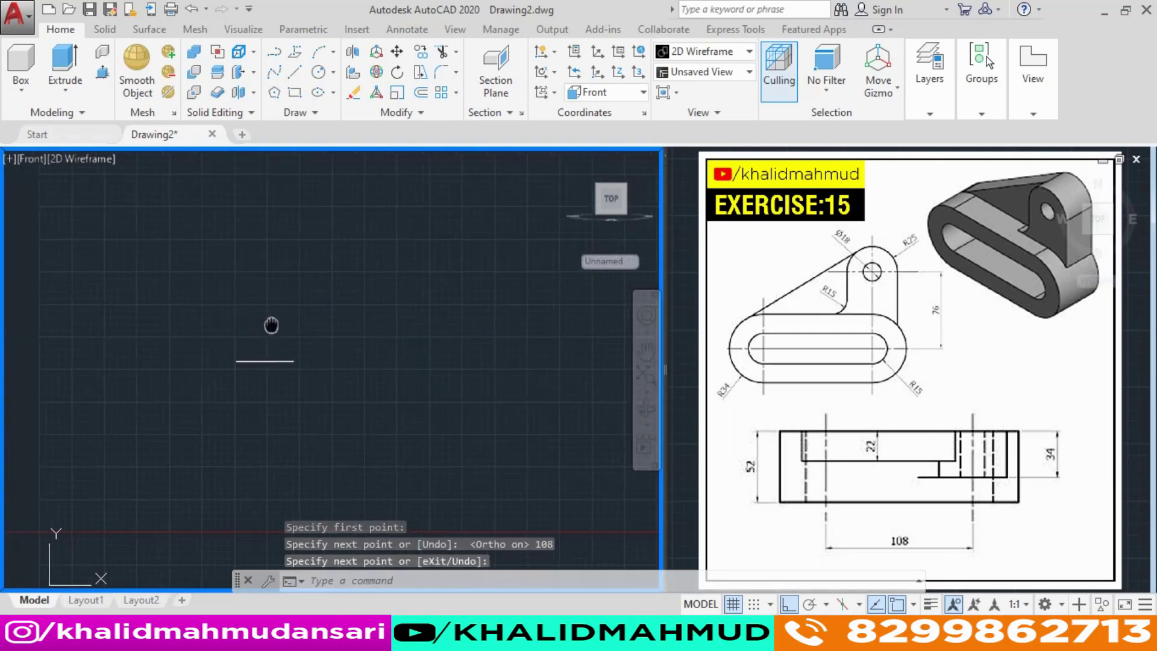
scroll(269, 343, "up", 5)
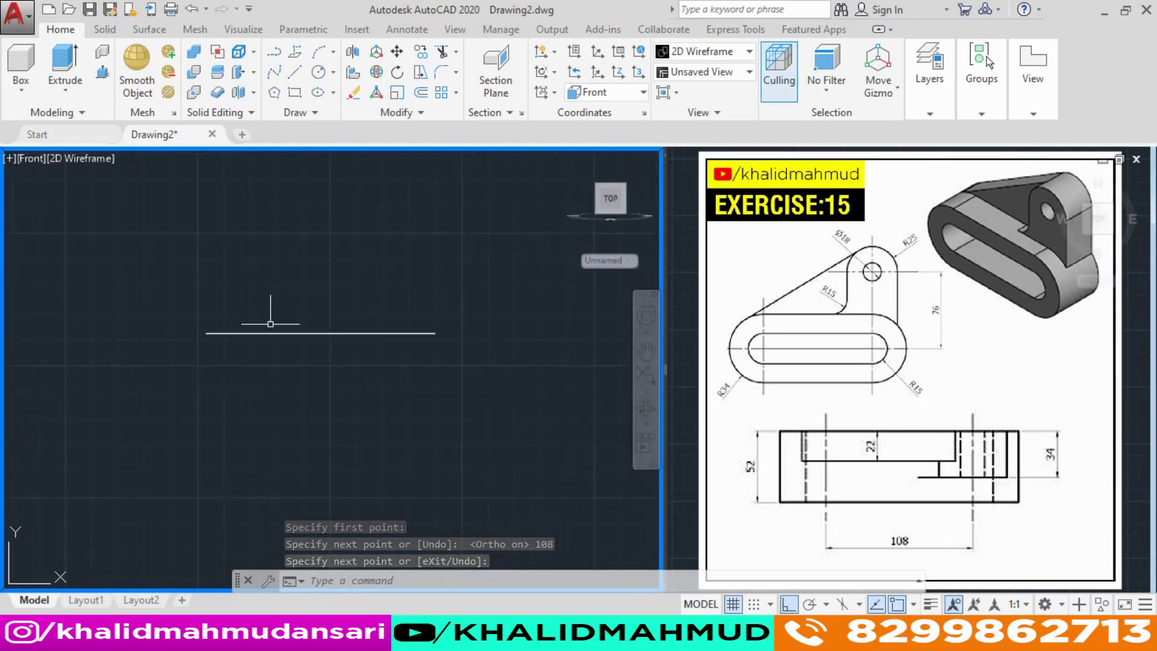
scroll(269, 343, "up", 2)
middle_click_drag(266, 328, 234, 346)
type("C")
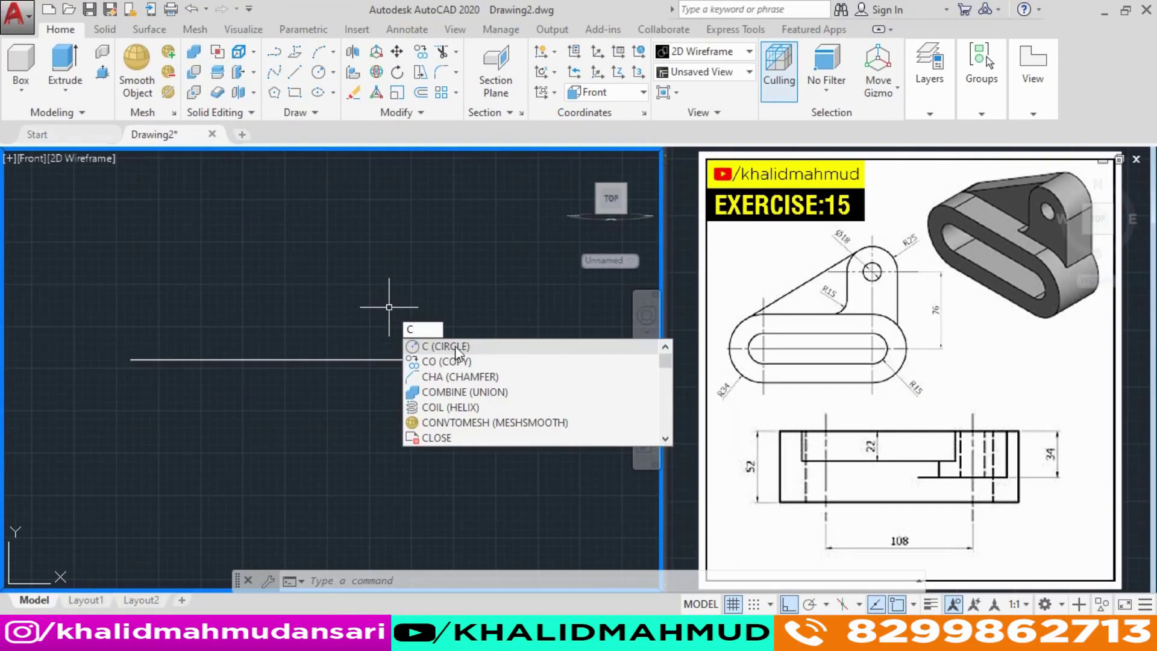
Draw circles of radius 34 and 15 centred on the line's left endpoint
left_click(456, 347)
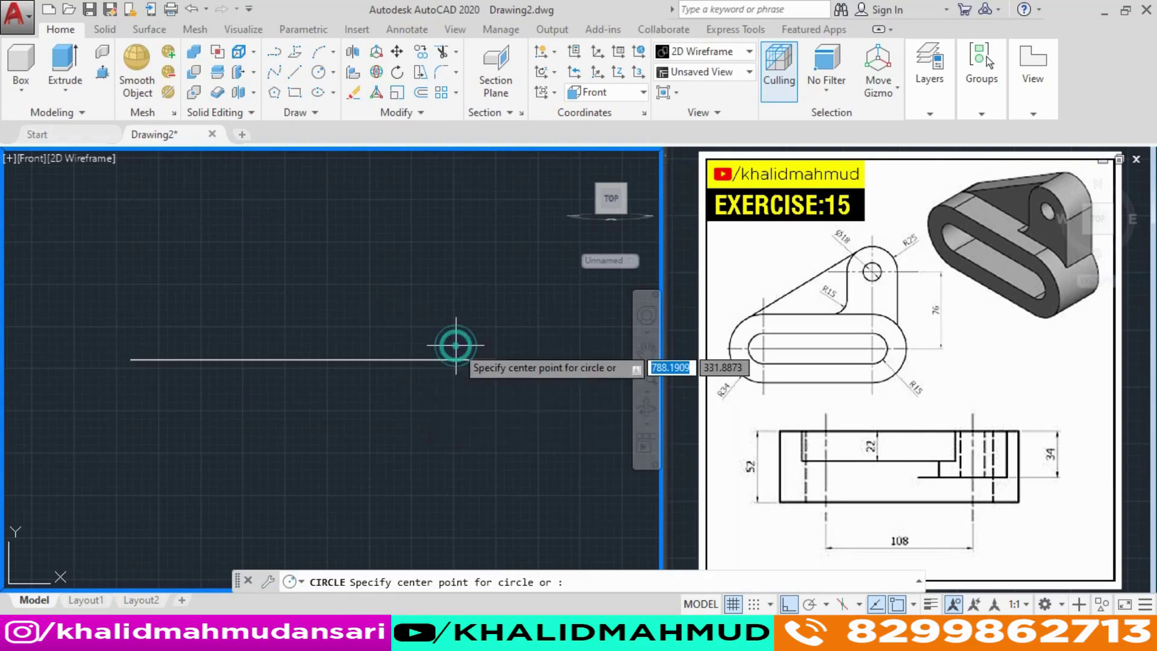
left_click(130, 359)
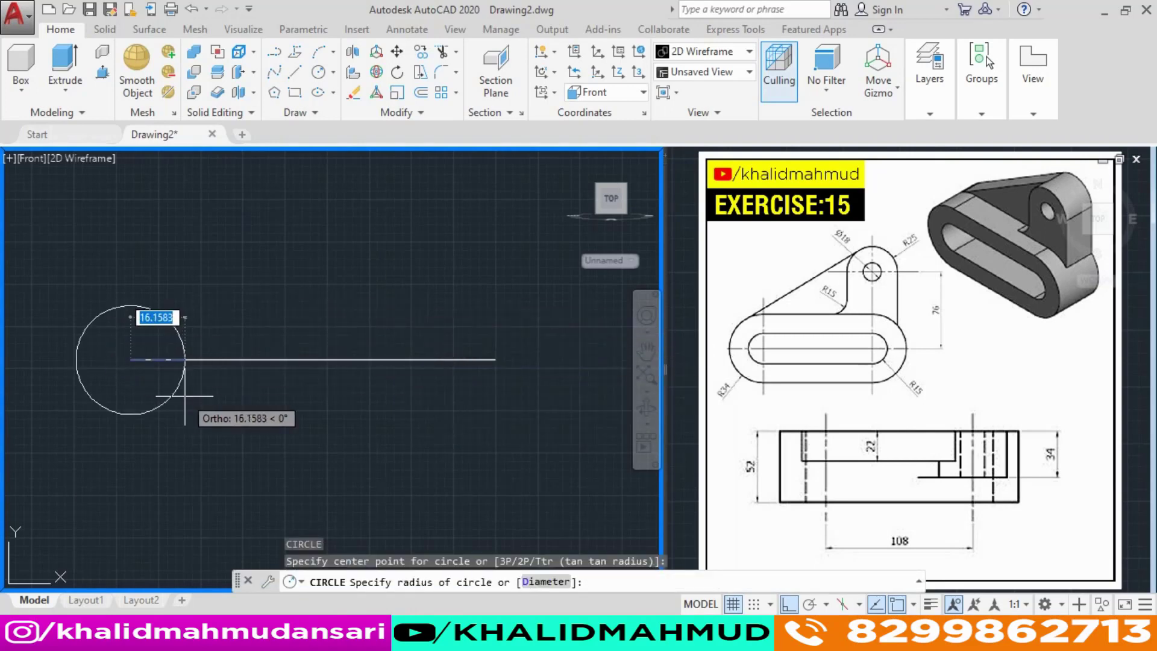
type("34")
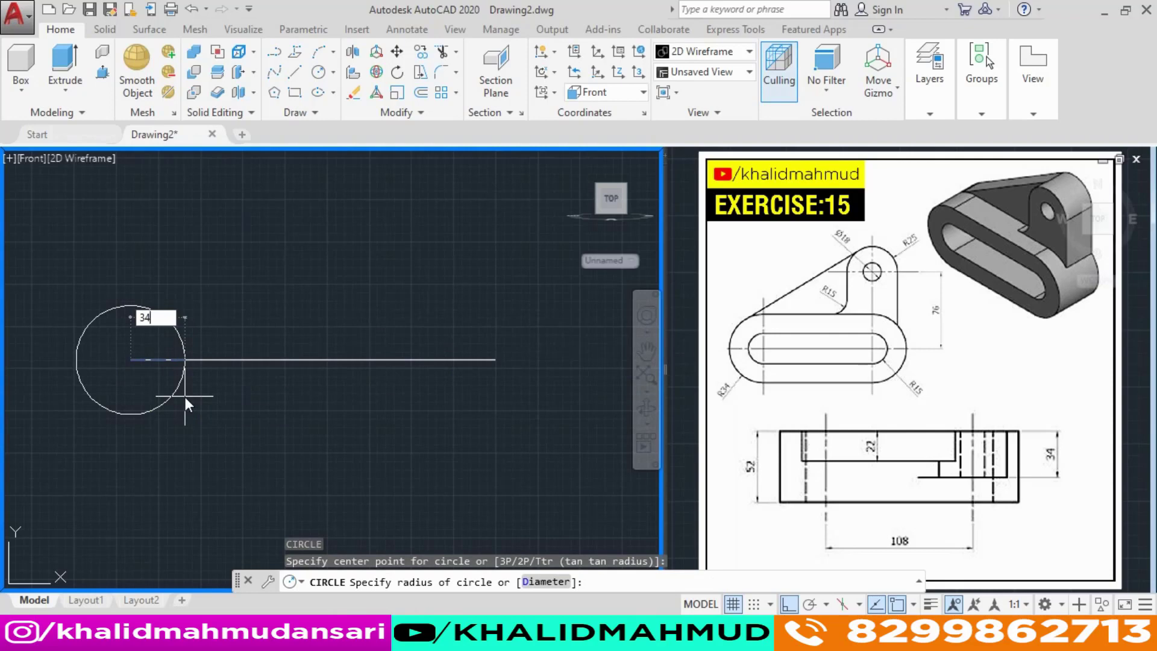
key("Return")
type("c")
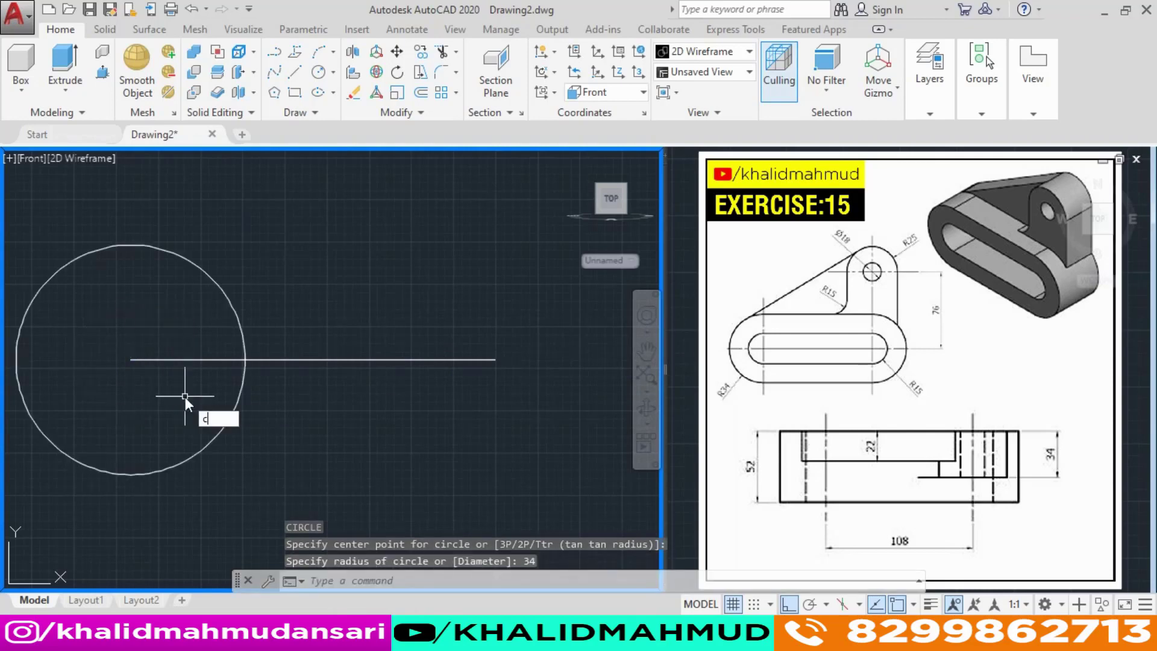
key("Return")
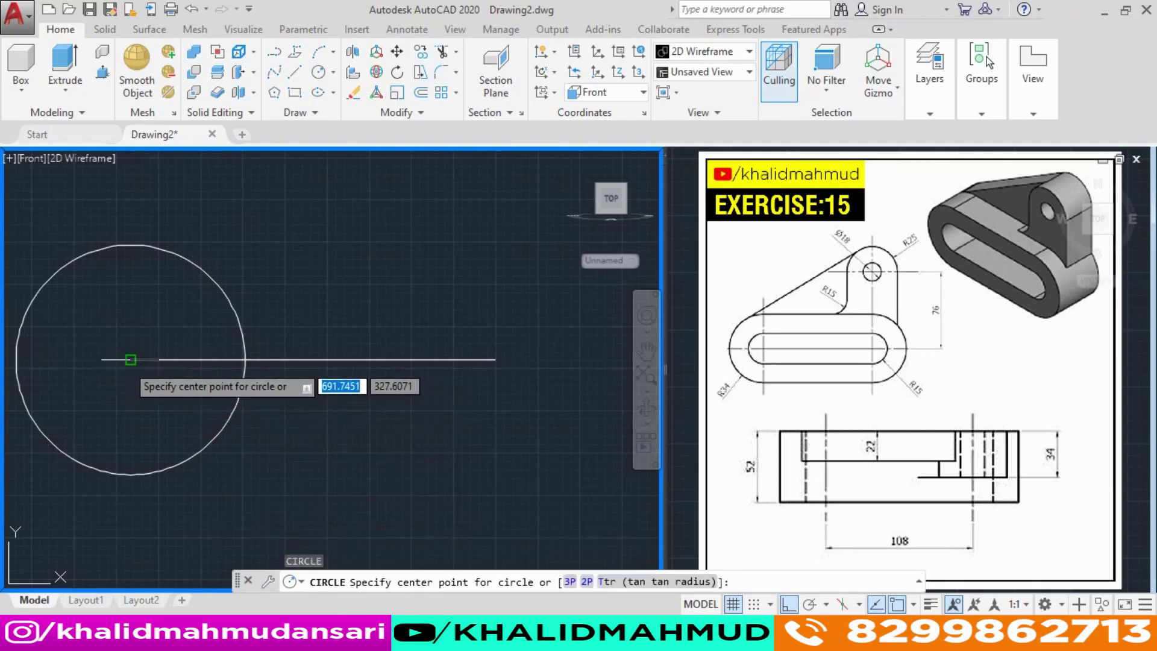
left_click(130, 360)
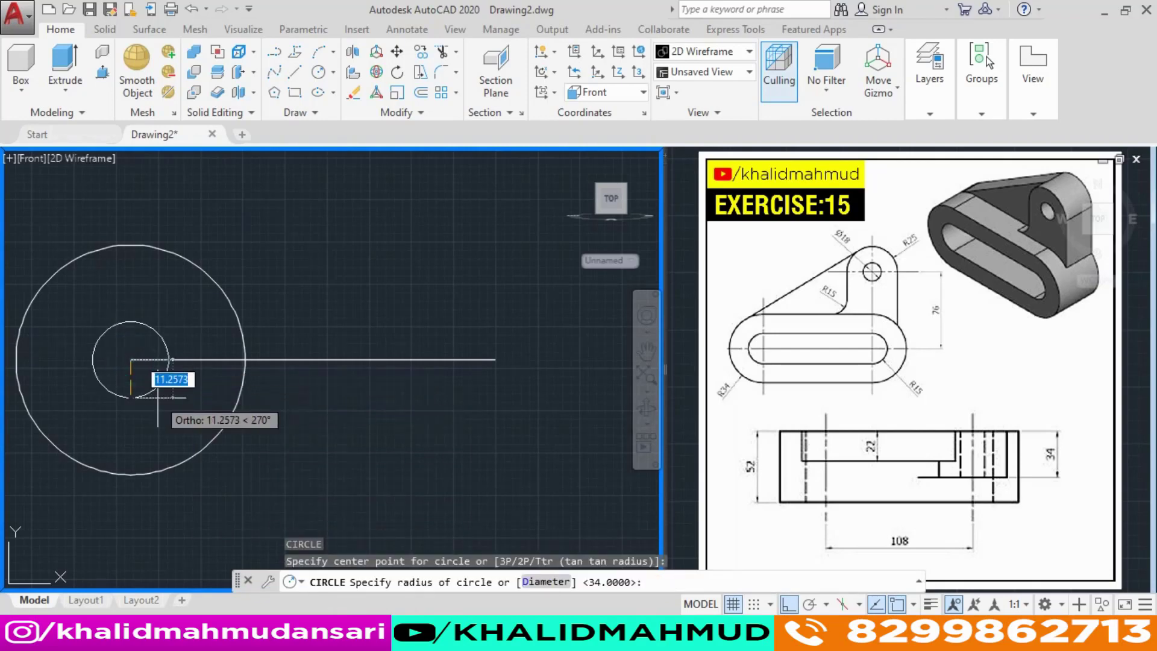
type("15")
key("Return")
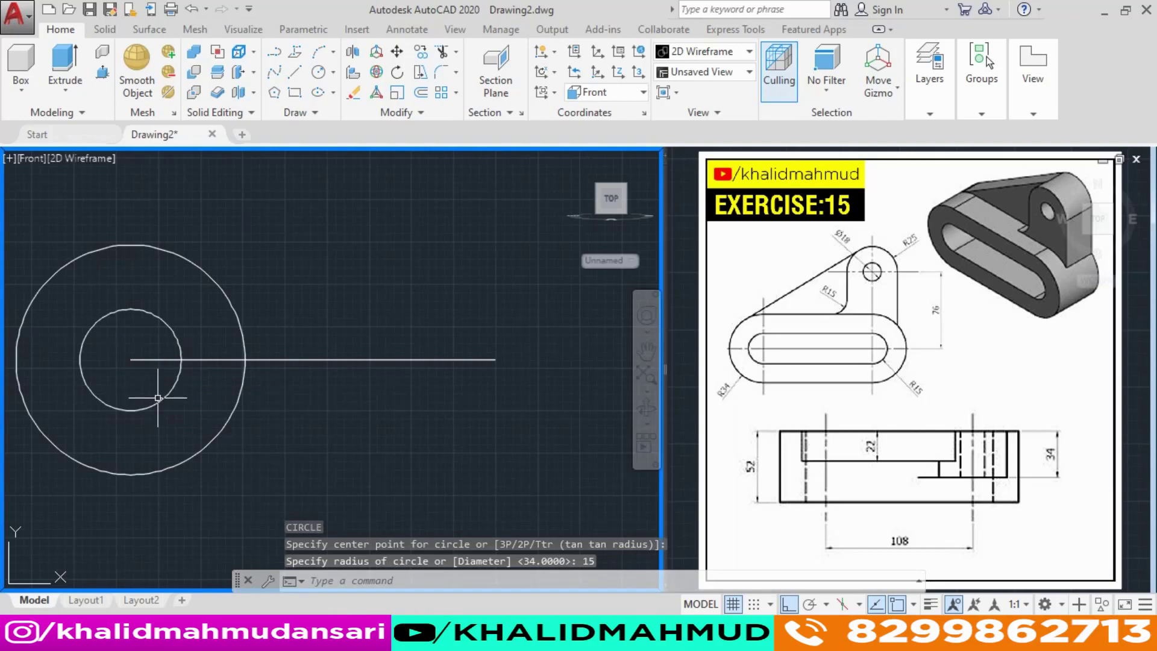
Copy both circles 108 units right onto the line's right endpoint
type("p")
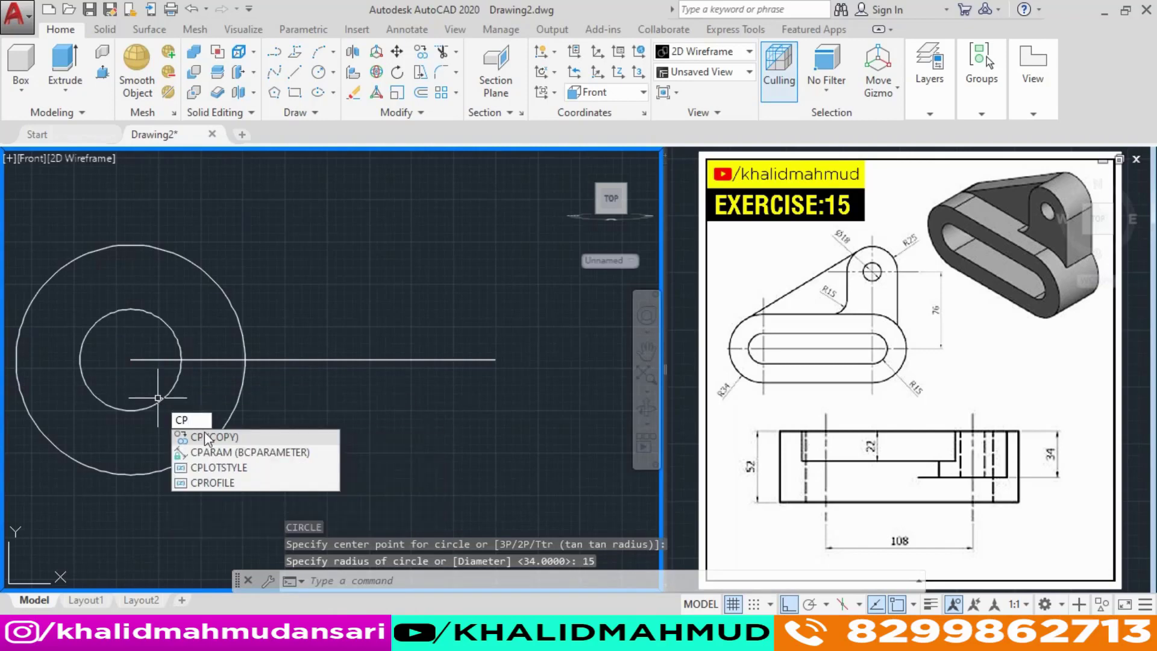
left_click(220, 438)
left_click(237, 474)
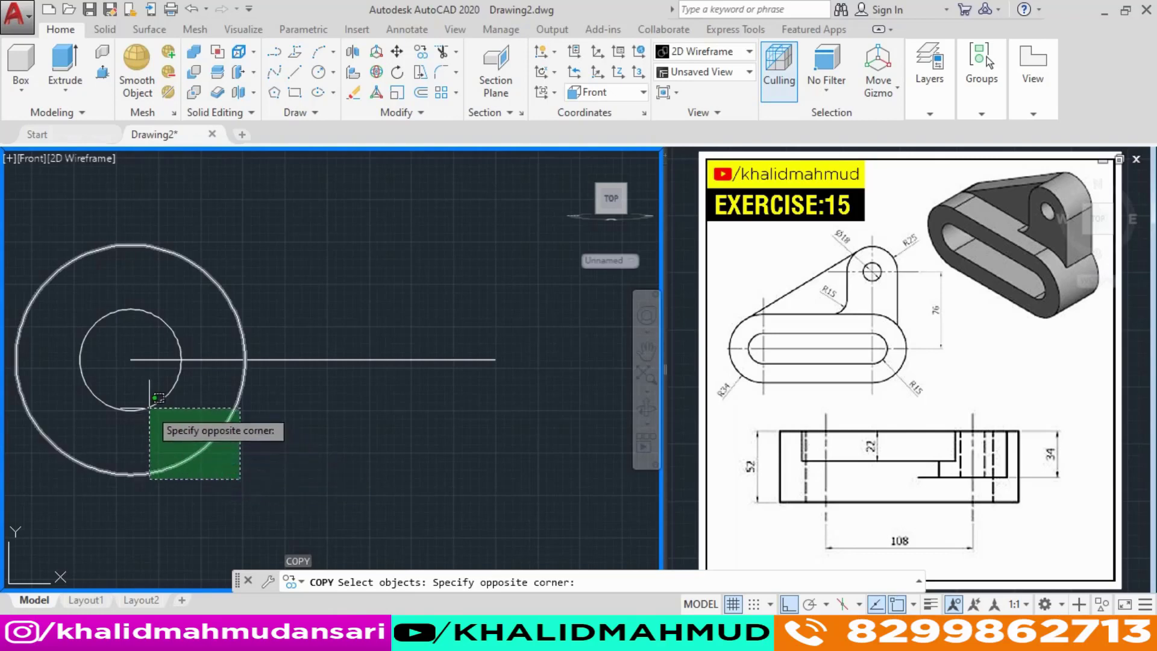
left_click(144, 397)
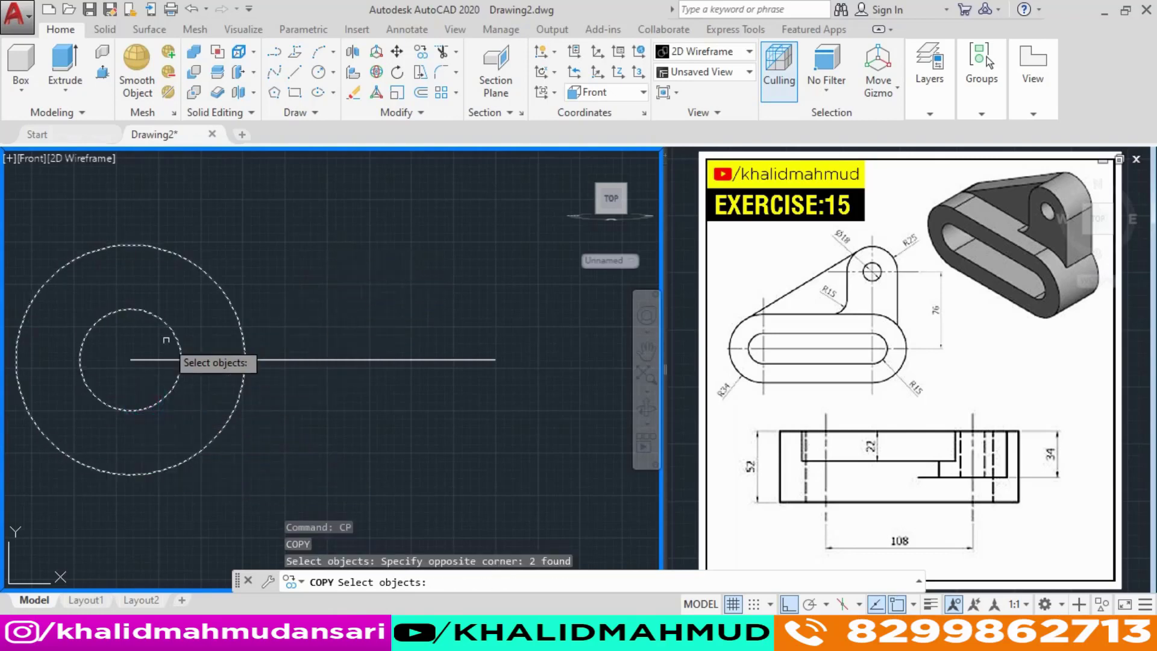
key("Return")
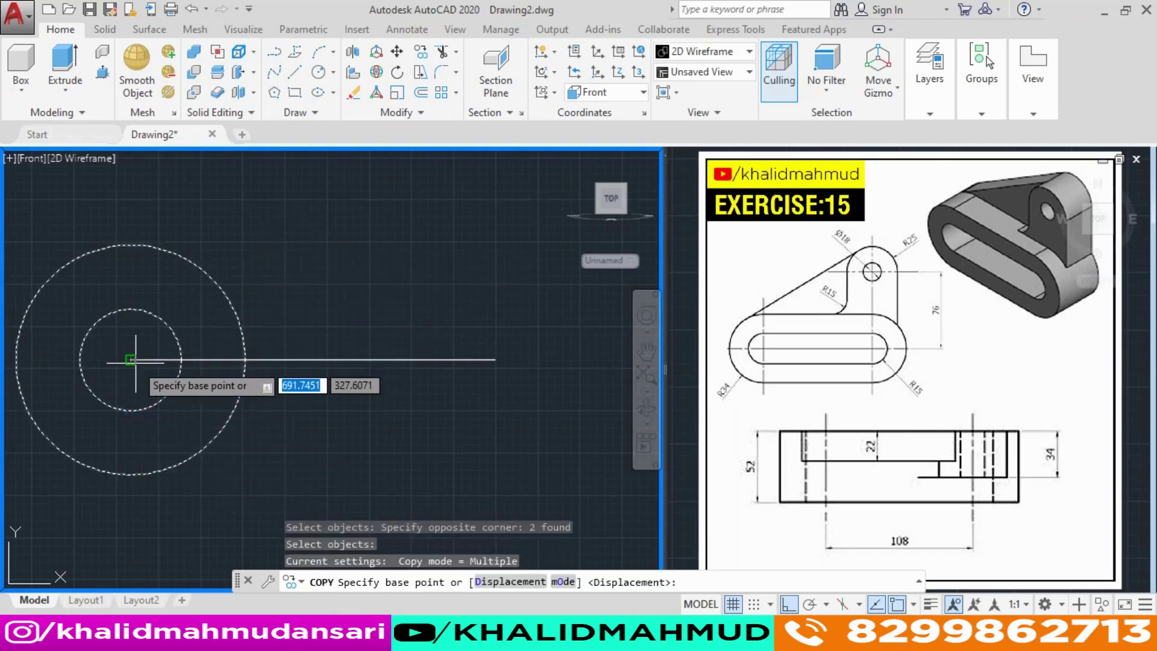
left_click(130, 362)
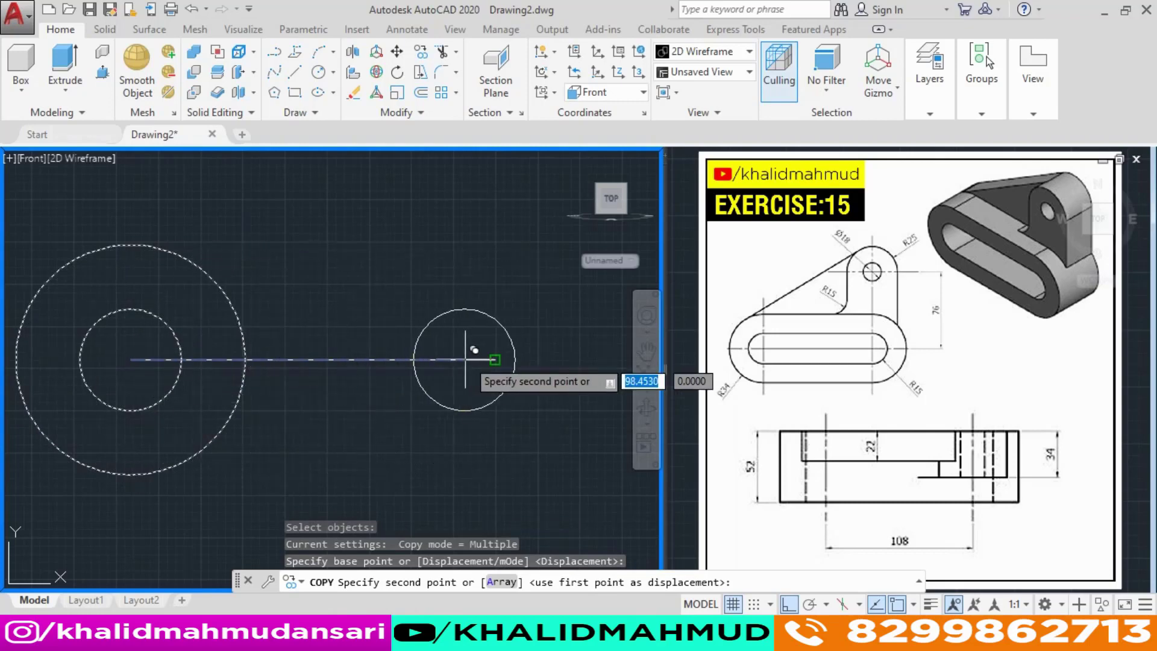
type("108")
key("Return")
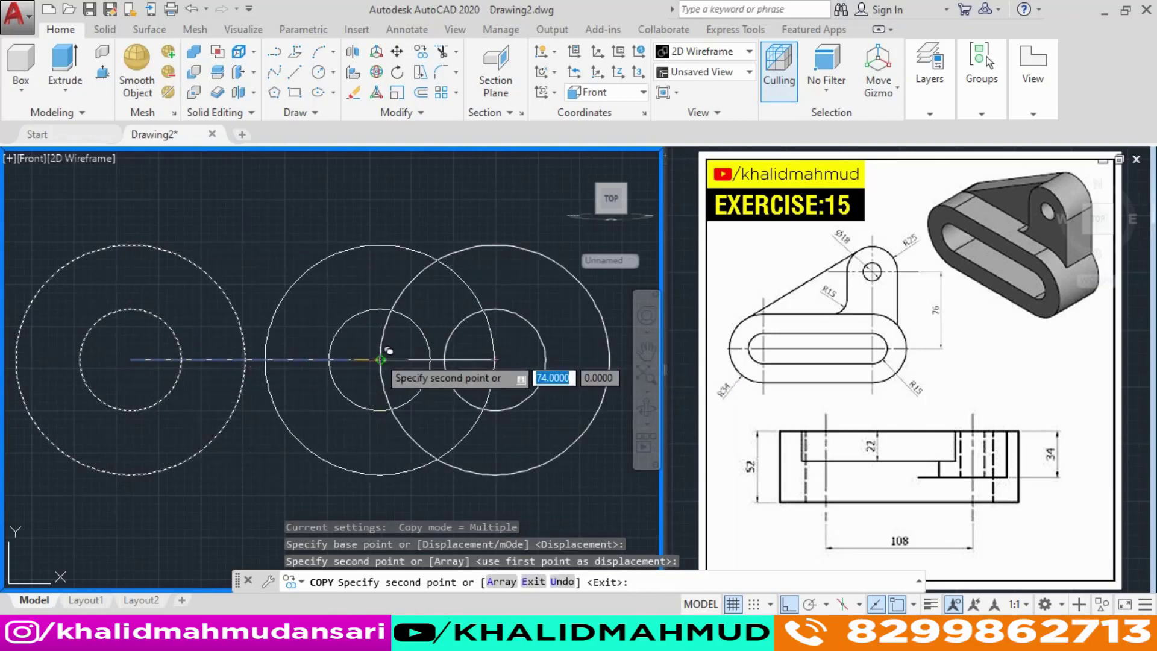
right_click(374, 362)
left_click(391, 367)
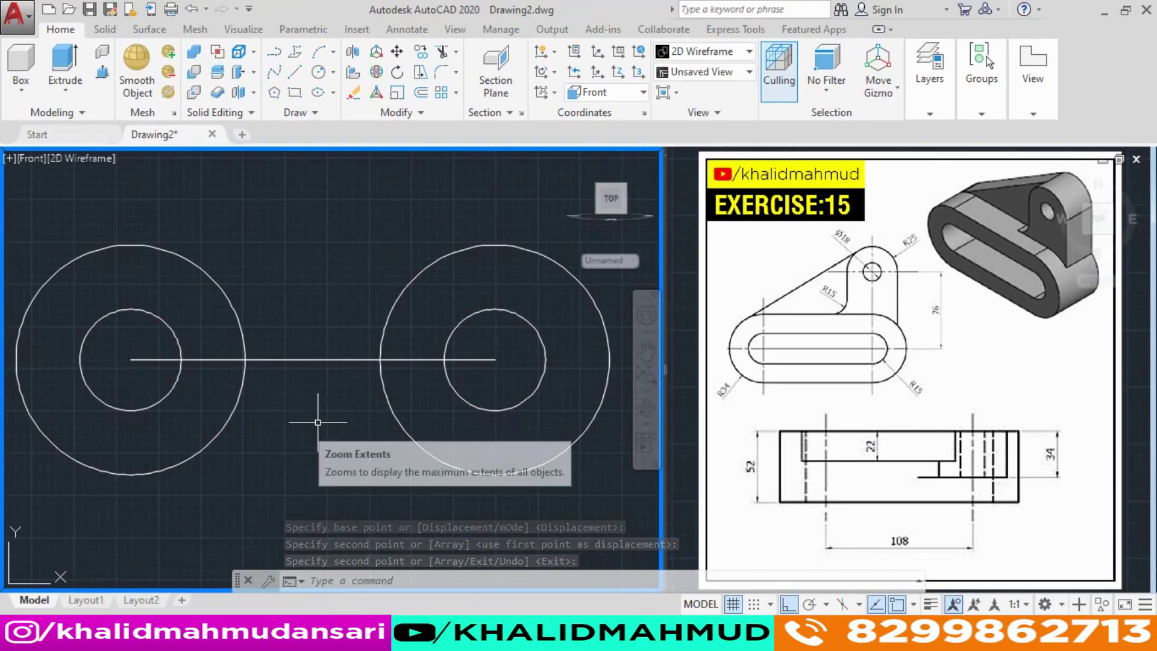
Draw lower tangent lines joining the two large circles and the two small circles
type("L")
key("Return")
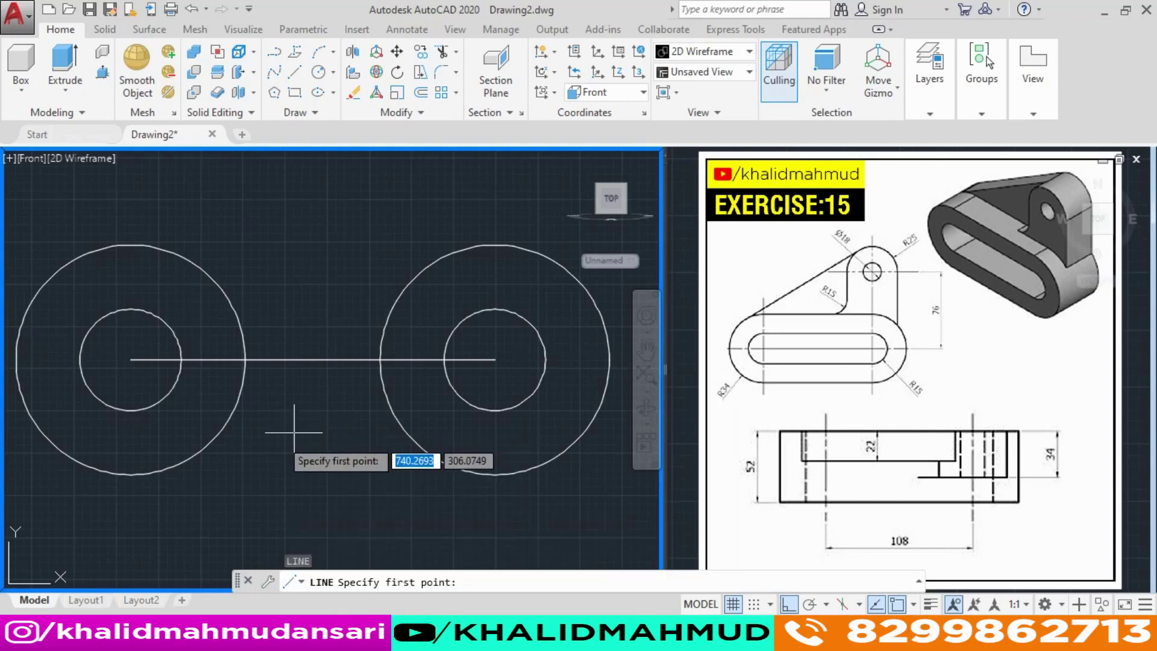
left_click(131, 475)
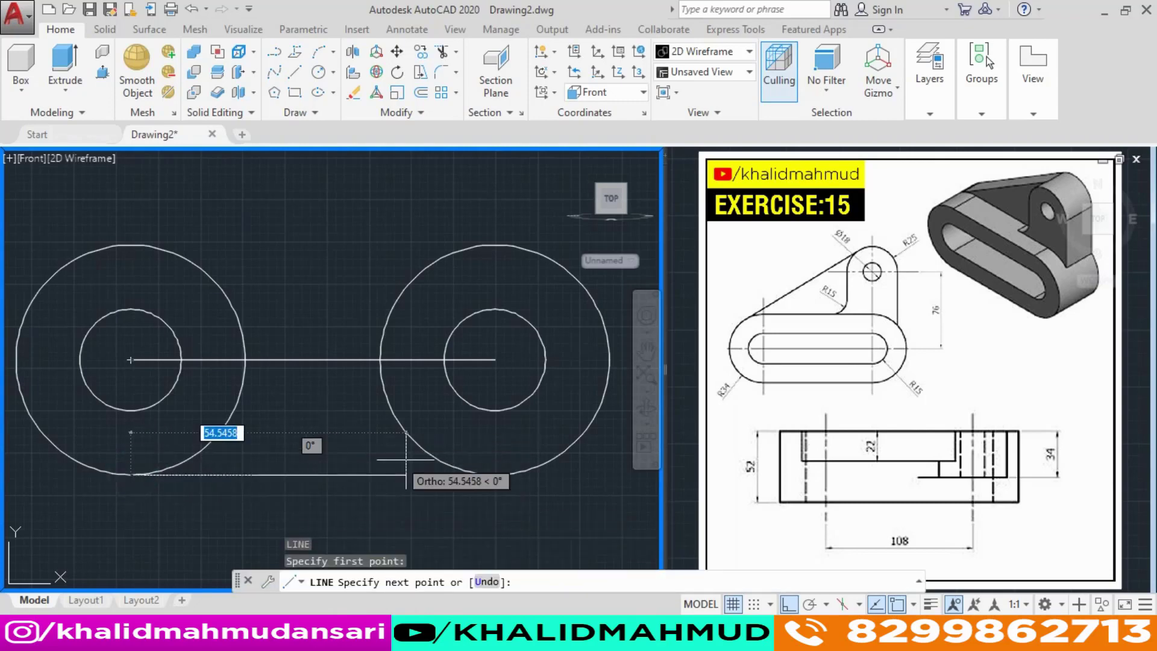
left_click(495, 475)
key("Return")
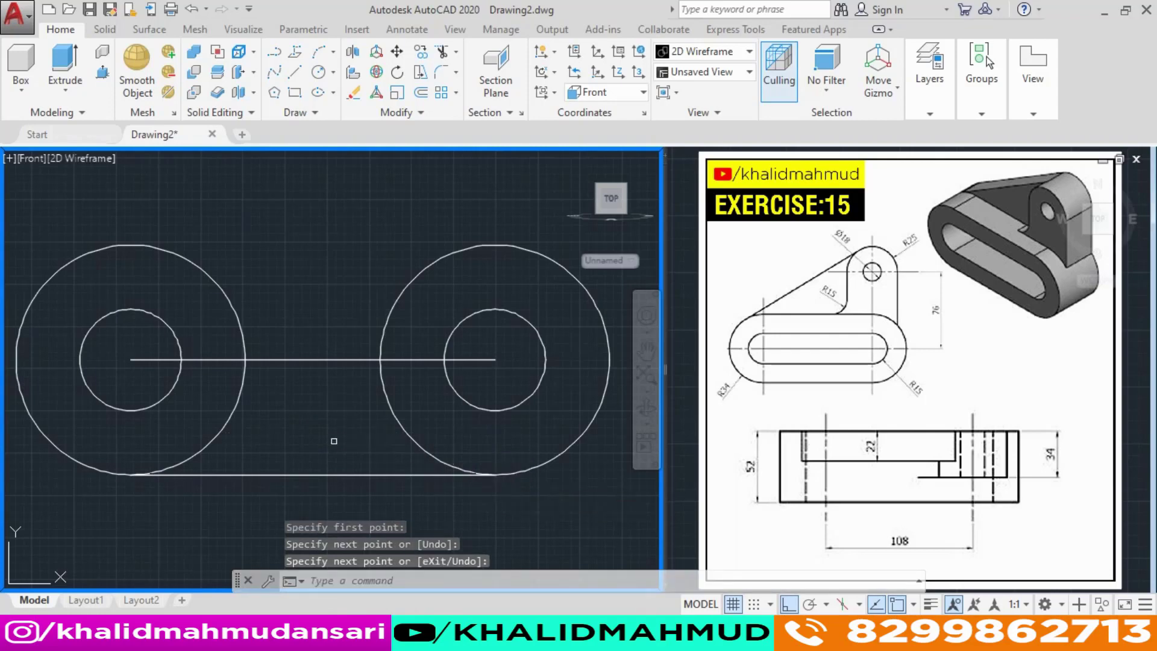
type("l")
key("Return")
left_click(131, 411)
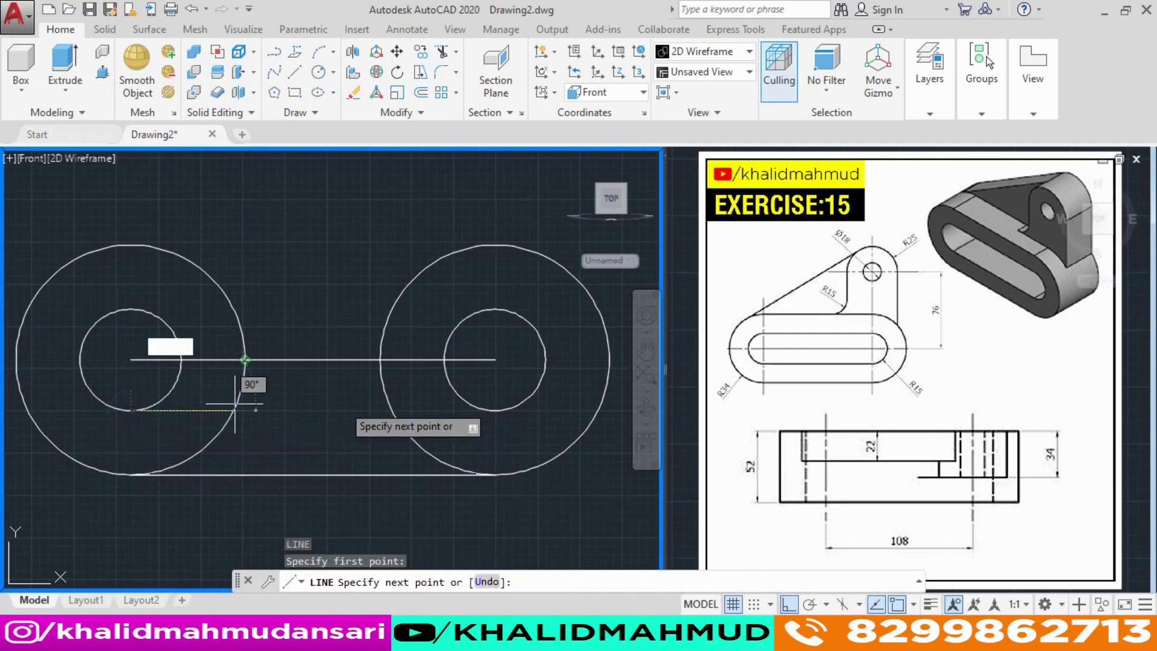
left_click(486, 403)
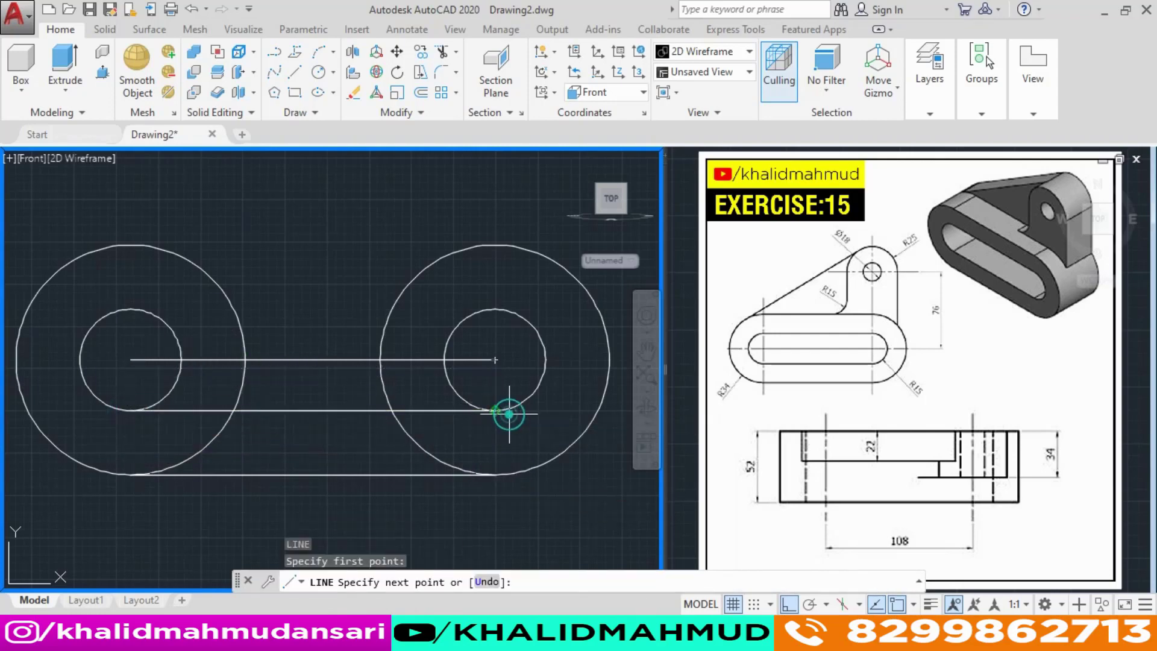
key("Return")
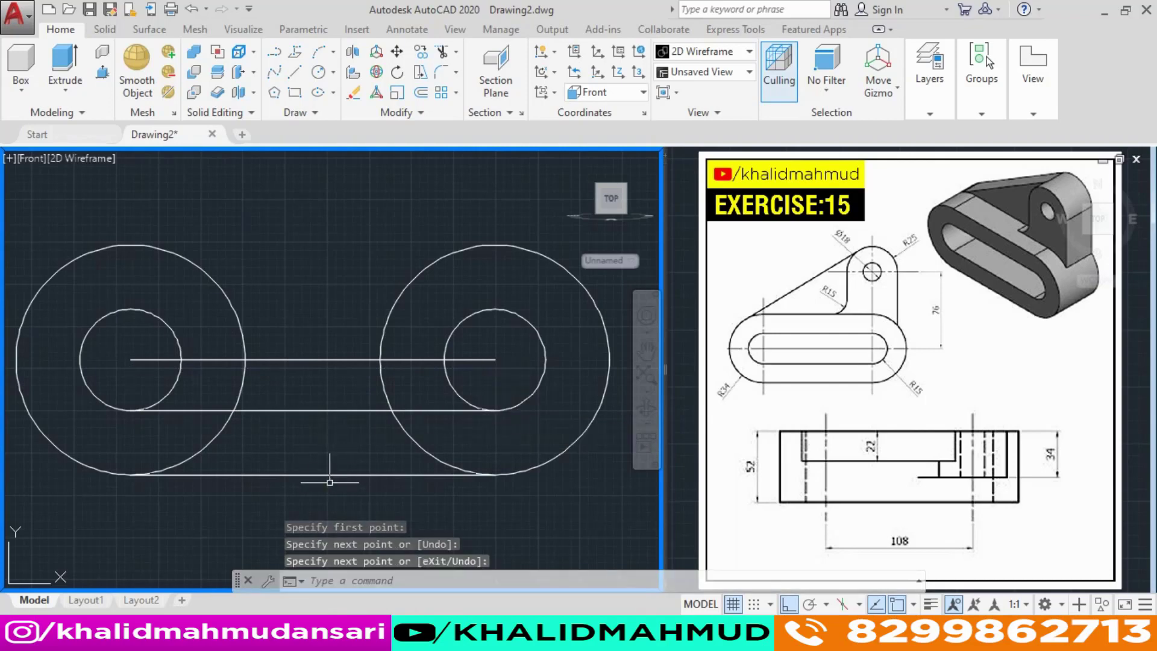
Mirror the two lower lines about the circles' horizontal centreline, keeping the originals
left_click(330, 482)
left_click(298, 399)
type("MI")
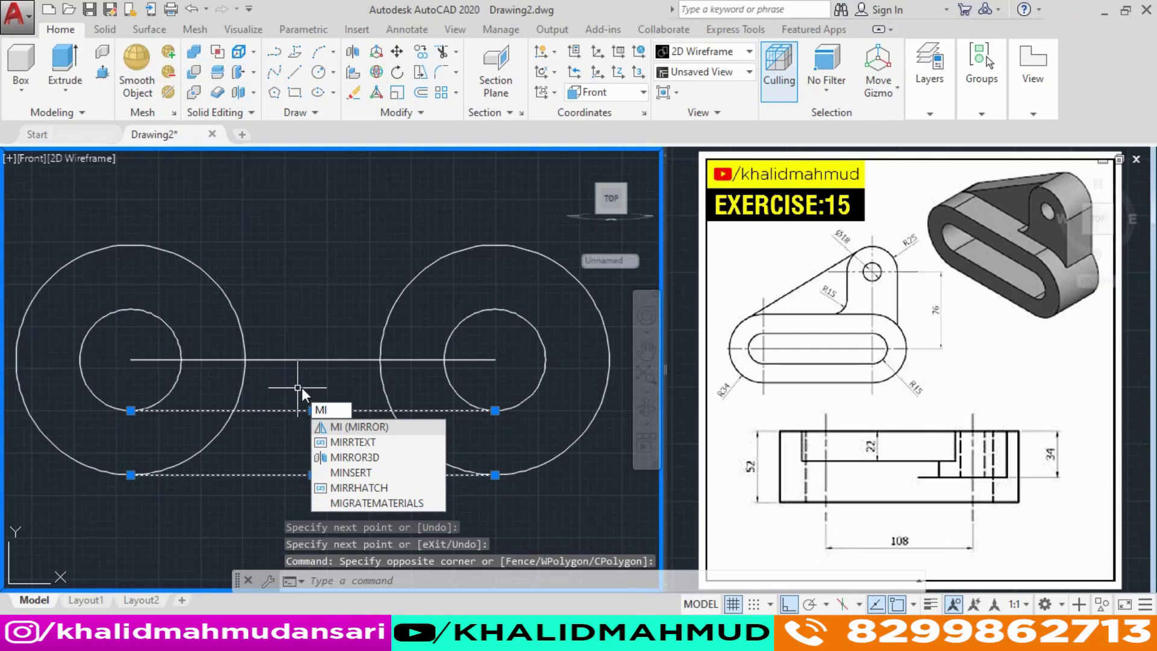
key("Return")
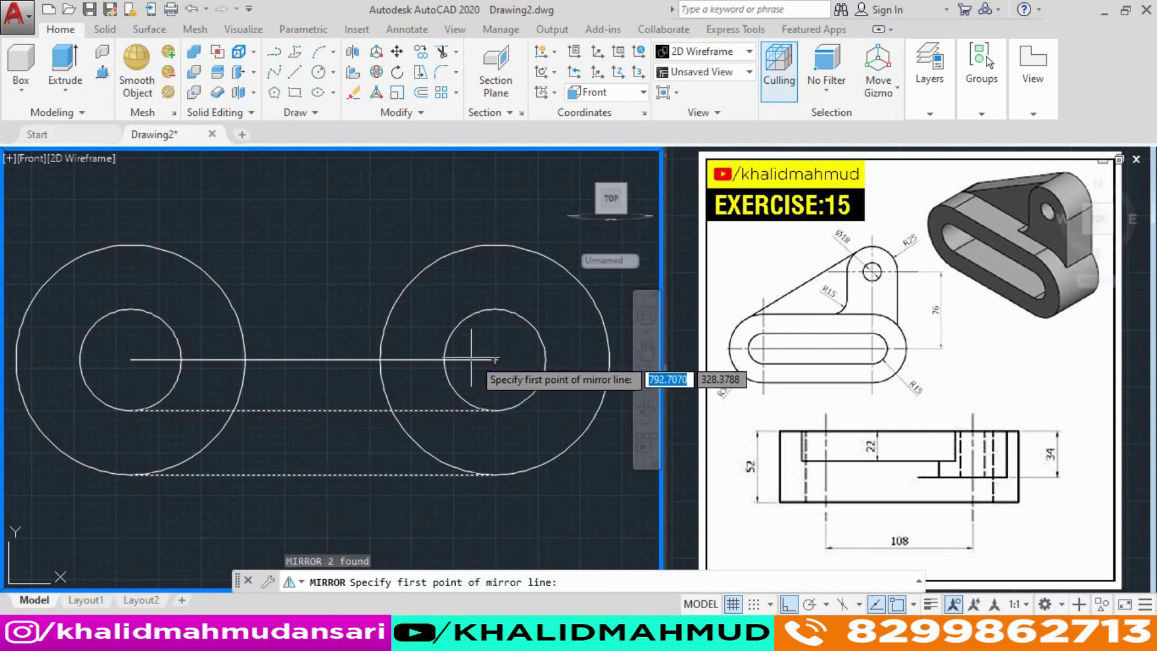
left_click(498, 358)
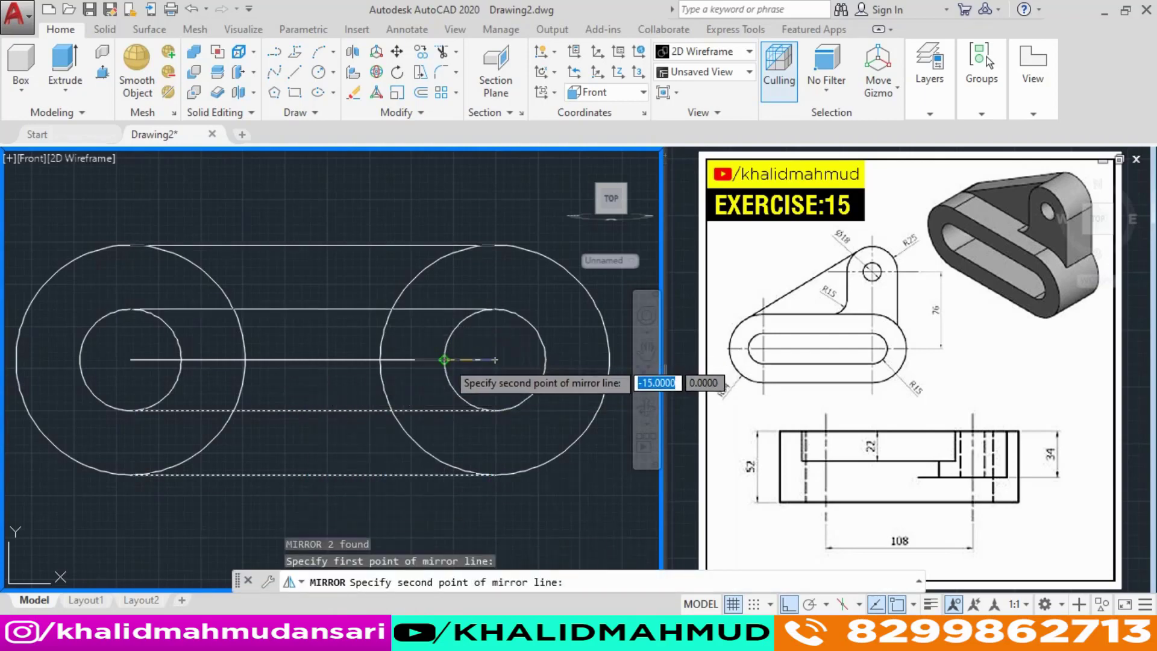
left_click(446, 360)
left_click(469, 422)
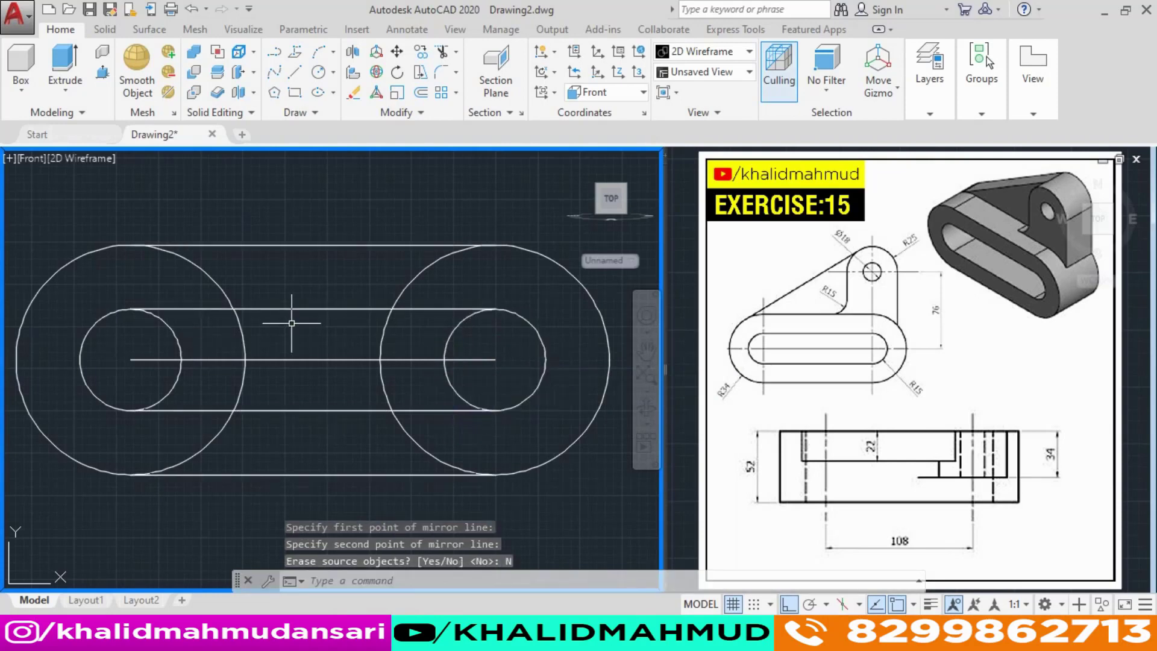
type("TR")
Trim the large circles' inner arcs between the outer top and bottom tangent lines
key("Return")
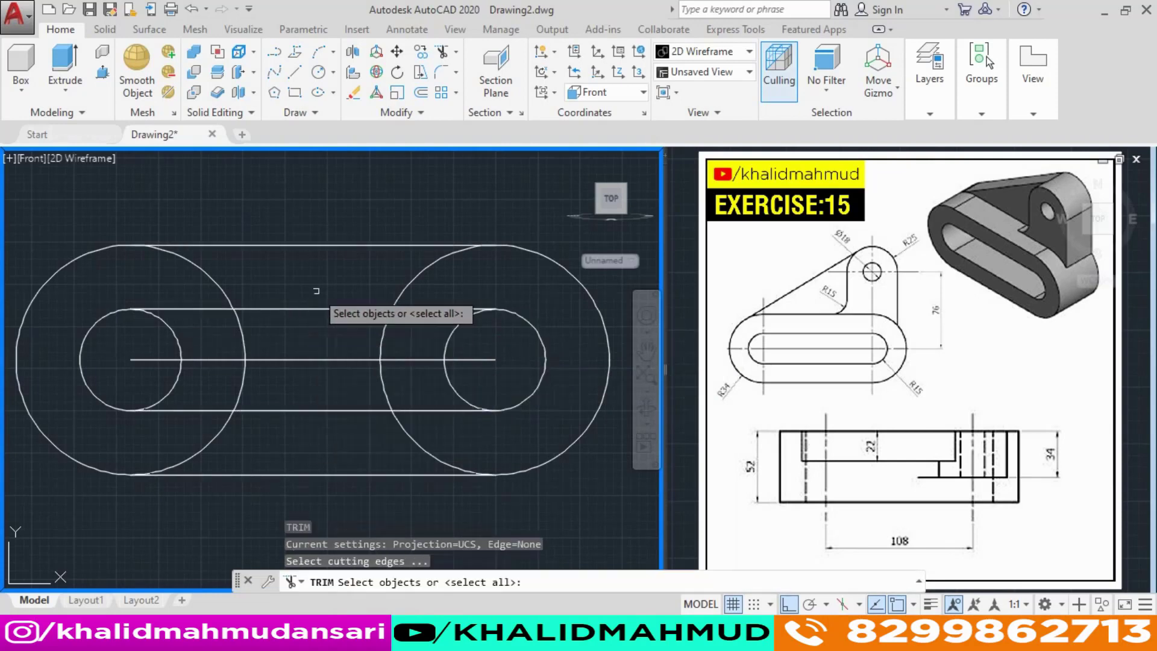
left_click(358, 229)
left_click(346, 266)
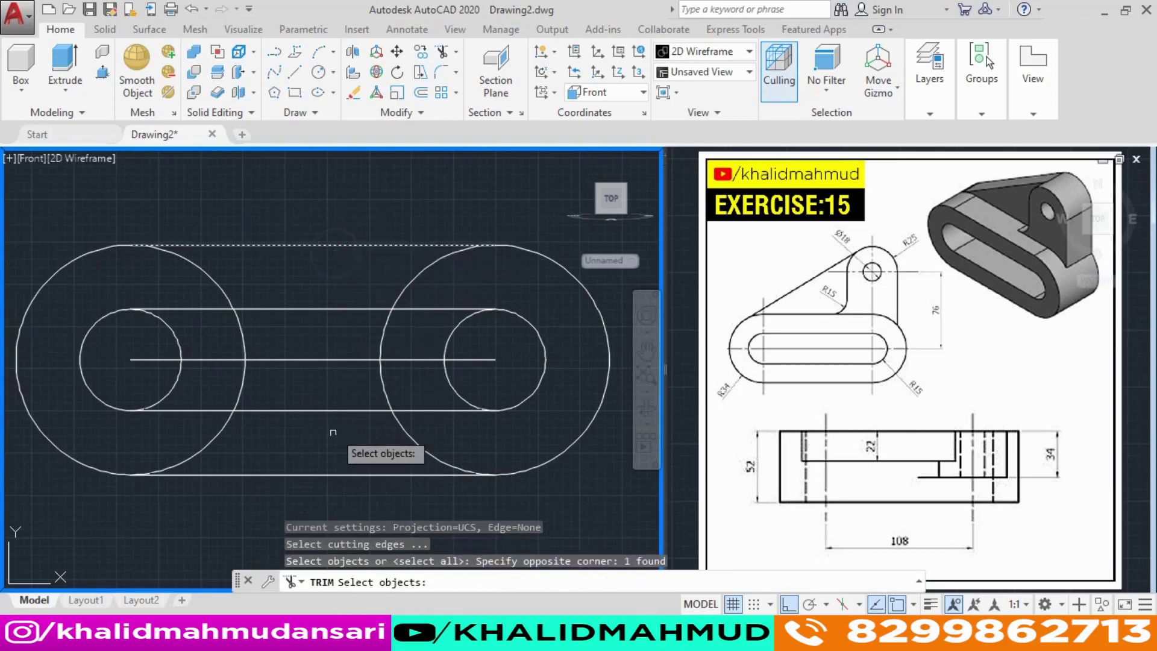
left_click(309, 455)
left_click(302, 488)
key("Return")
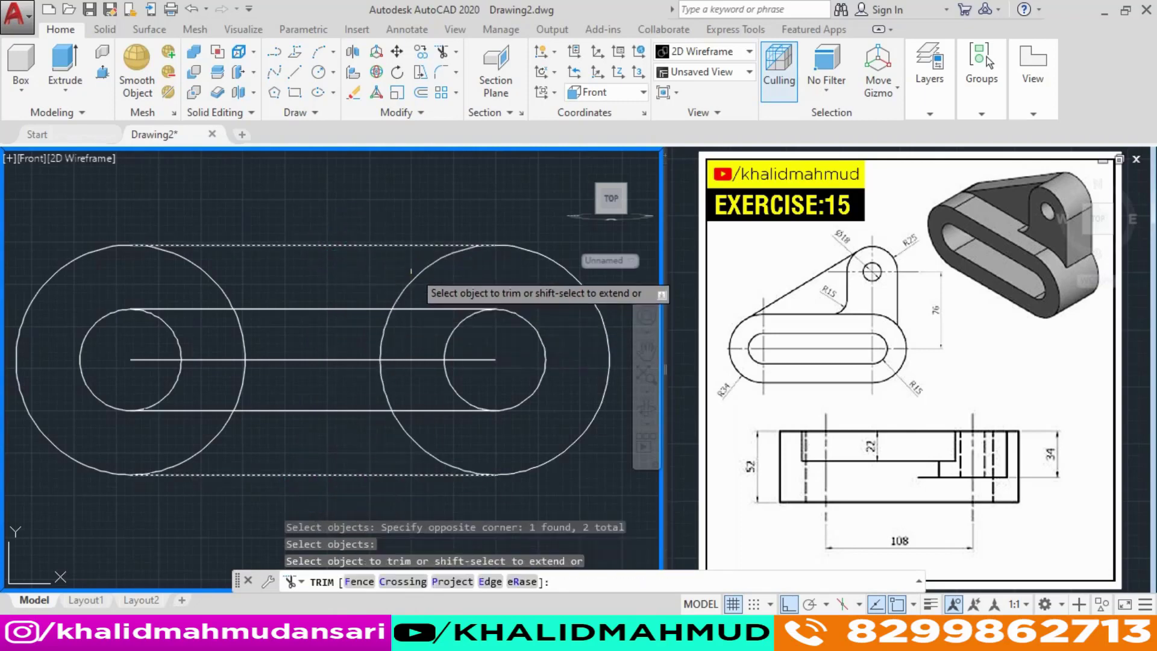
left_click(415, 278)
left_click(207, 274)
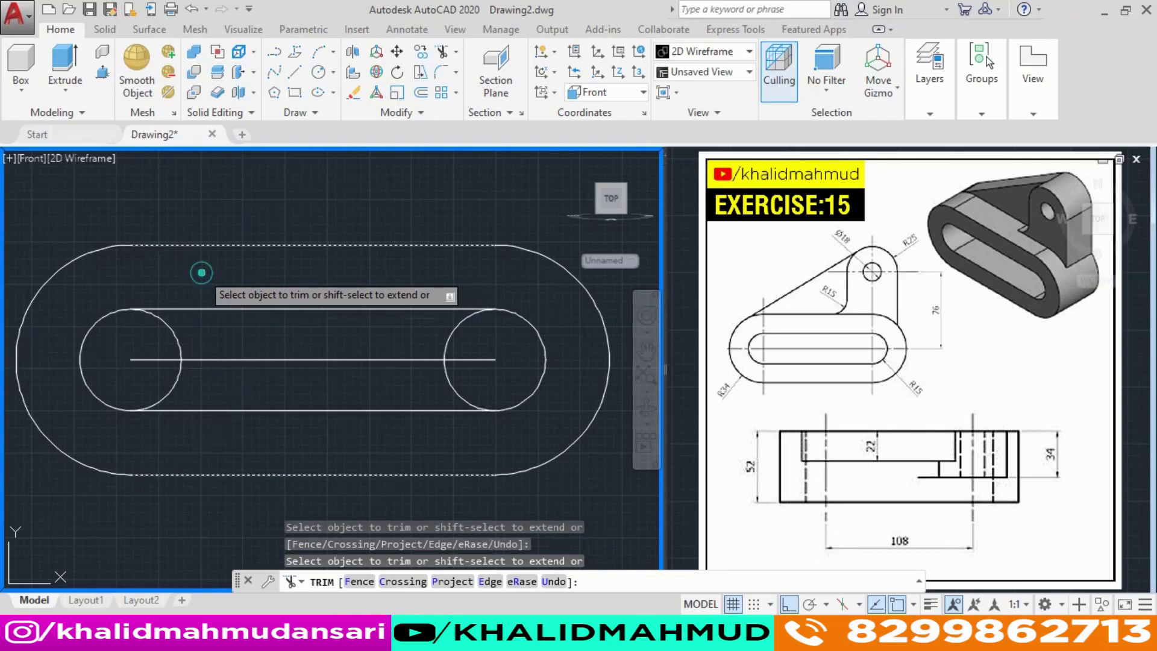
key("Return")
Trim the small circles' inner arcs between the slot lines to finish the inner slot
type("ts o")
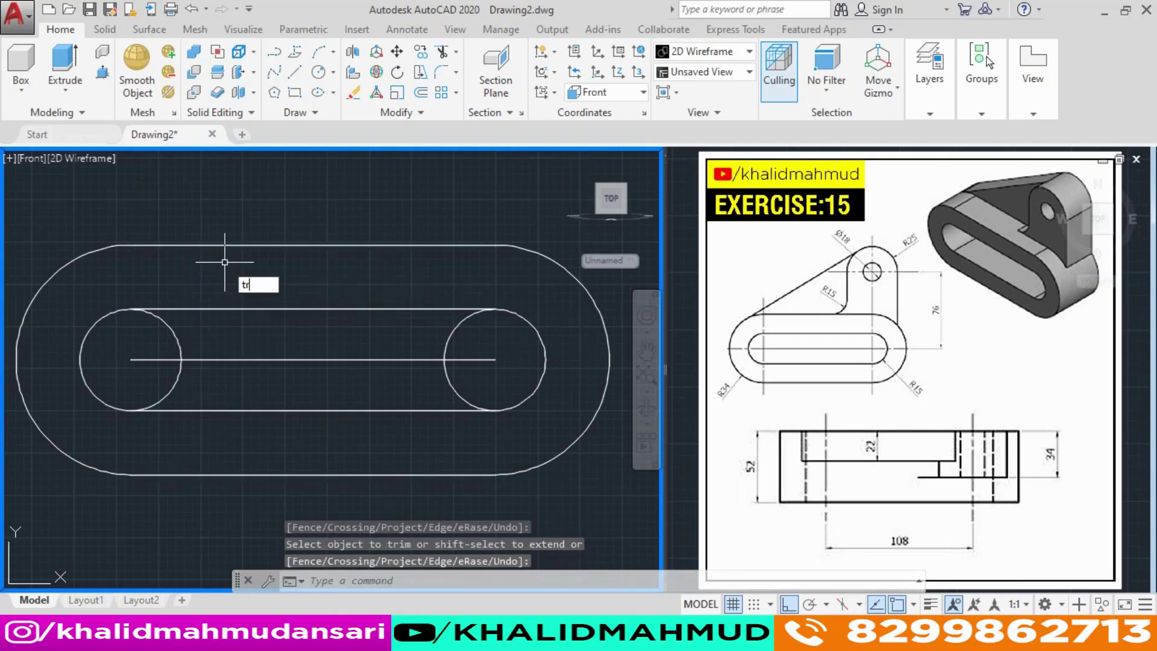
type("r")
key("Return")
left_click(265, 309)
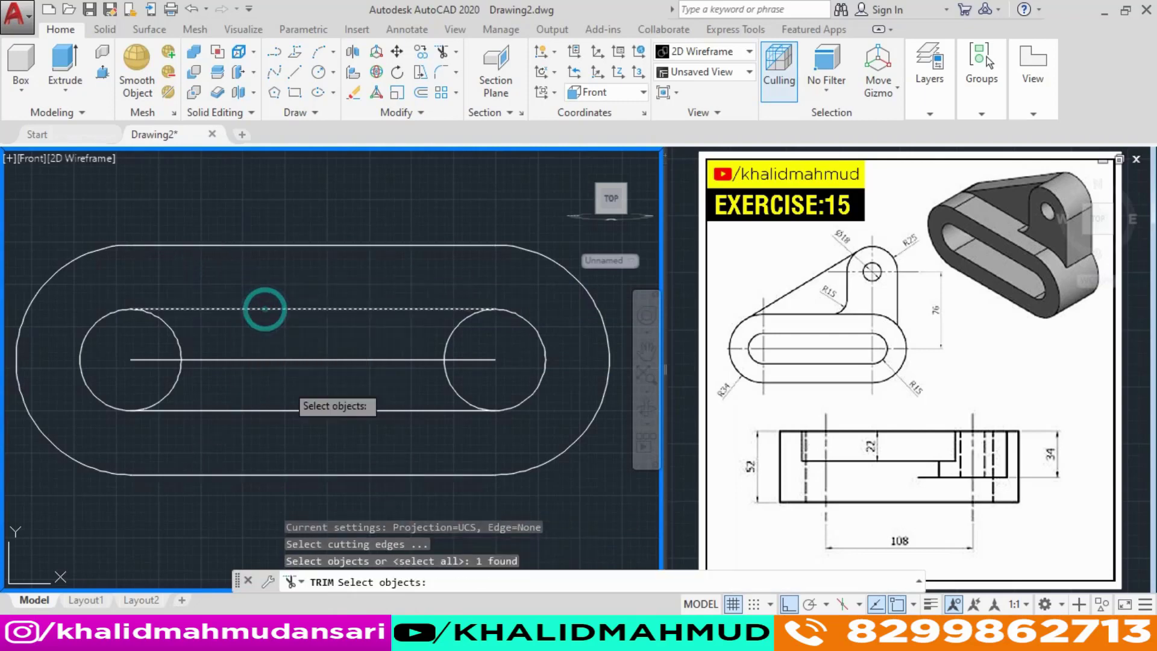
left_click(293, 397)
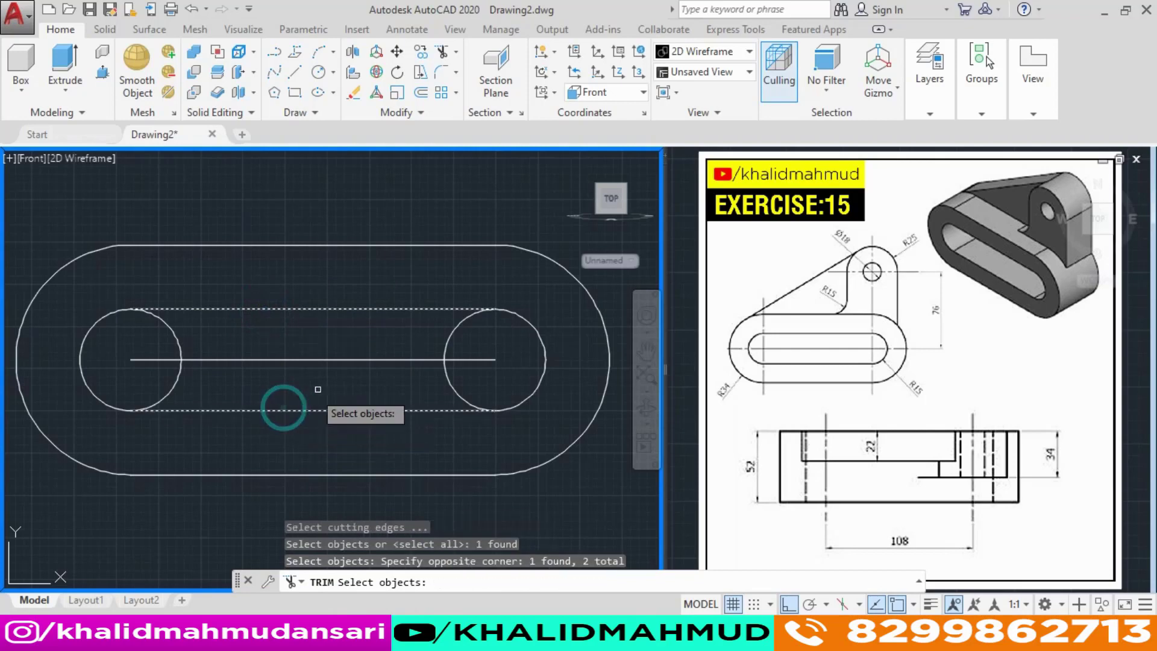
key("Return")
left_click(459, 325)
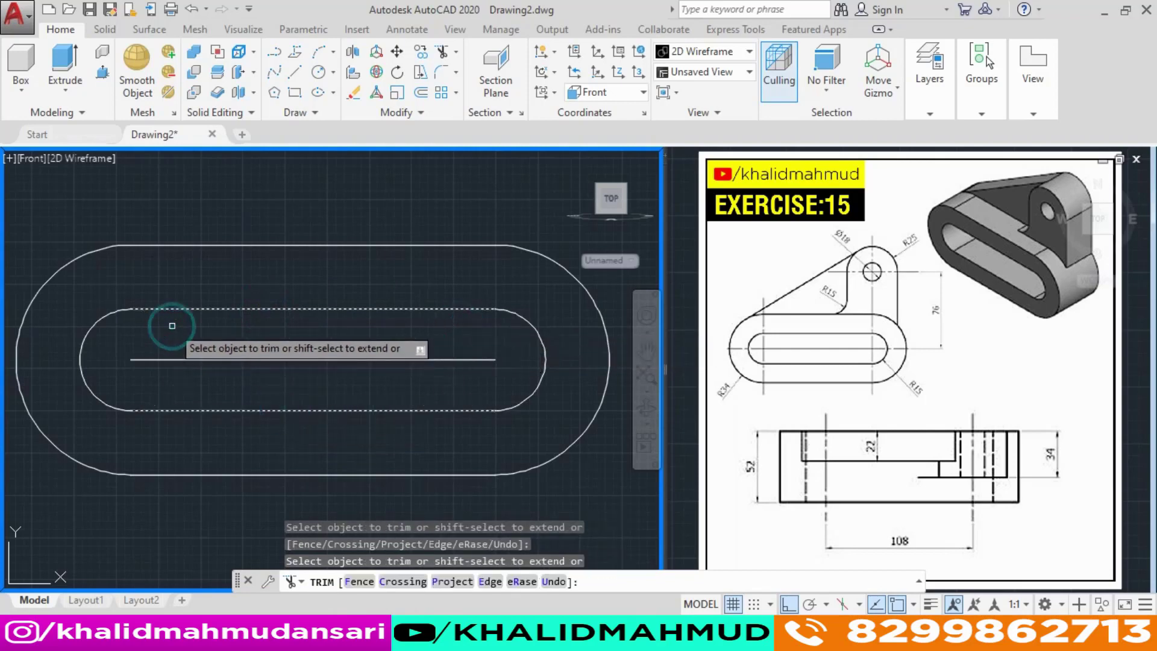
key("Return")
mouse_move(217, 329)
middle_mouse_down()
mouse_move(251, 367)
mouse_move(257, 398)
middle_mouse_up()
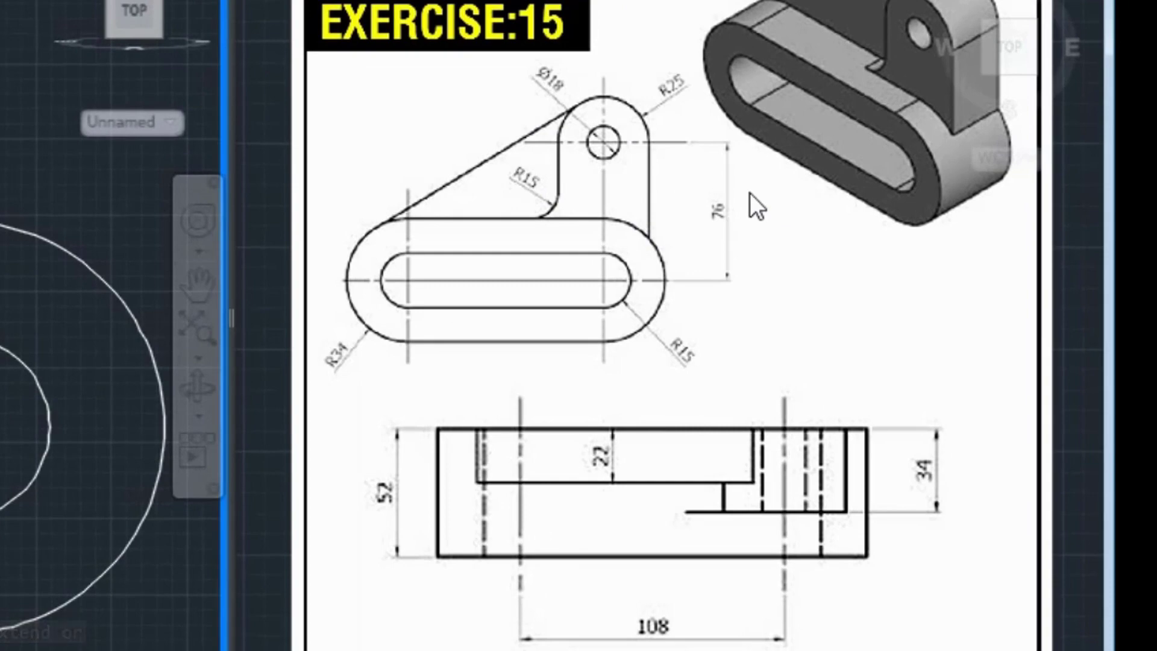
left_click(392, 281)
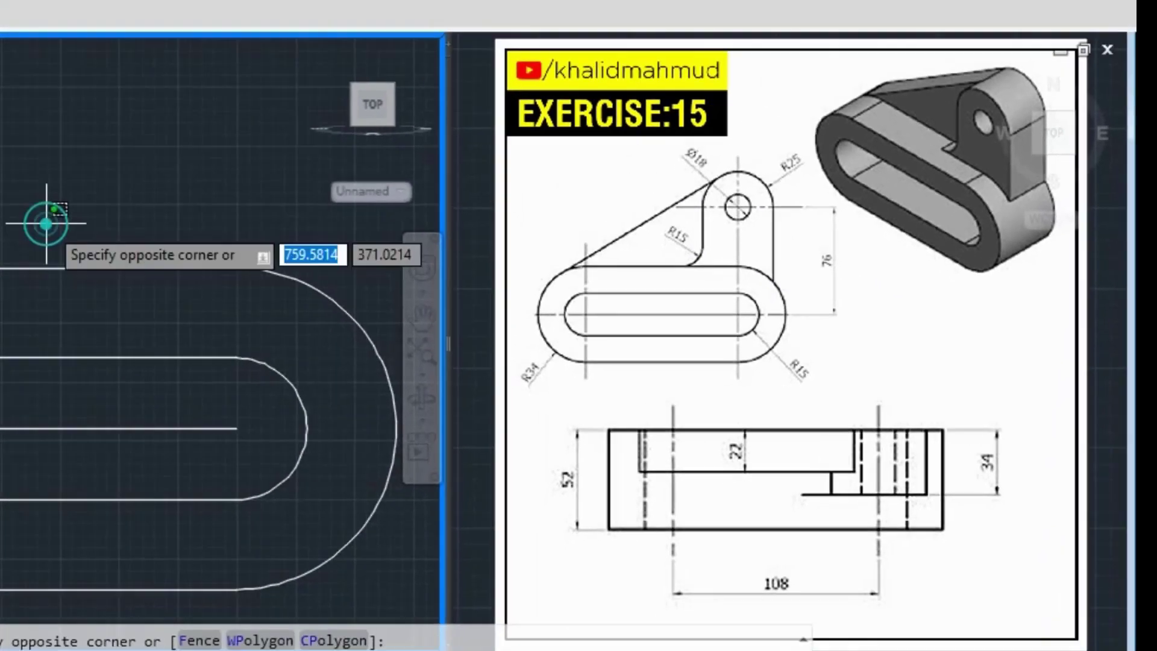
left_click(388, 279)
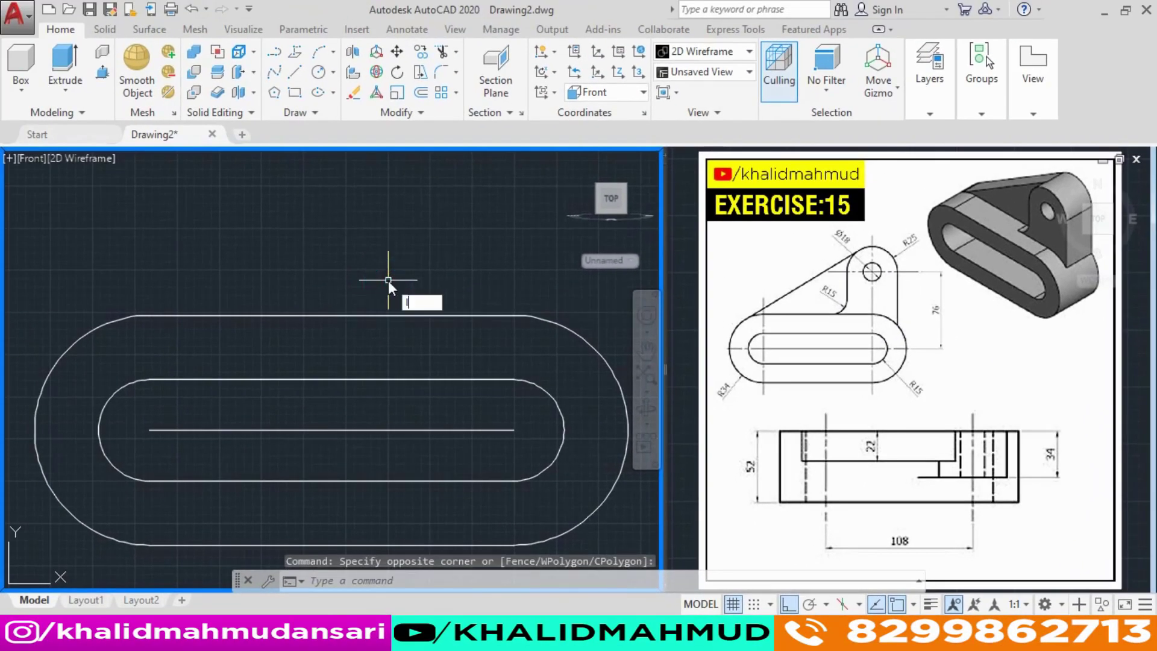
Draw a 76-unit vertical line up from the right end of the 108 line
type("L")
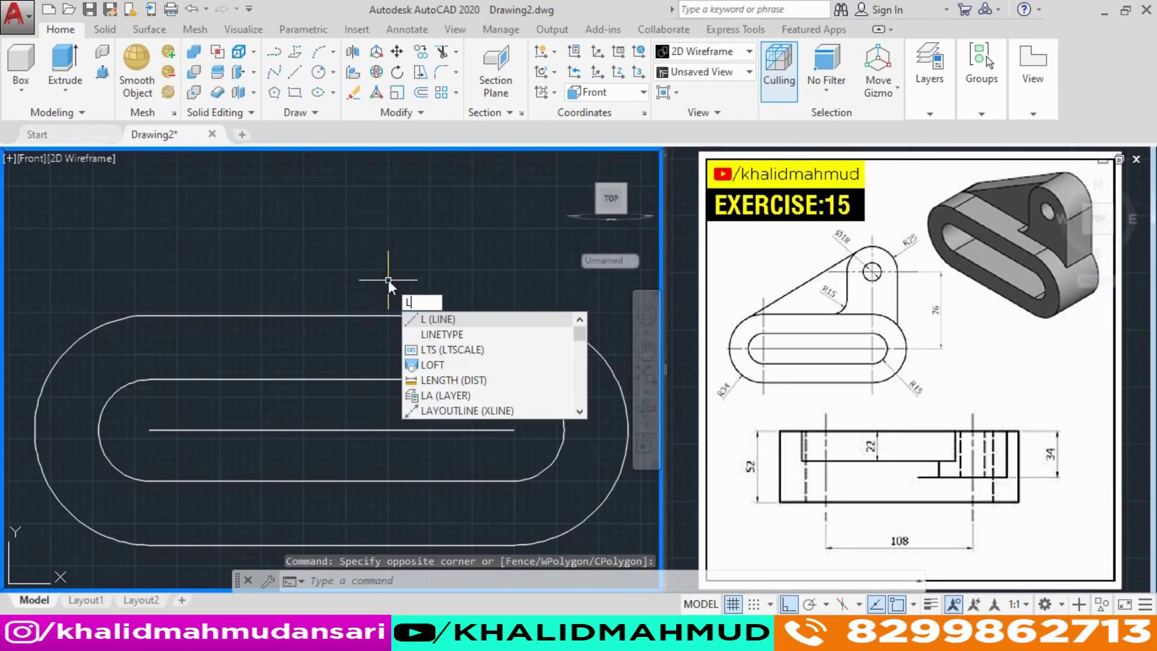
key("Return")
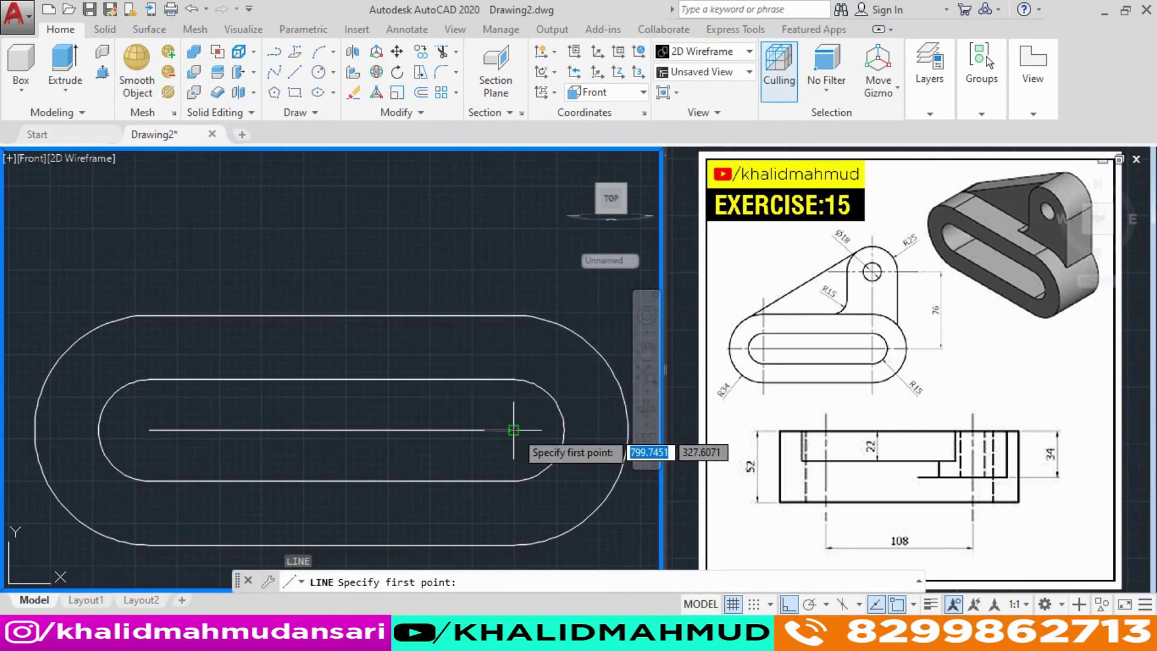
left_click(514, 430)
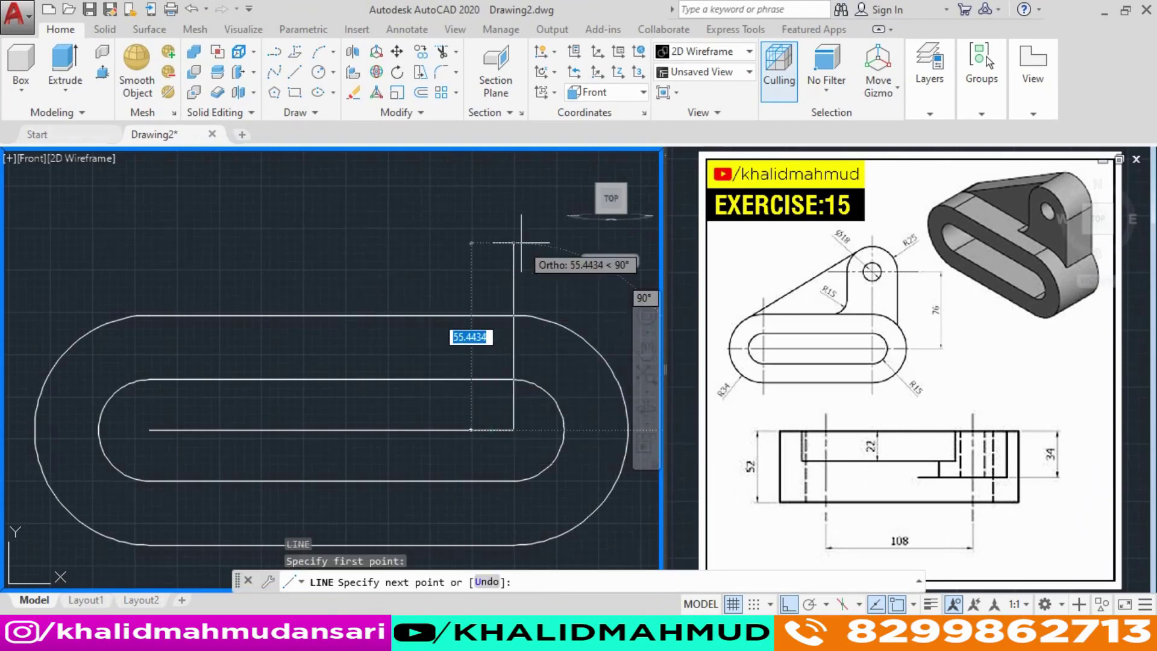
type("76")
key("Return")
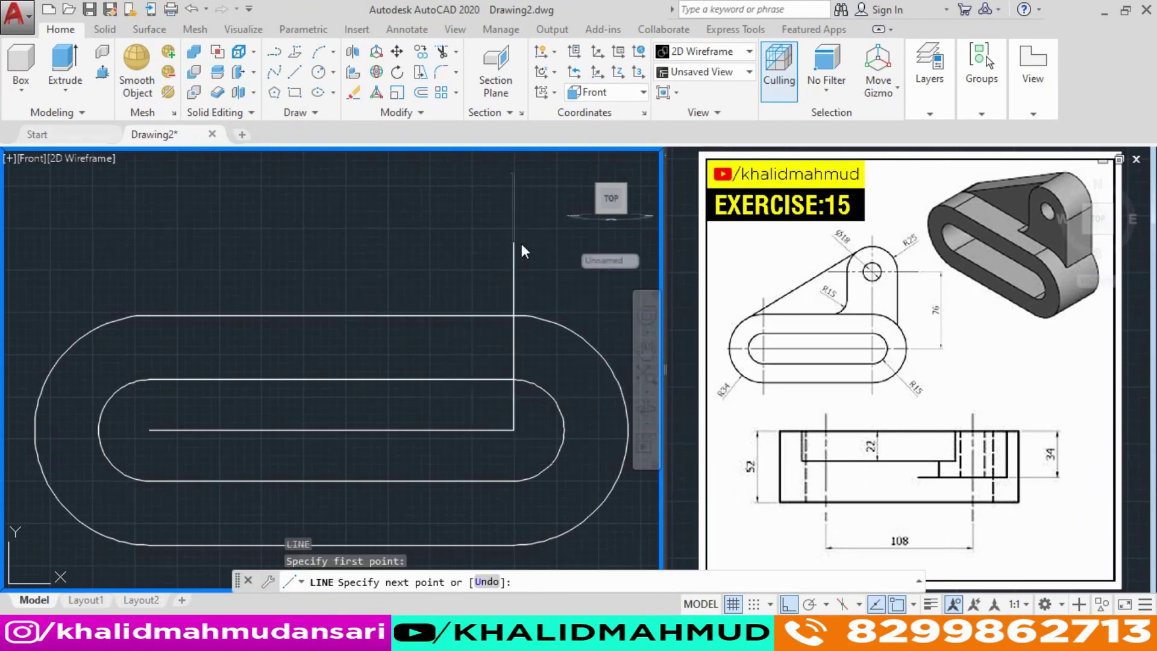
key("Return")
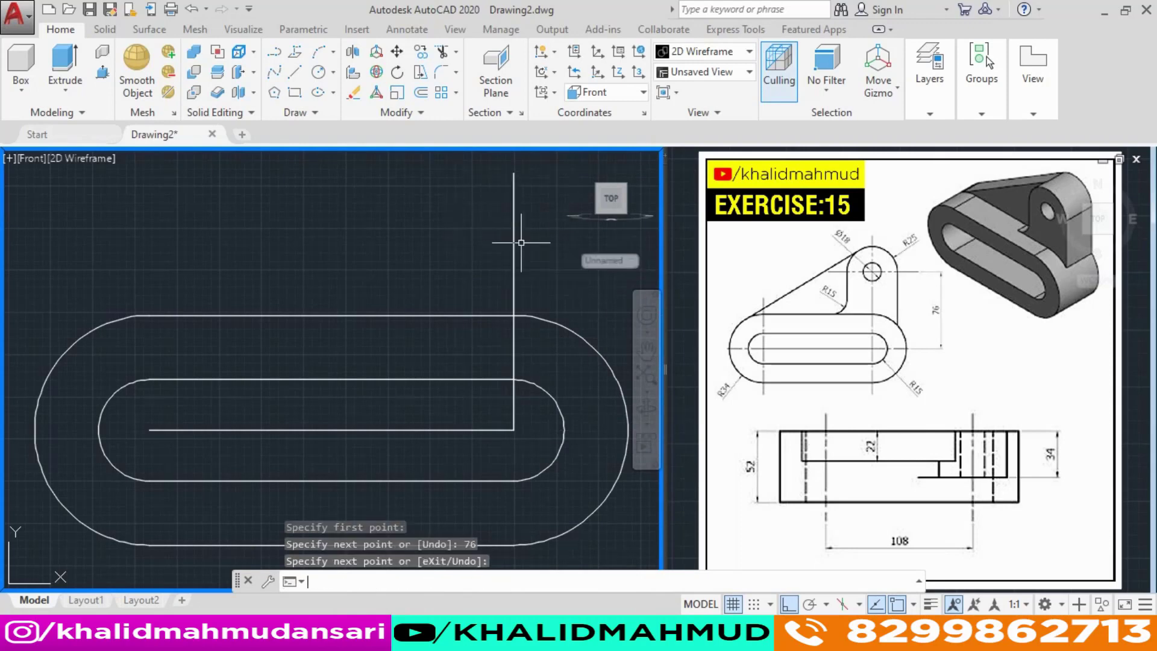
key("Return")
scroll(525, 248, "down", 3)
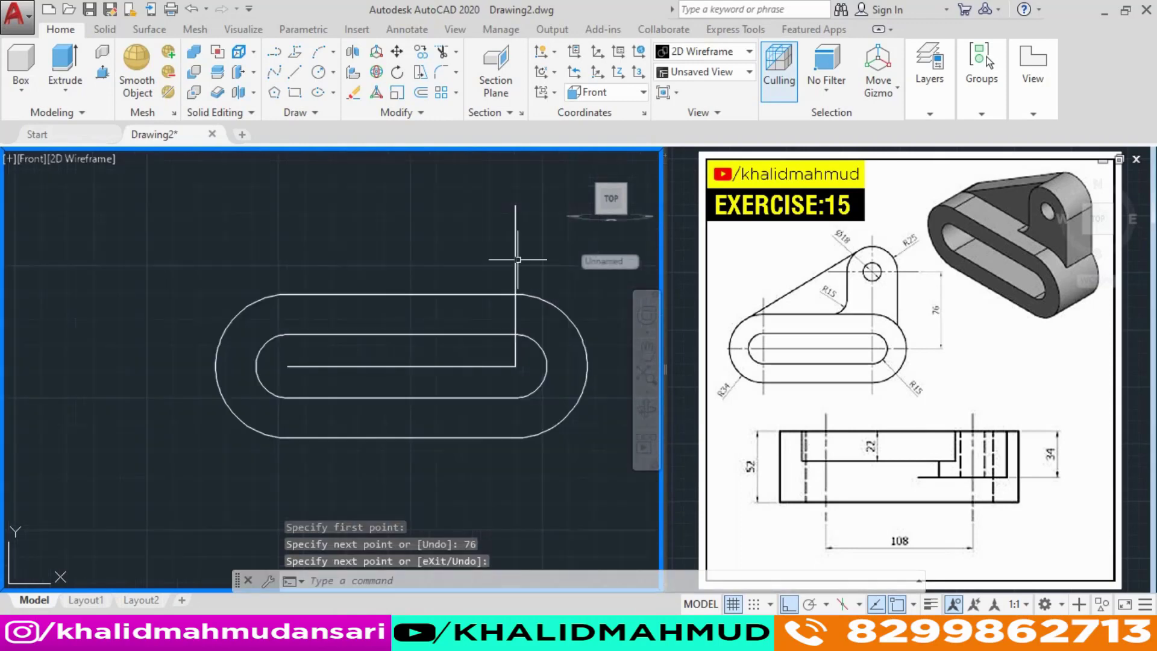
middle_click_drag(491, 284, 442, 330)
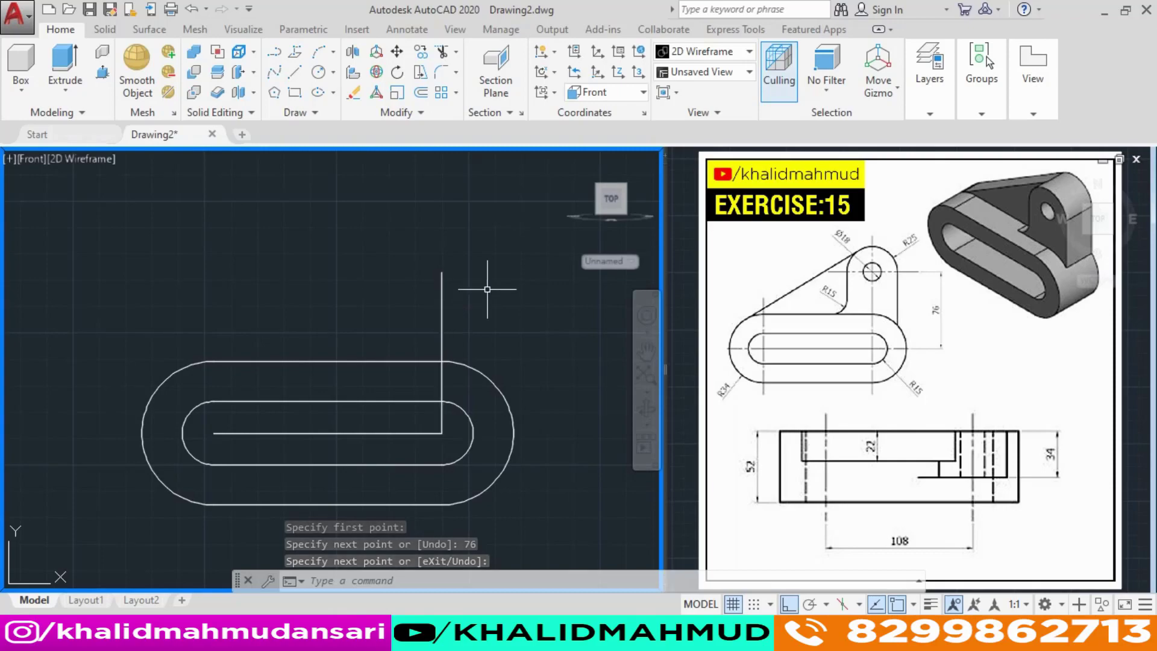
type("c")
key("Return")
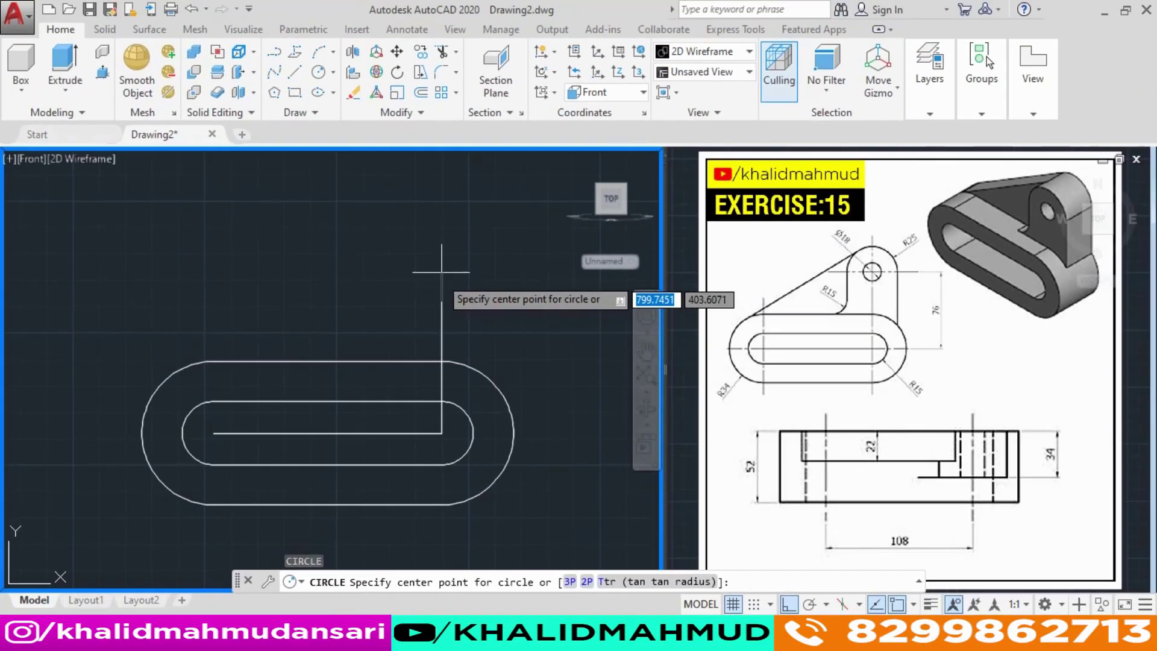
Add a radius-25 lug circle and a concentric 18-diameter hole atop the 76 line
left_click(438, 275)
type("25")
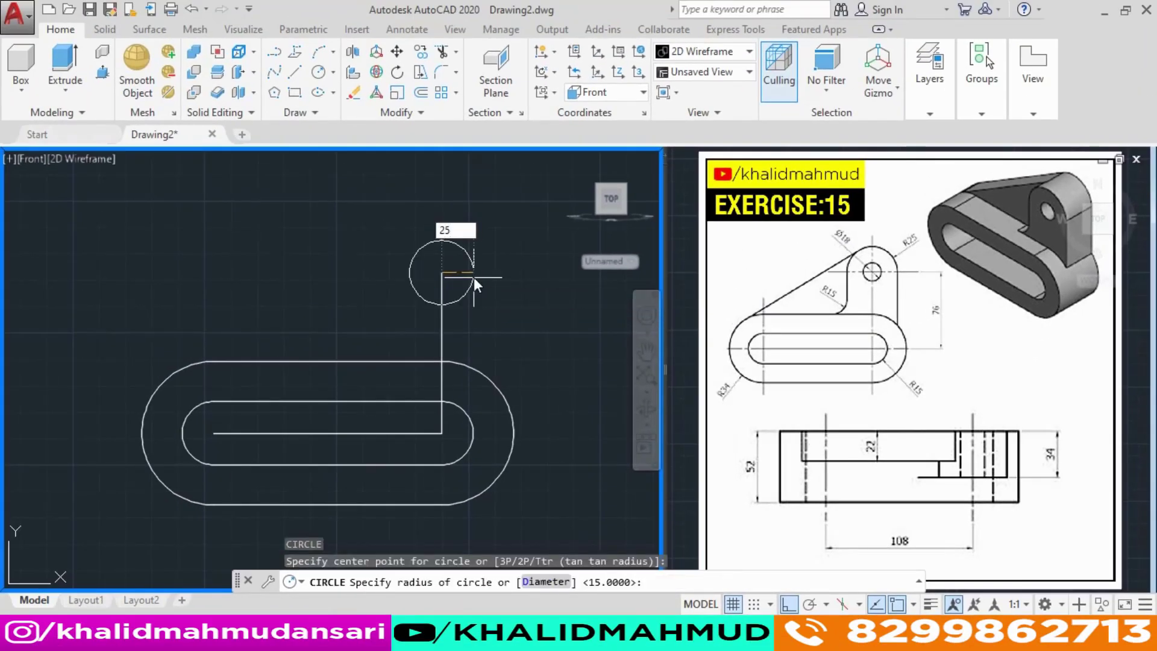
key("Return")
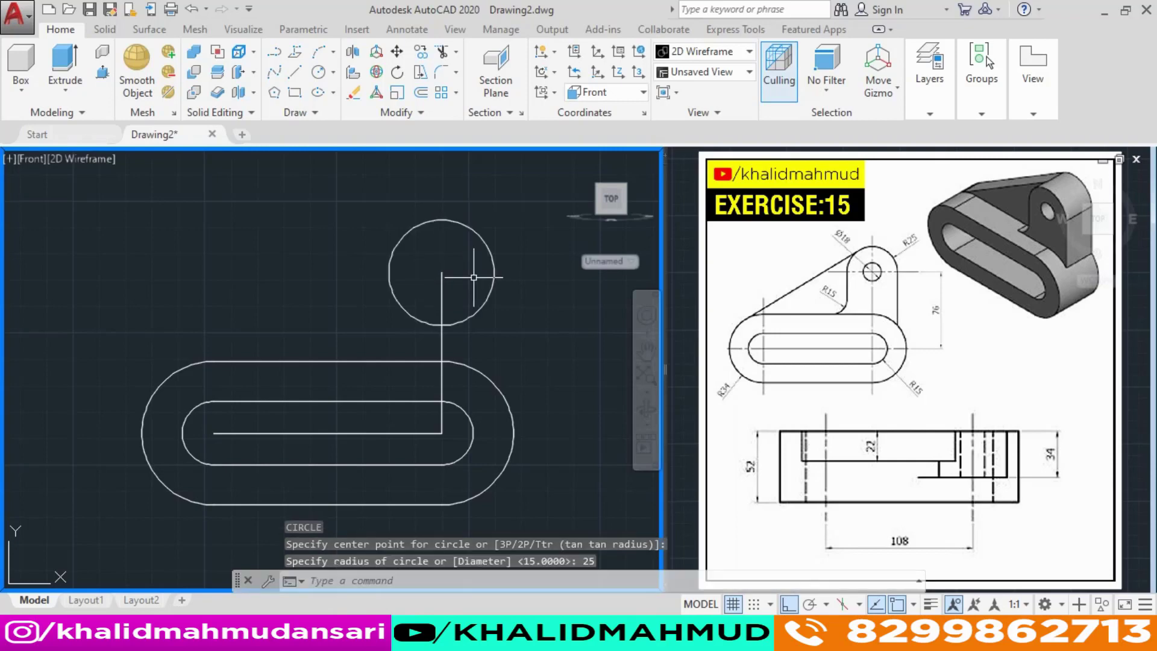
type("C")
key("Return")
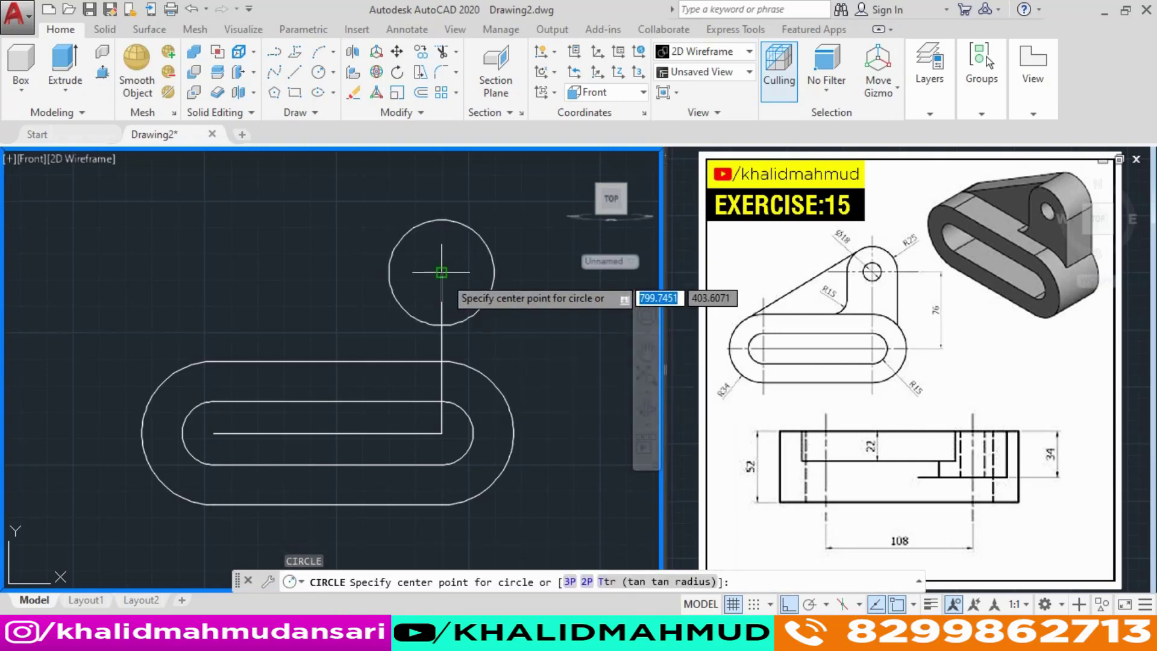
left_click(442, 274)
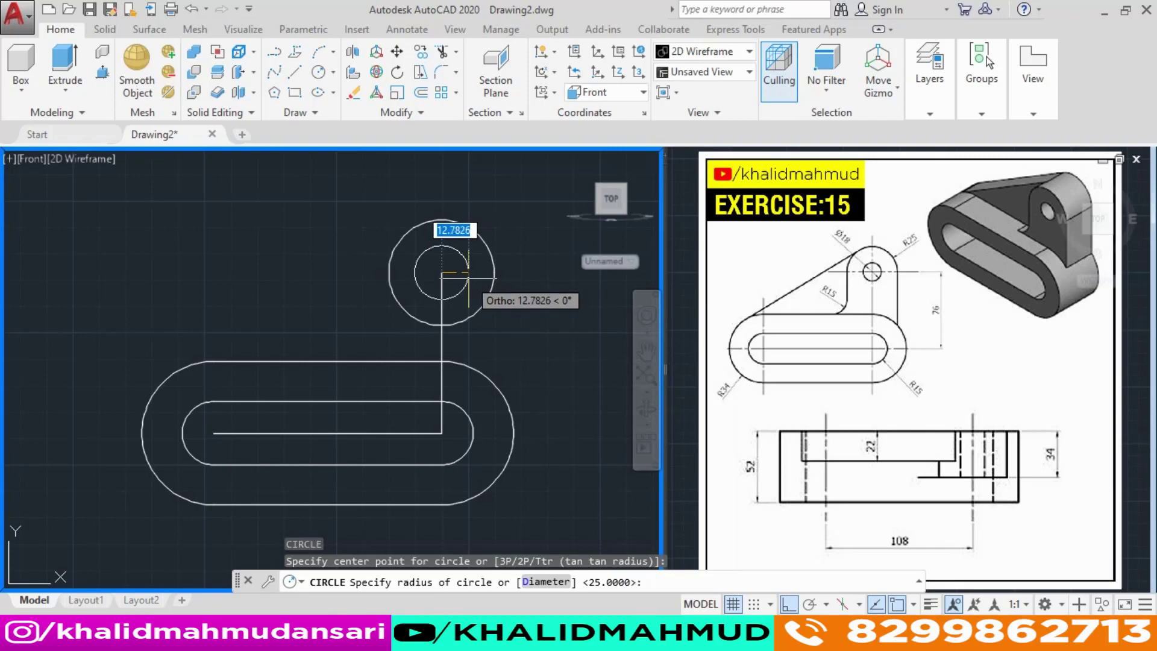
type("D")
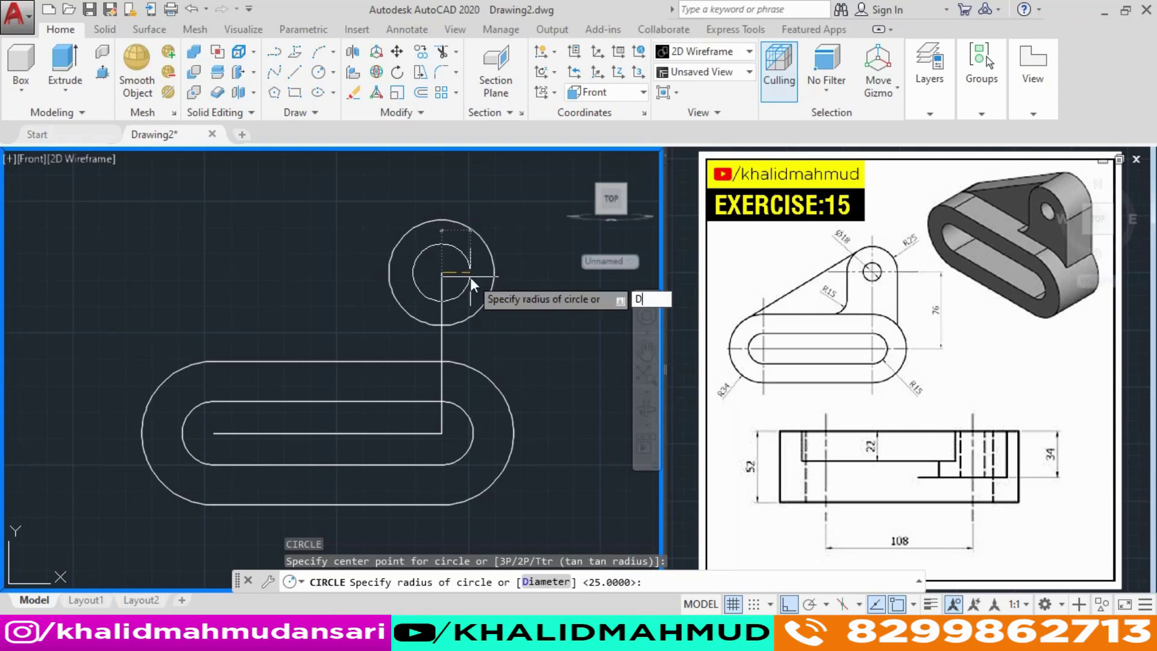
key("Return")
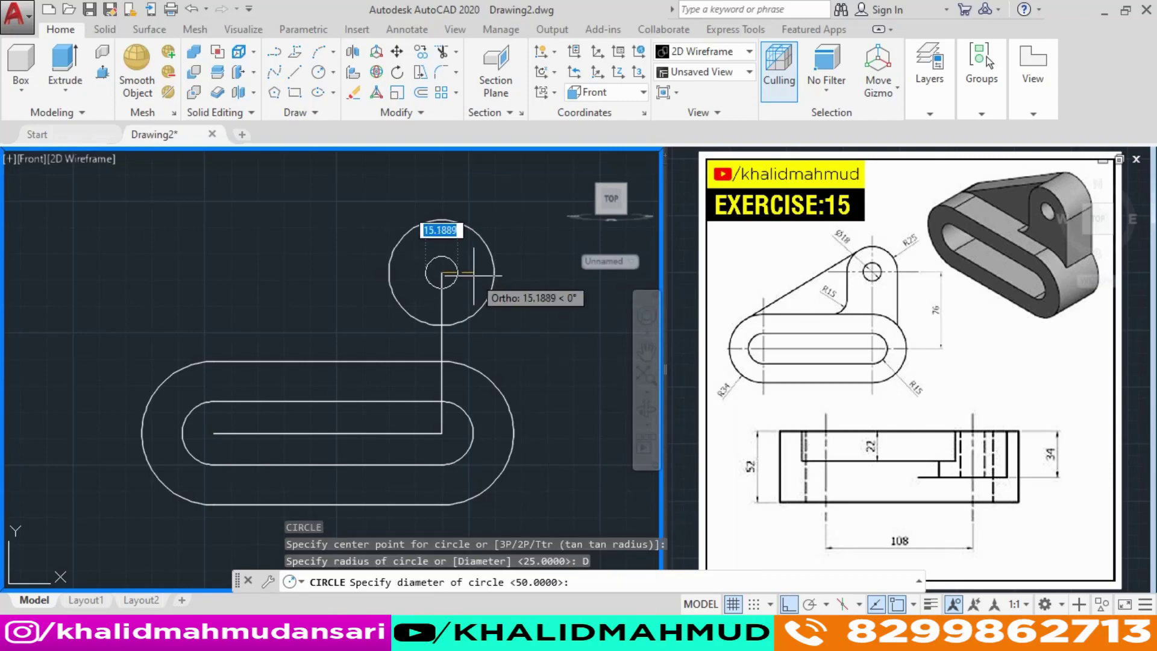
type("18")
key("Return")
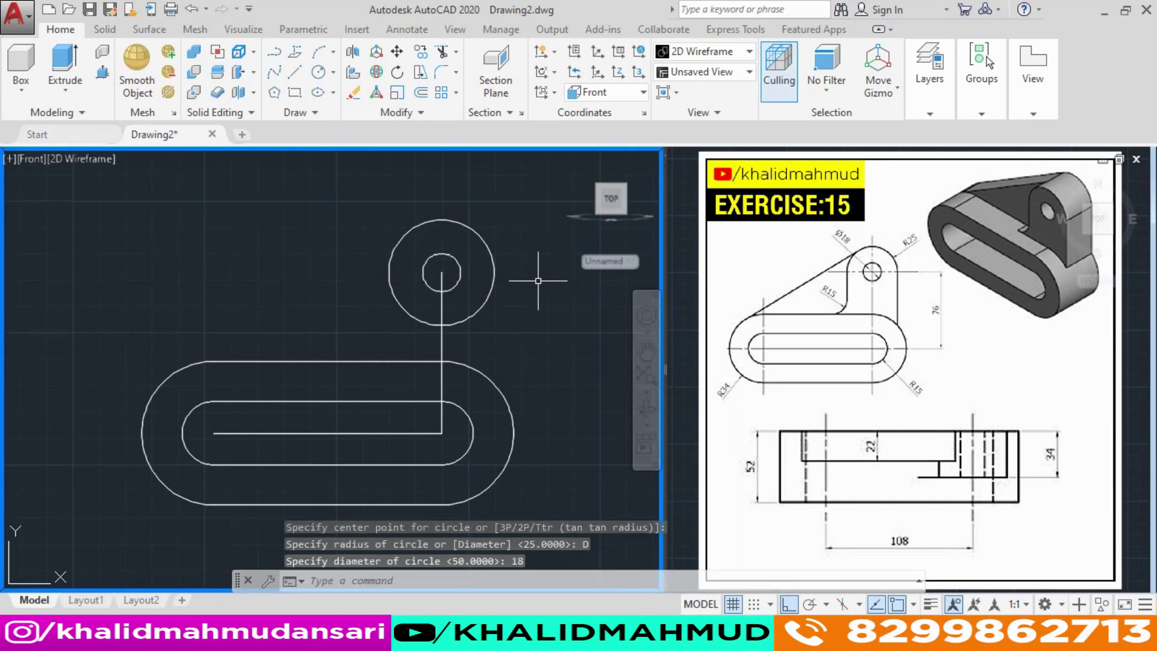
Drop a perpendicular line from the lug circle's left edge and a quadrant line from its right side
type("L")
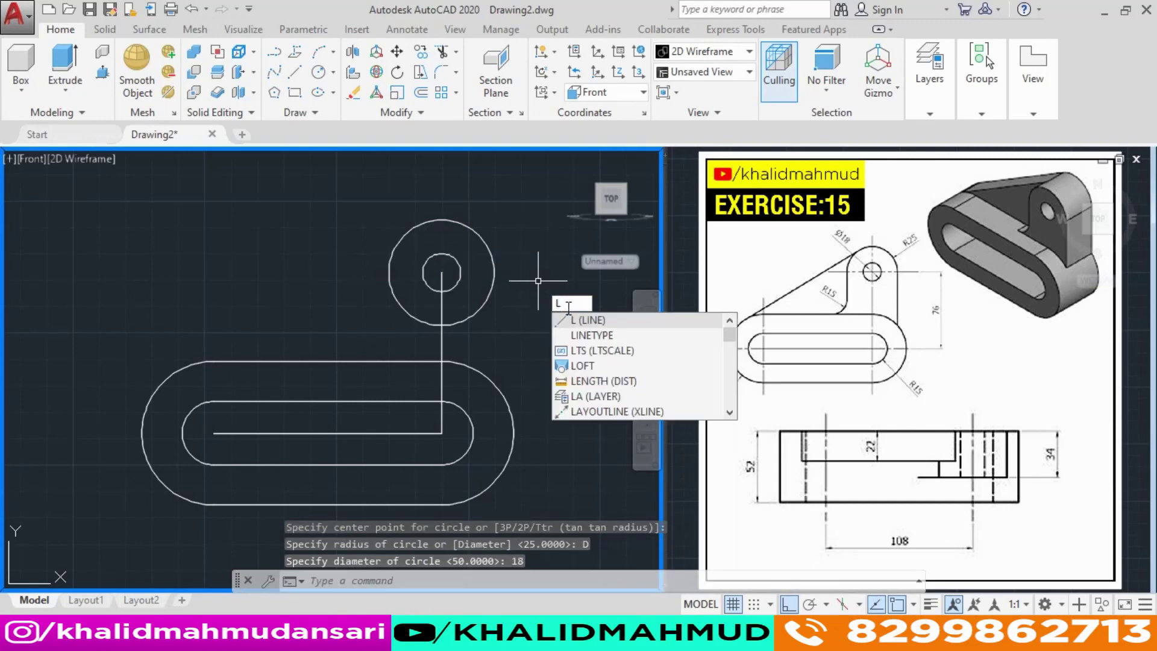
key("Return")
left_click(389, 272)
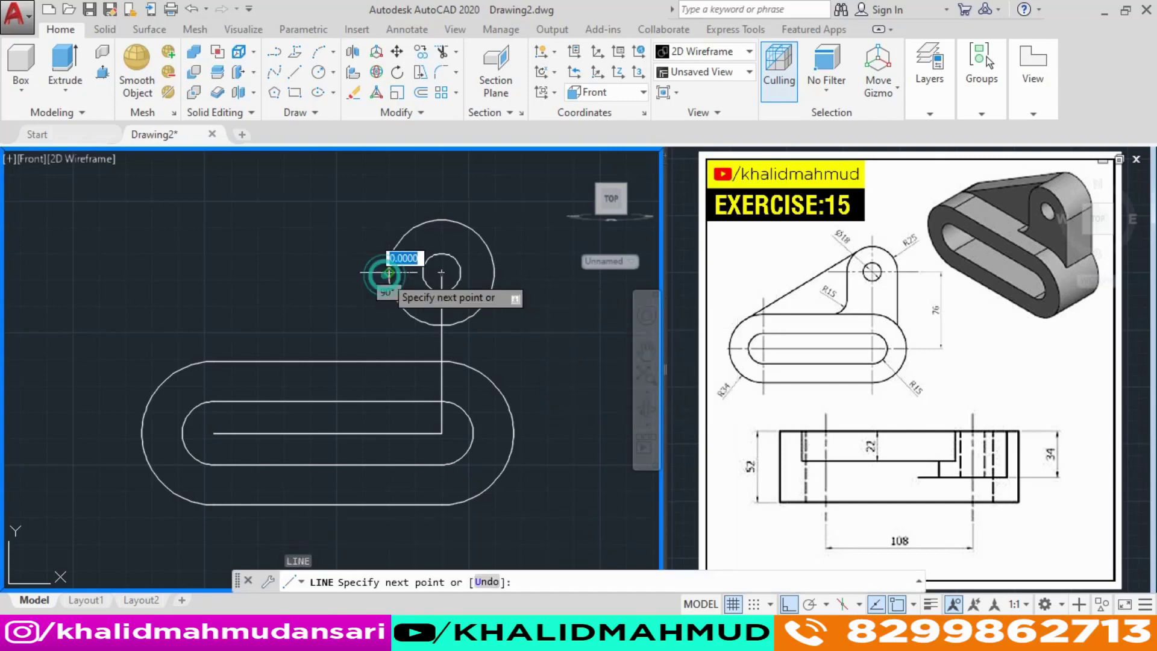
right_click(390, 330, "shift")
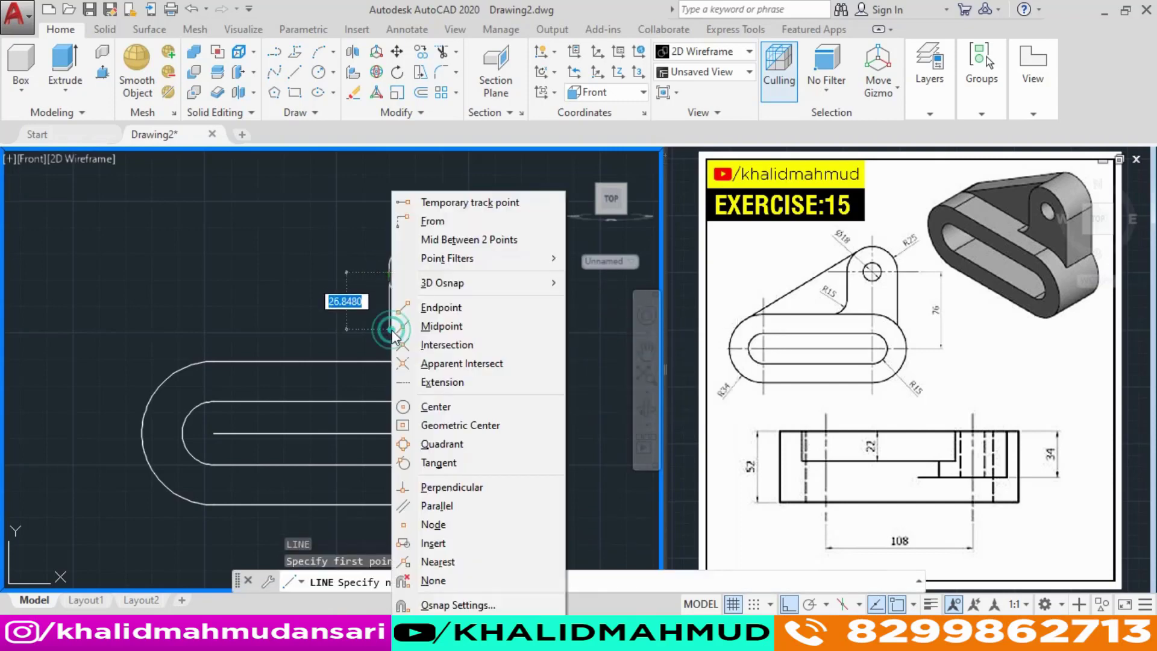
left_click(480, 496)
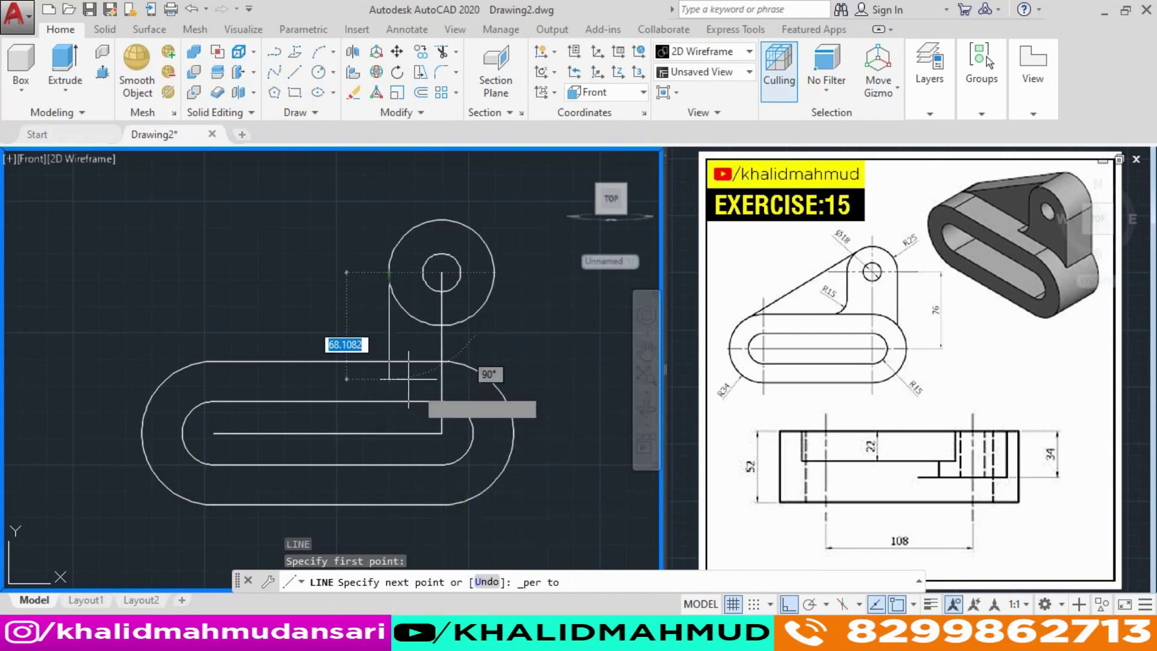
left_click(388, 363)
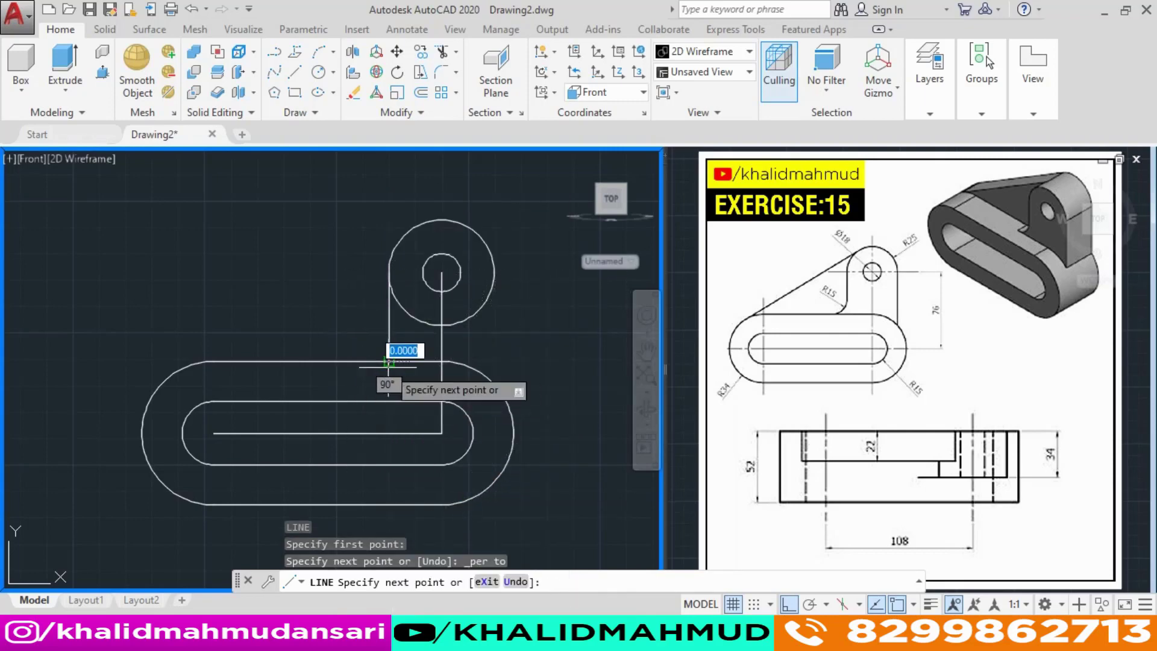
key("Return")
type("L")
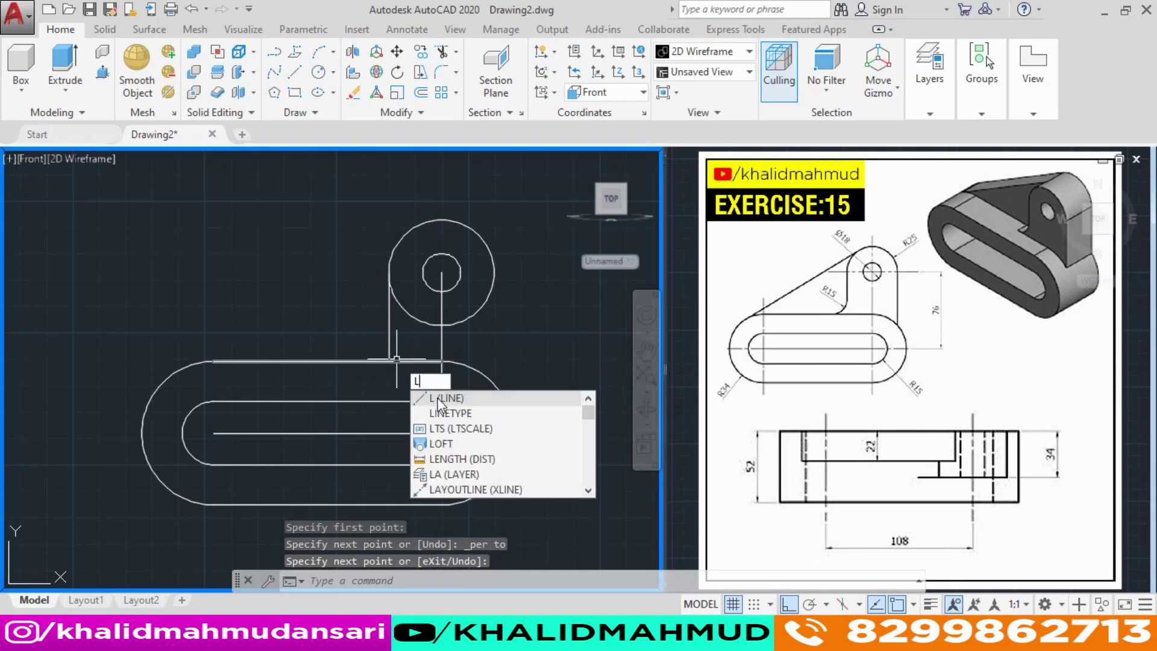
left_click(439, 399)
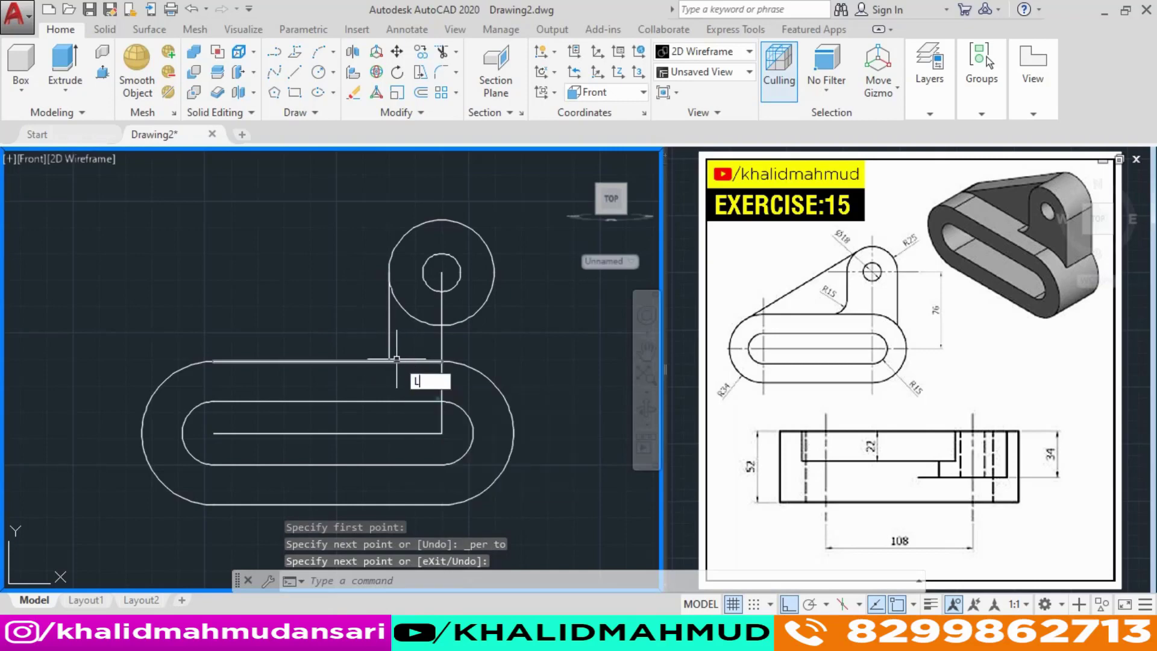
left_click(494, 273)
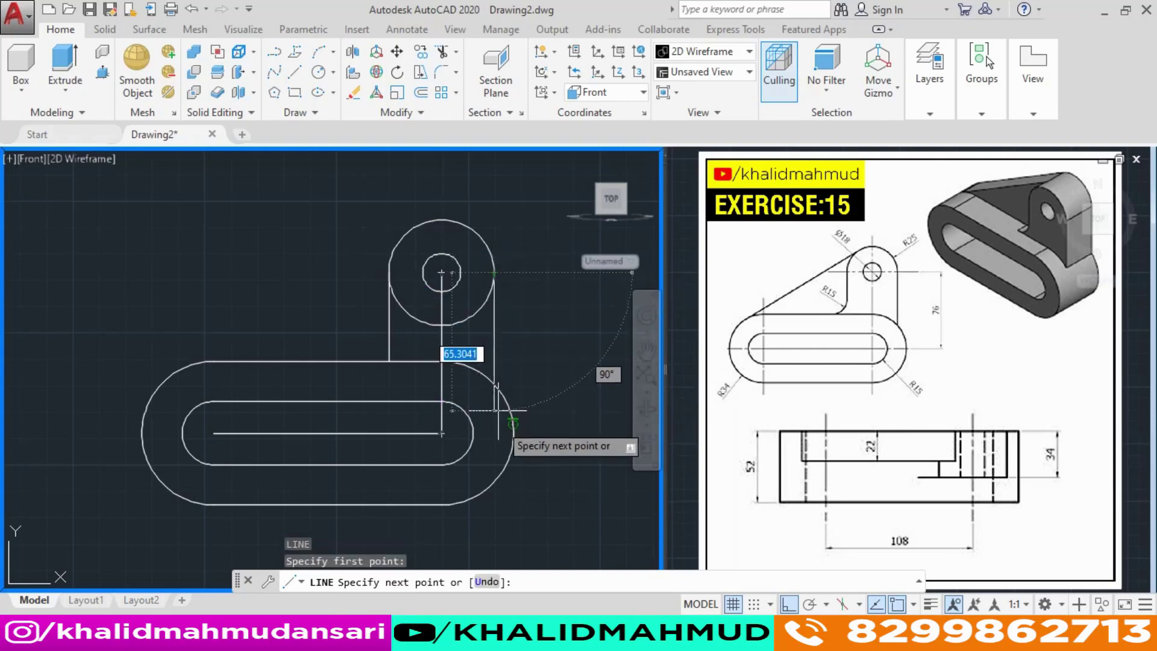
left_click(493, 432)
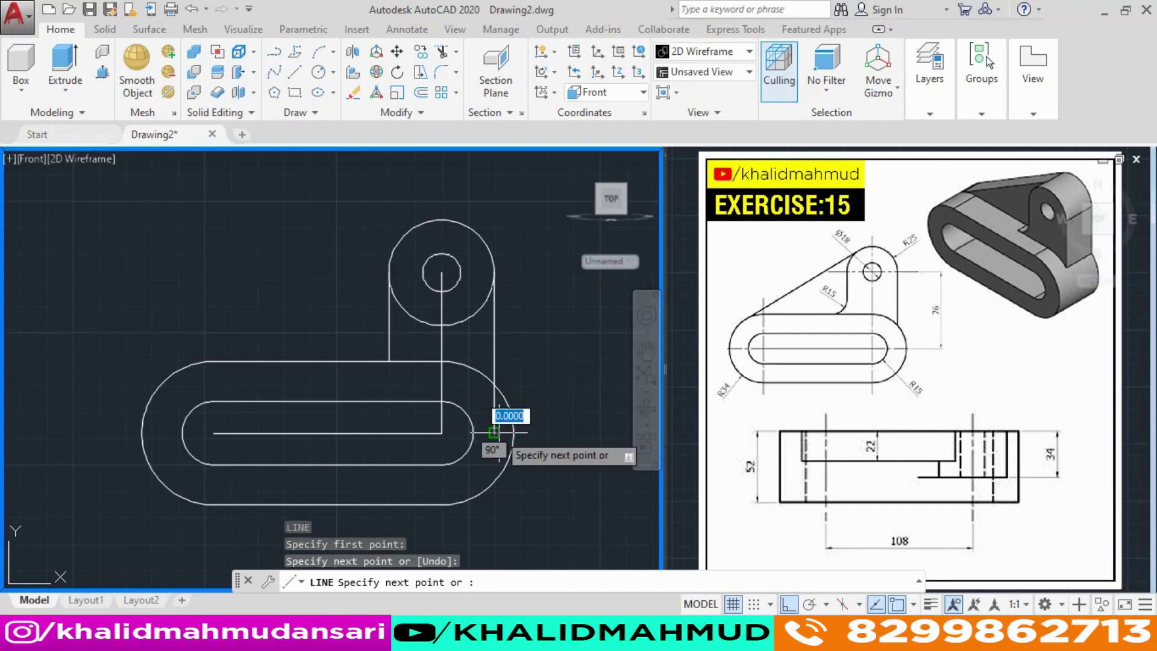
key("Escape")
key("Escape")
key("Escape")
key("Escape")
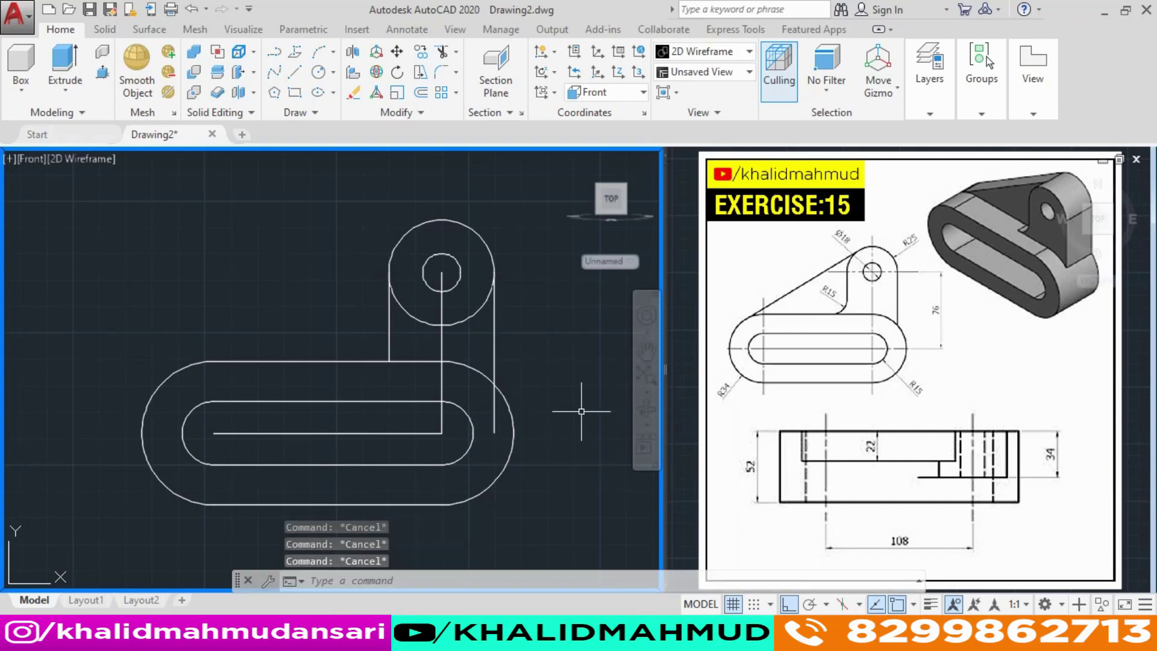
type("TR")
Trim the right vertical line back to the outer slot arc
key("Return")
key("Return")
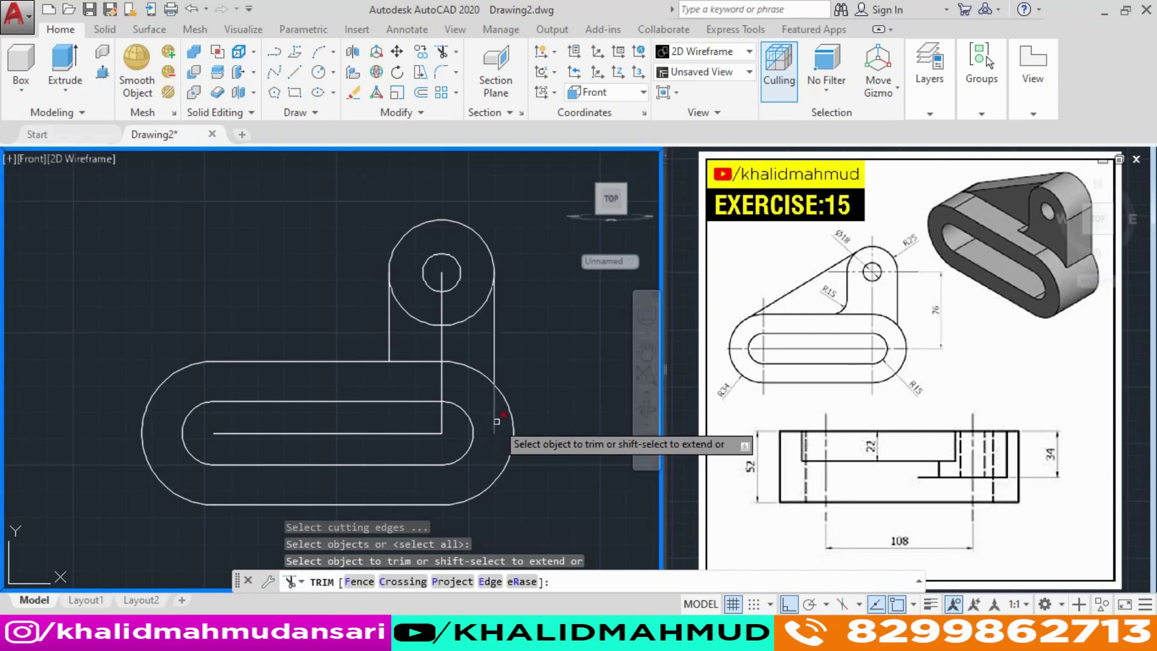
left_click(492, 421)
key("Escape")
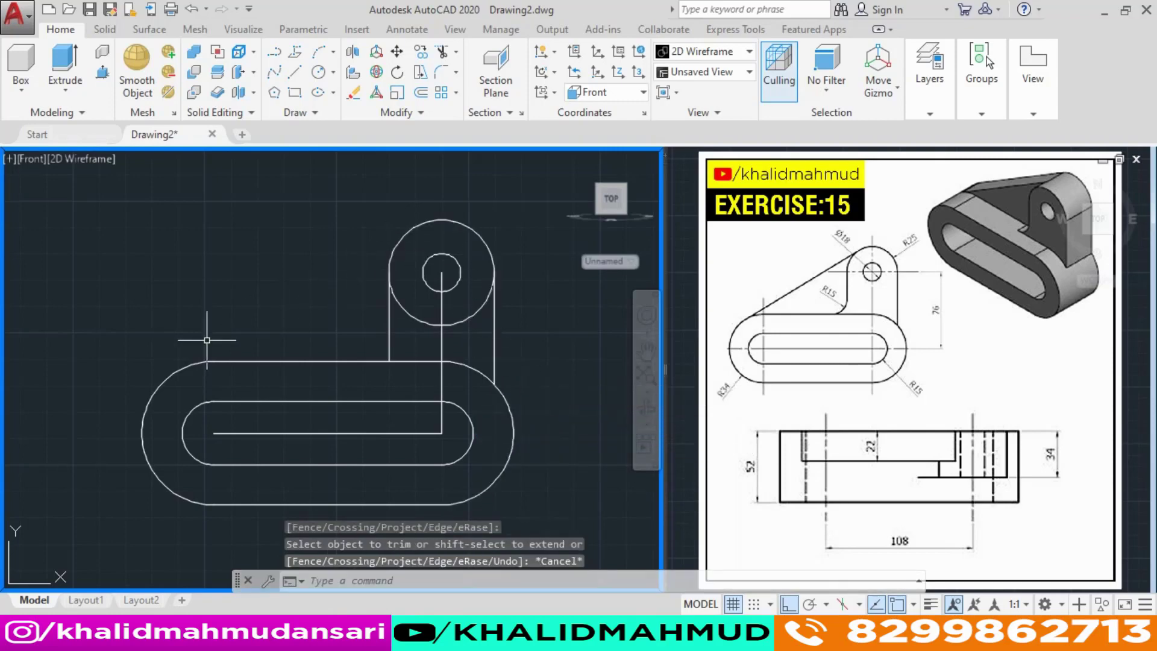
Draw a line tangent to the slot's left outer arc and the 25-radius lug circle
type("L")
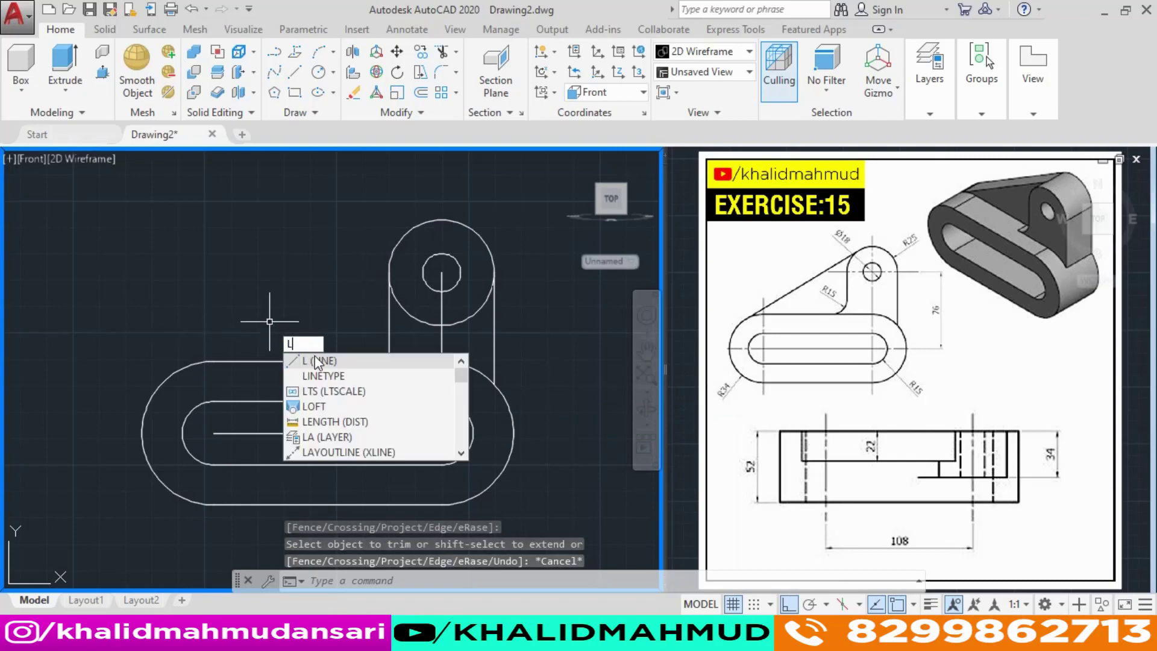
left_click(316, 361)
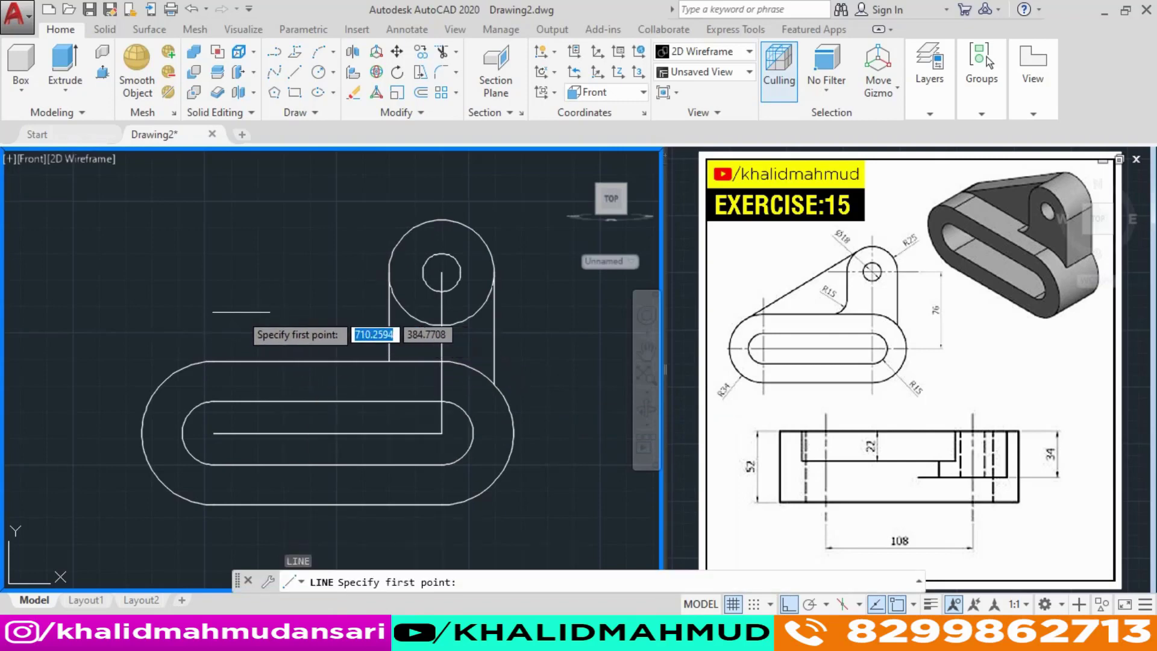
right_click(265, 291, "shift")
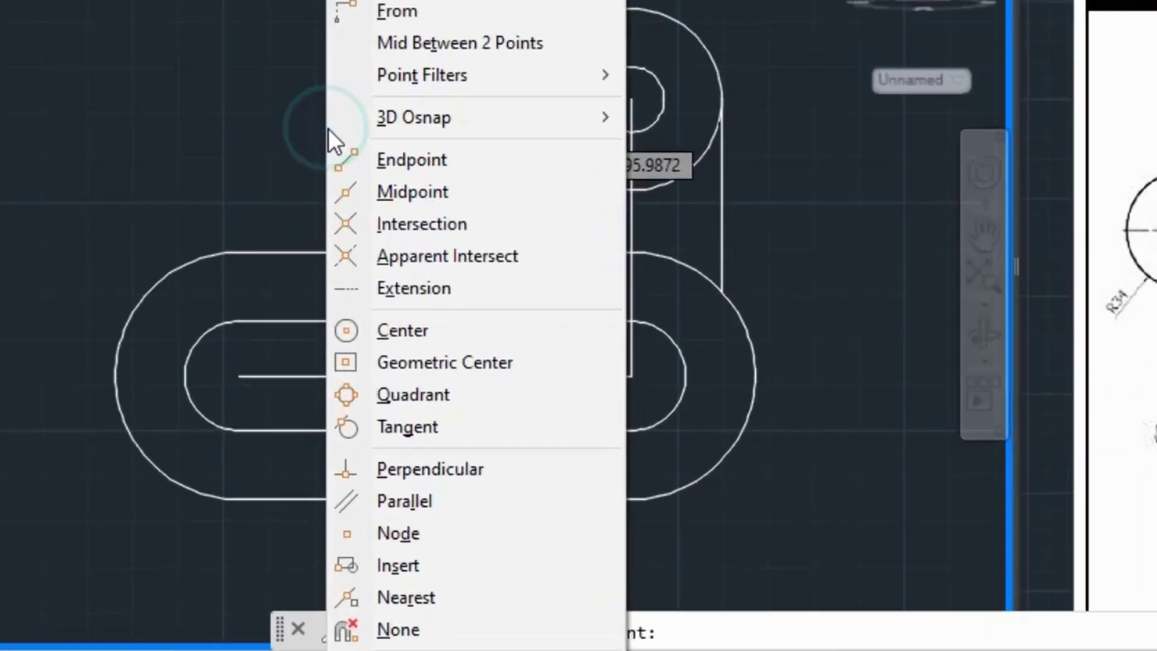
left_click(295, 366)
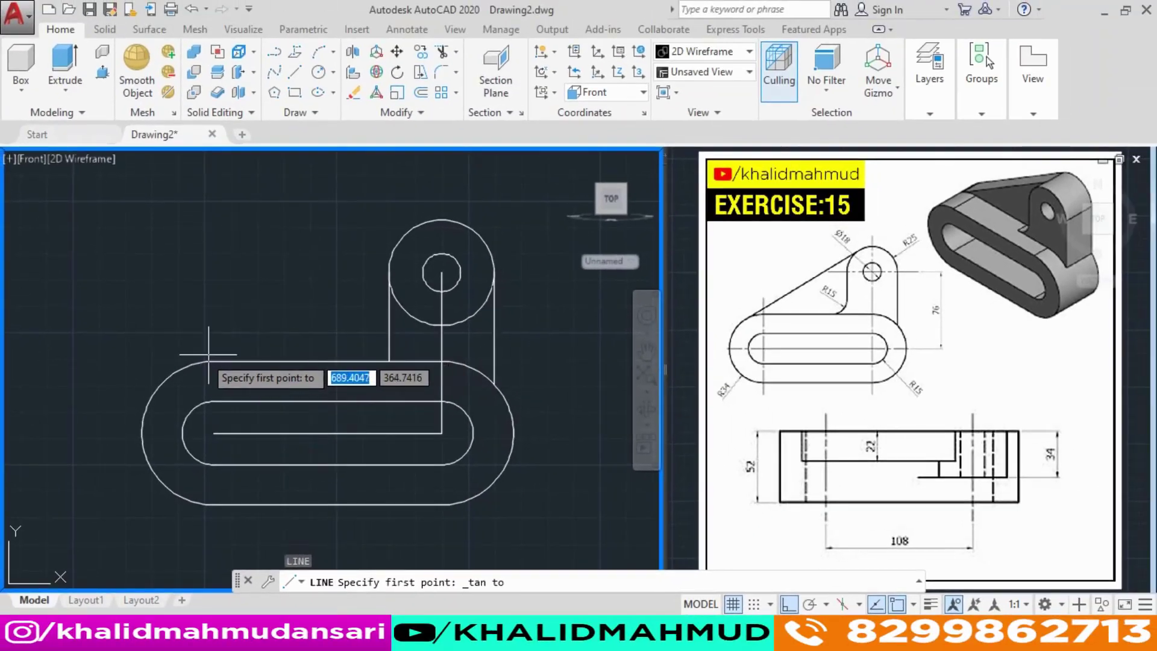
left_click(181, 361)
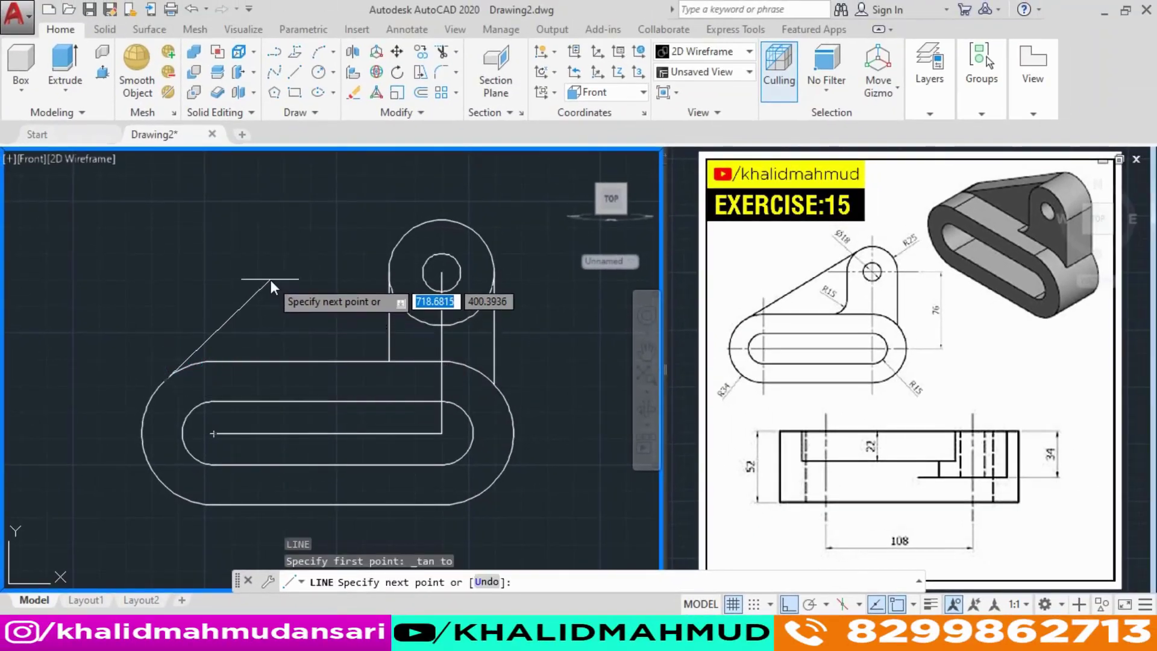
right_click(270, 280, "shift")
left_click(318, 462)
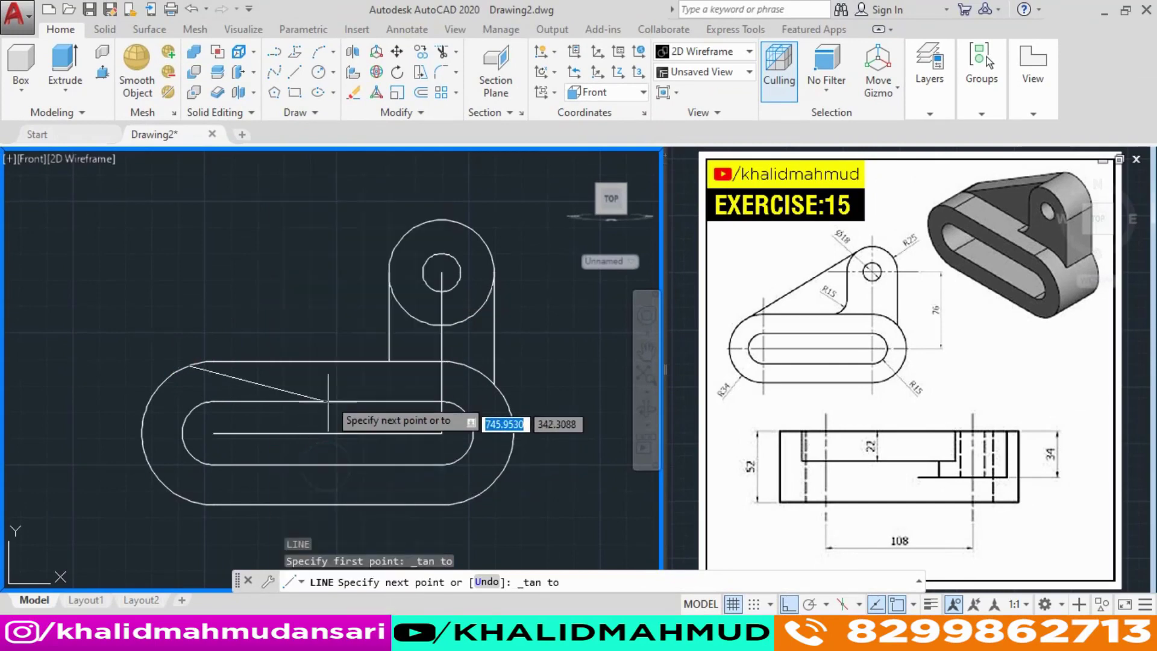
left_click(394, 240)
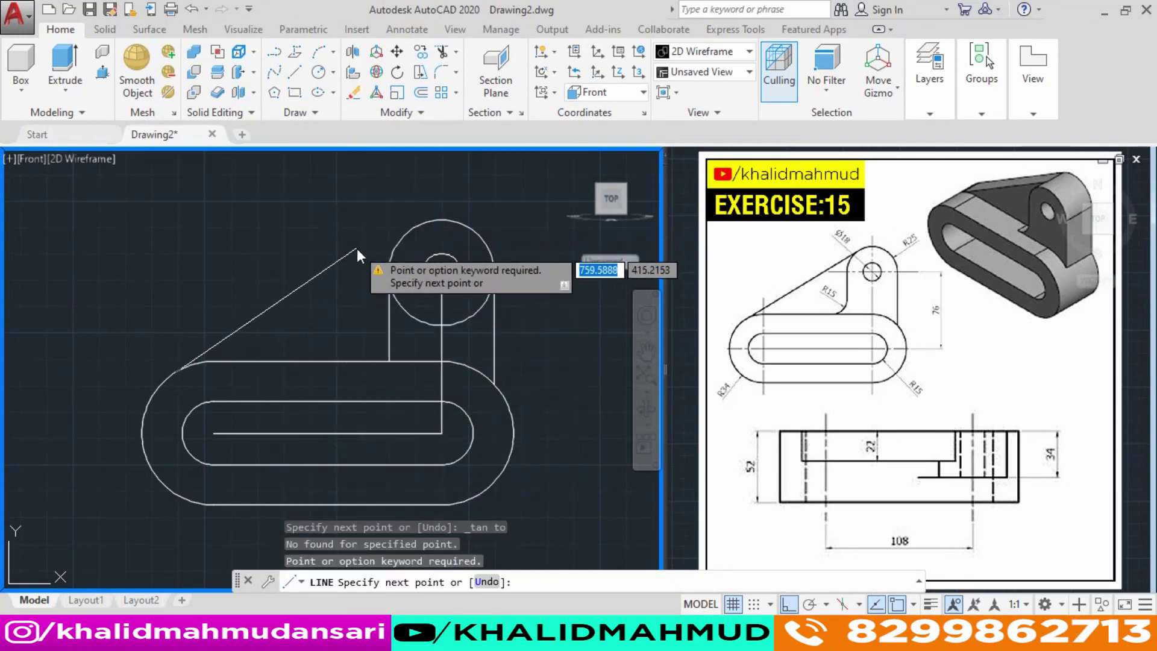
right_click(359, 251, "shift")
left_click(404, 462)
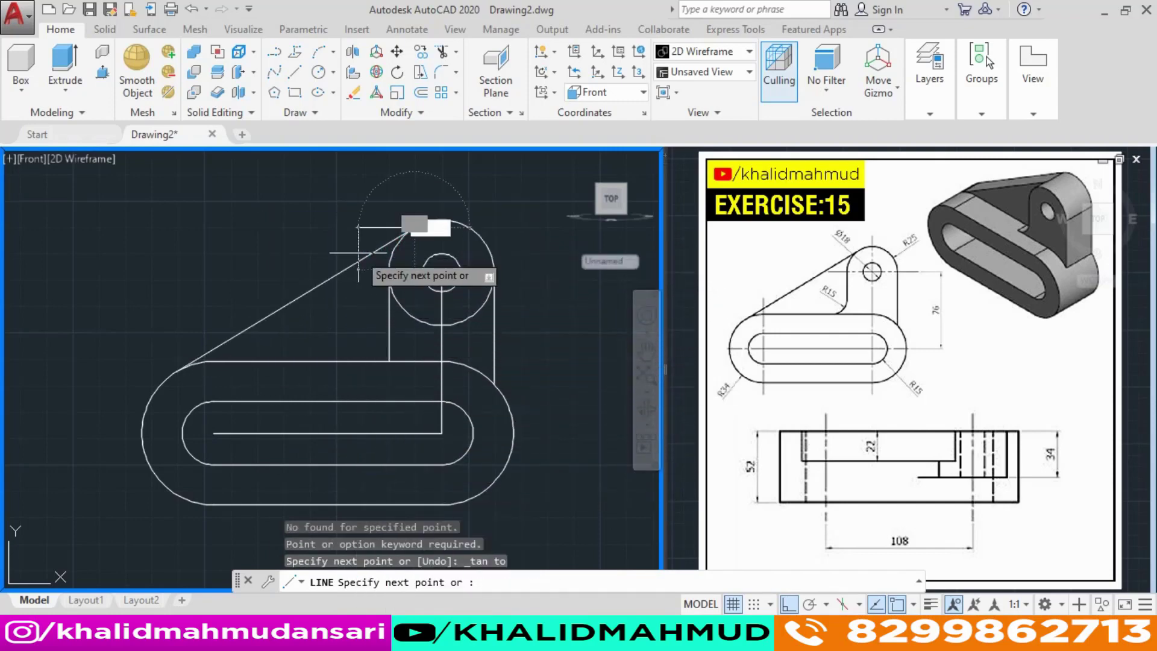
left_click(387, 252)
key("Return")
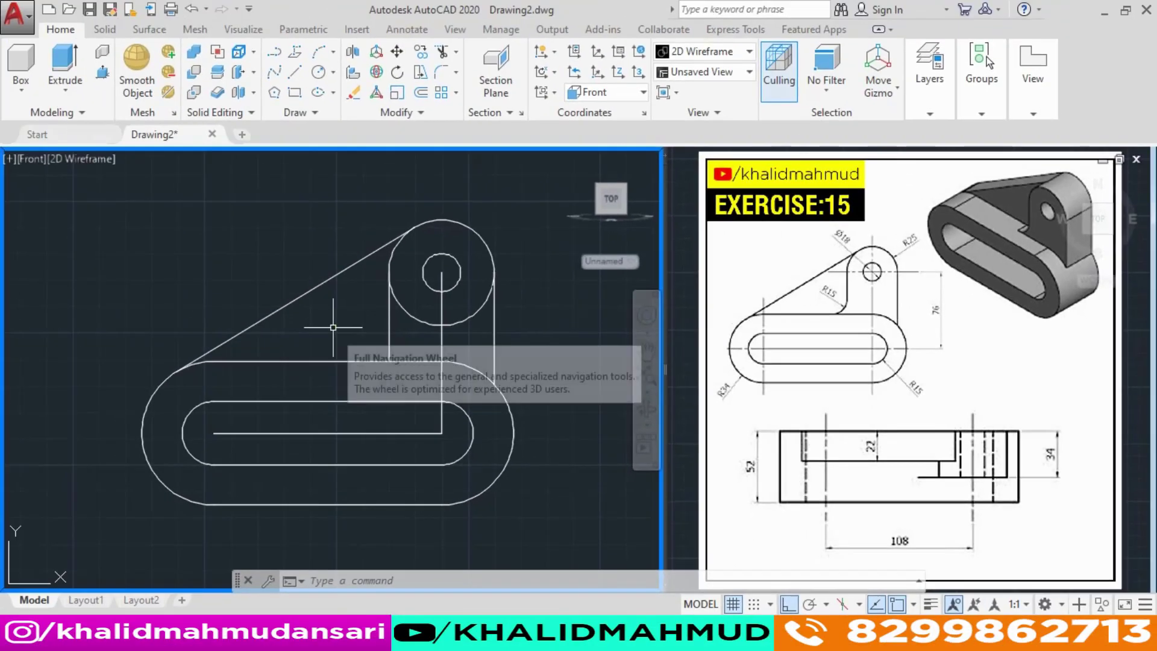
Draw a radius-15 tangent-tangent-radius circle touching the diagonal line and left vertical line
type("c")
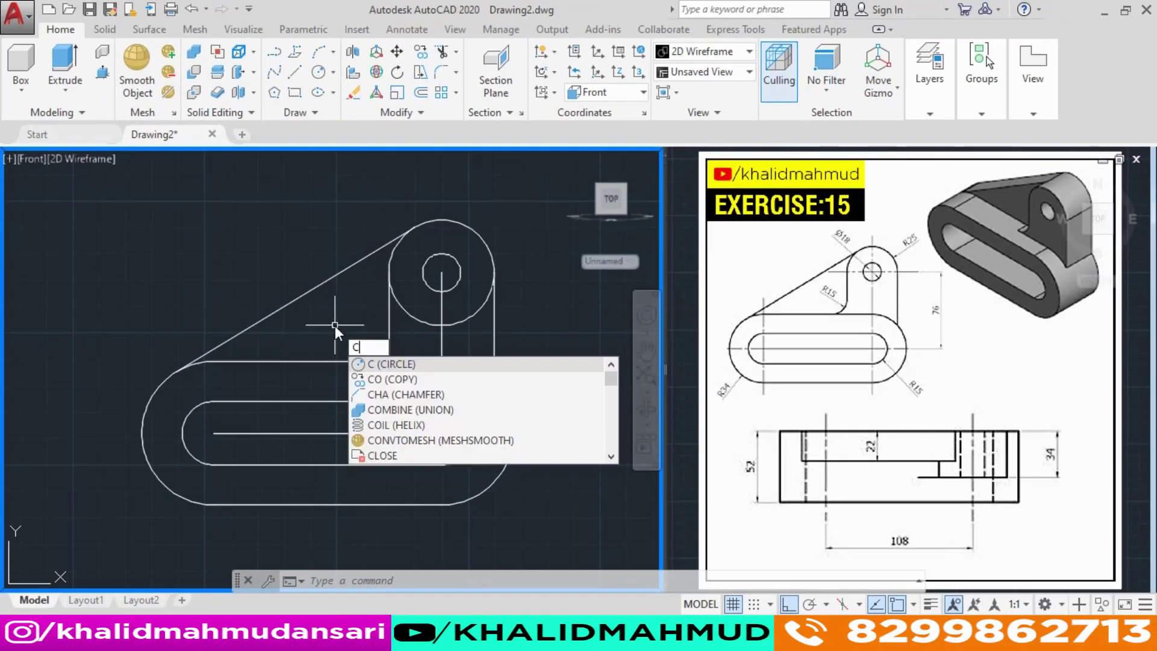
key("Return")
type("TTR")
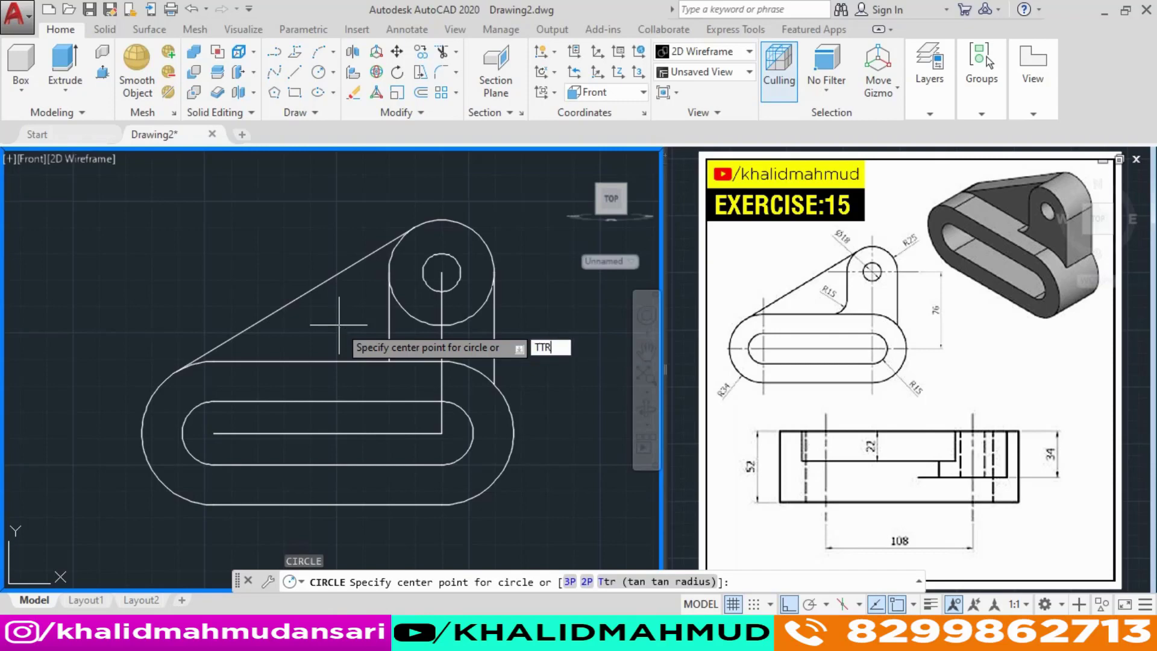
key("Return")
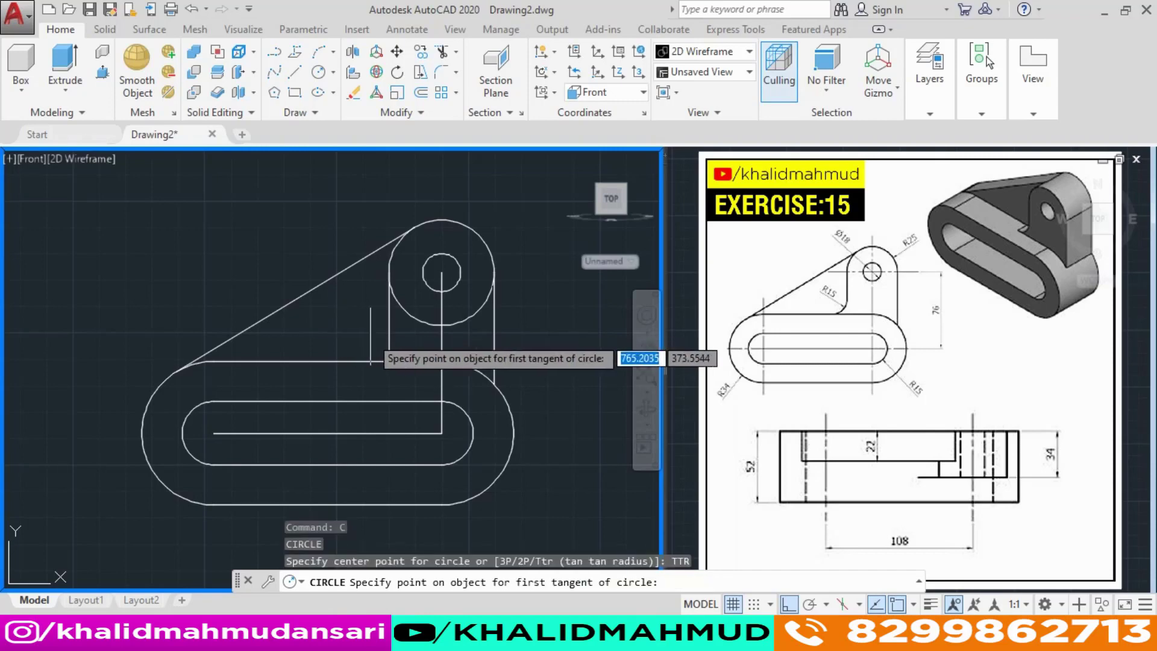
left_click(389, 330)
left_click(347, 360)
type("15")
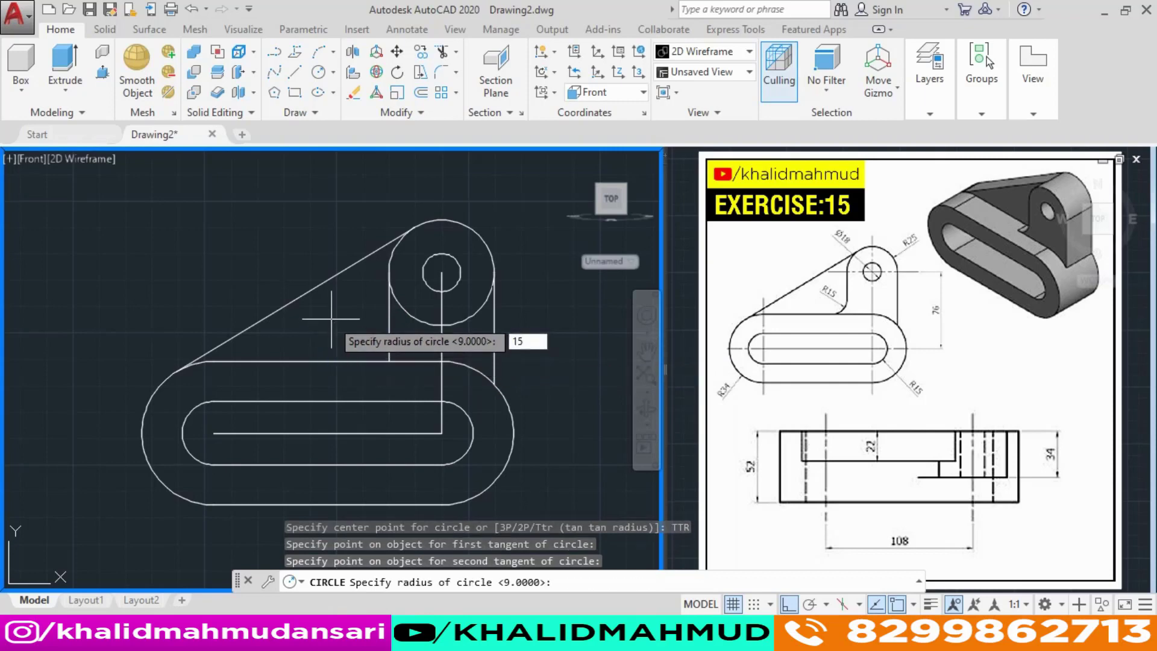
key("Return")
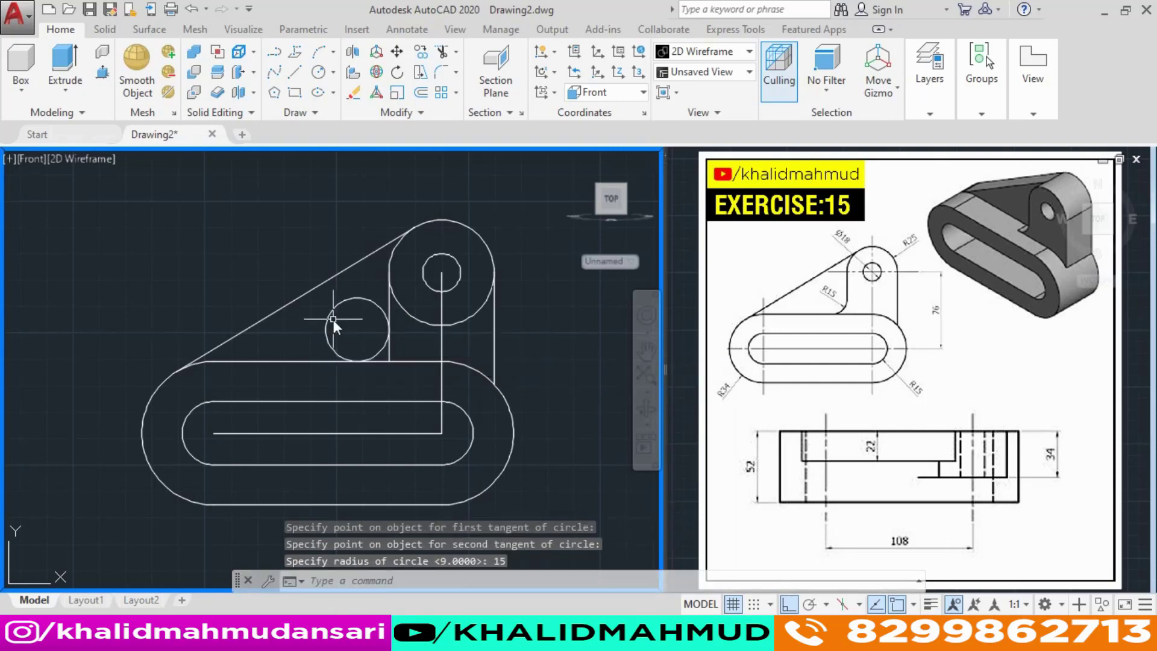
Trim the circle and leftover line stubs into an R15 fillet arc
type("tr")
key("Return")
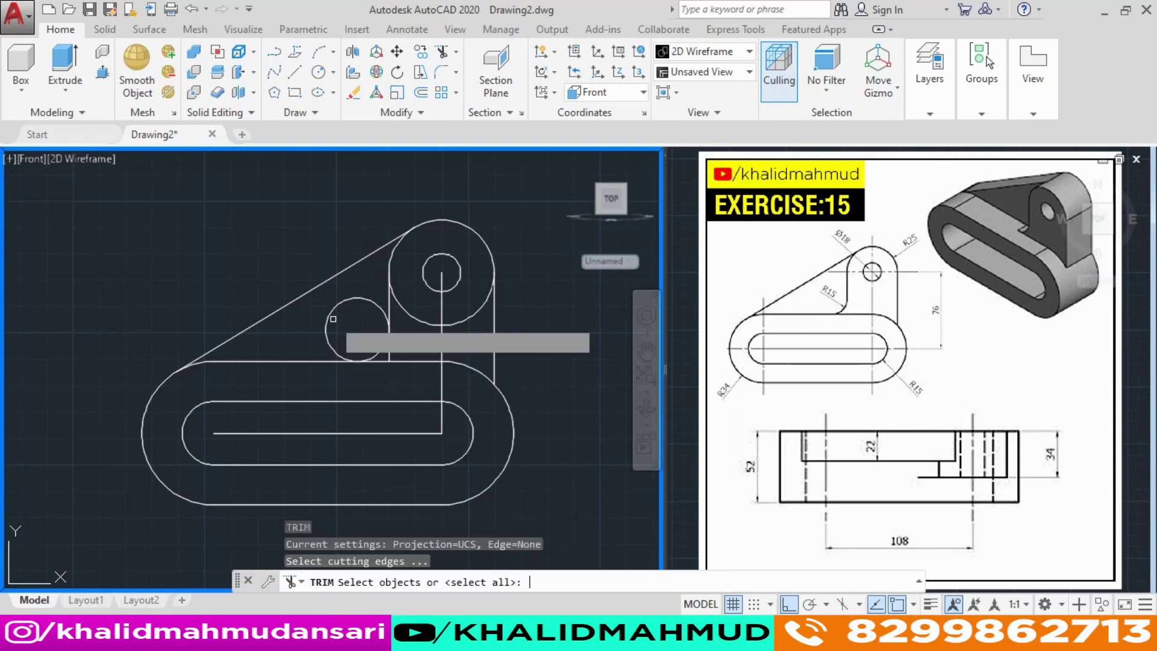
key("Return")
left_click(330, 320)
left_click(386, 336)
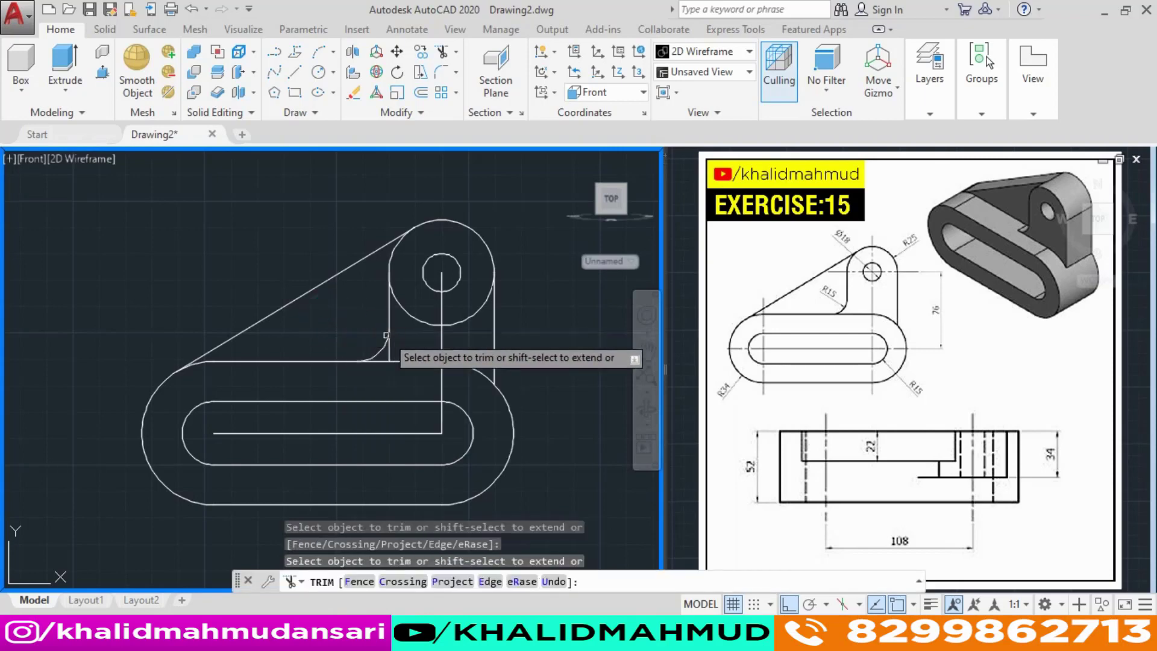
left_click(387, 347)
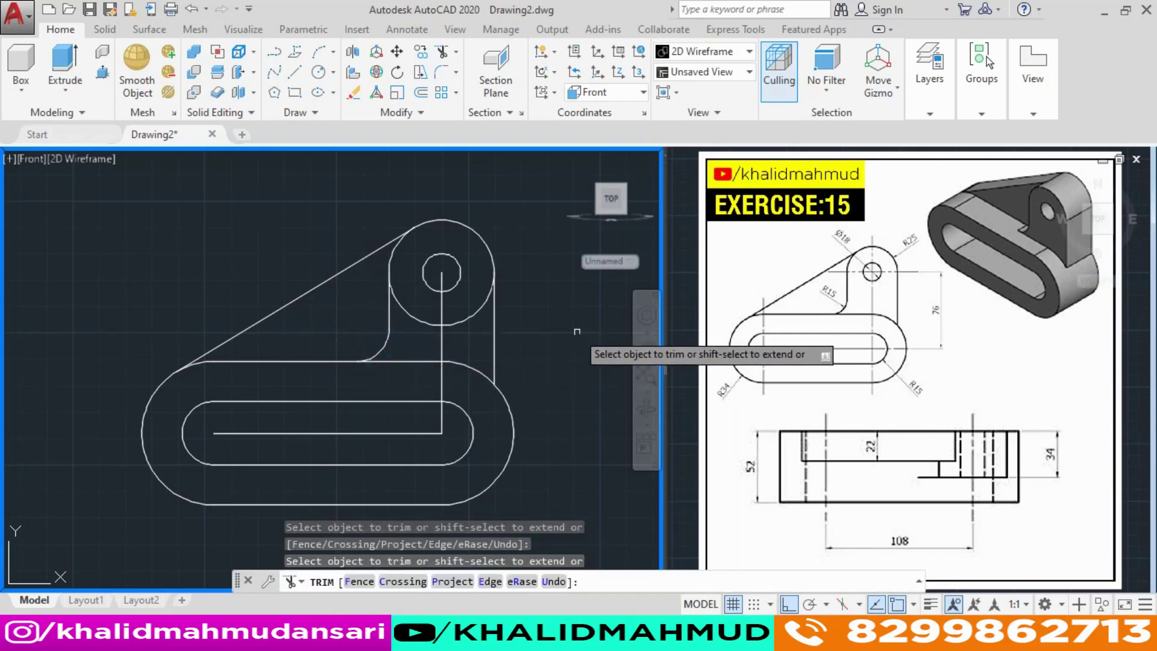
key("Escape")
Select the two construction centre lines inside the slot
left_click(458, 390)
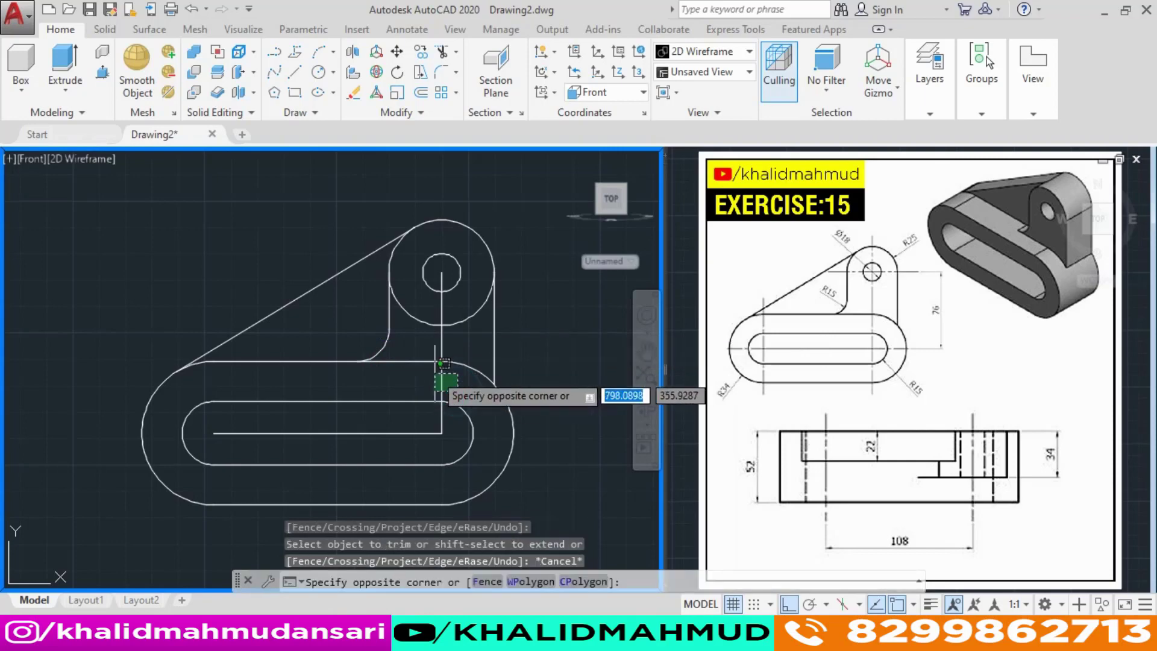
left_click(425, 375)
left_click(410, 422)
left_click(383, 439)
type("E")
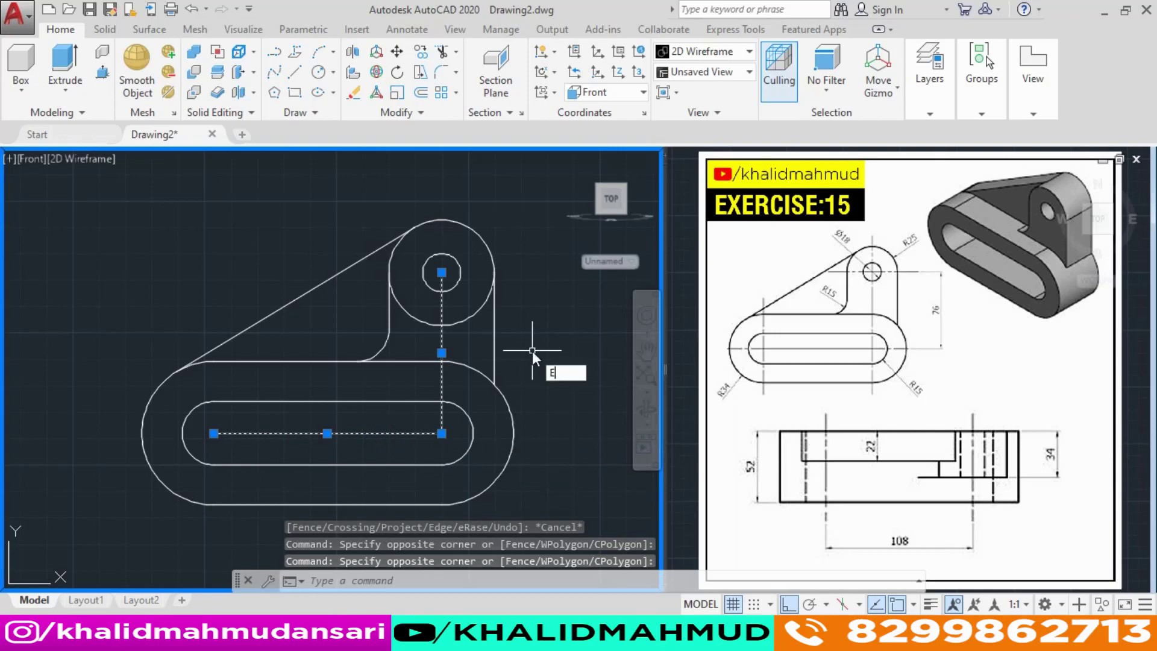
Erase the two centre lines and orbit the profile into a tilted 3D view
key("Return")
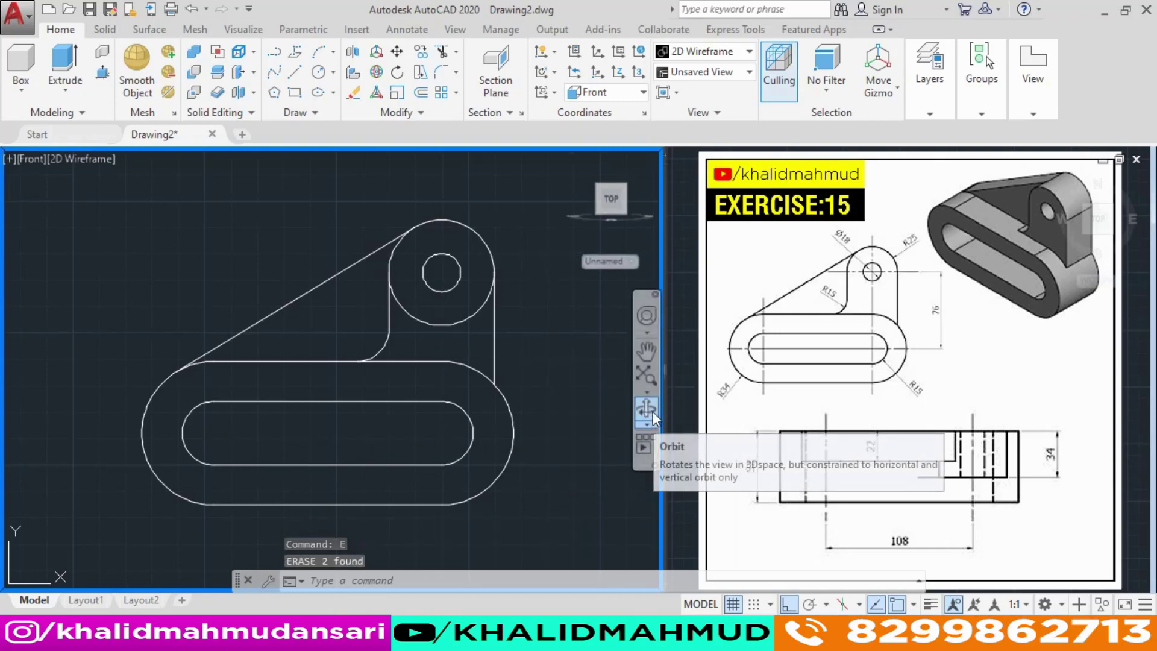
mouse_move(512, 413)
middle_mouse_down("shift")
mouse_move(517, 399)
mouse_move(540, 405)
mouse_move(569, 440)
mouse_move(599, 439)
mouse_move(537, 407)
middle_mouse_up("shift")
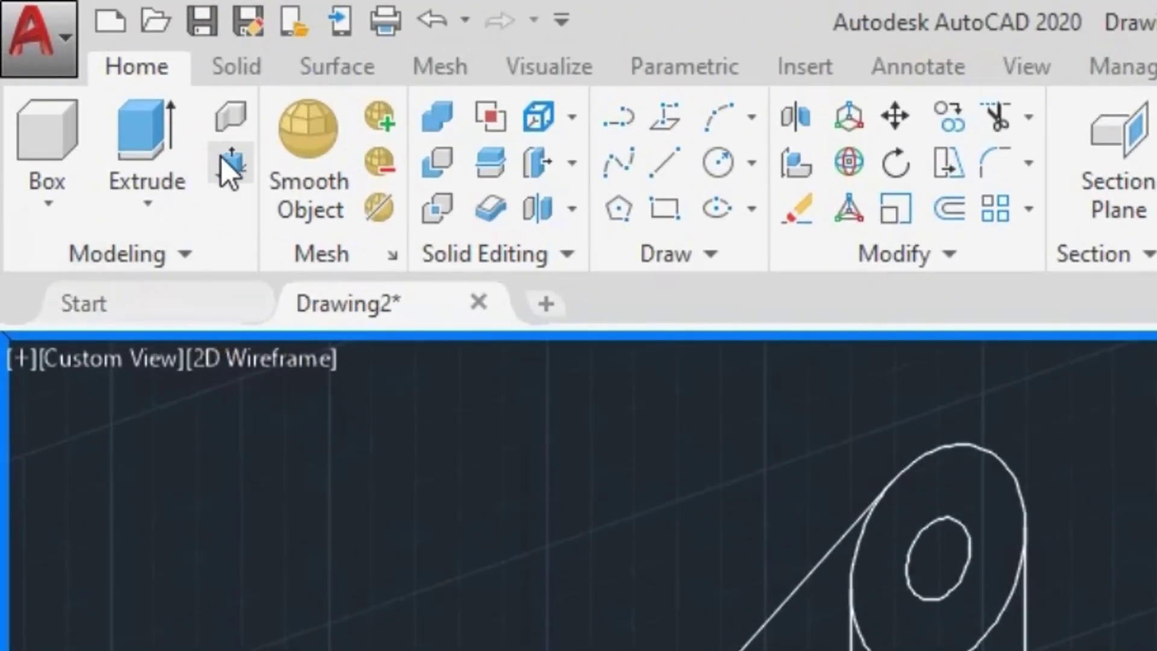
Presspull the slotted base ring up to a height of 52
left_click(102, 75)
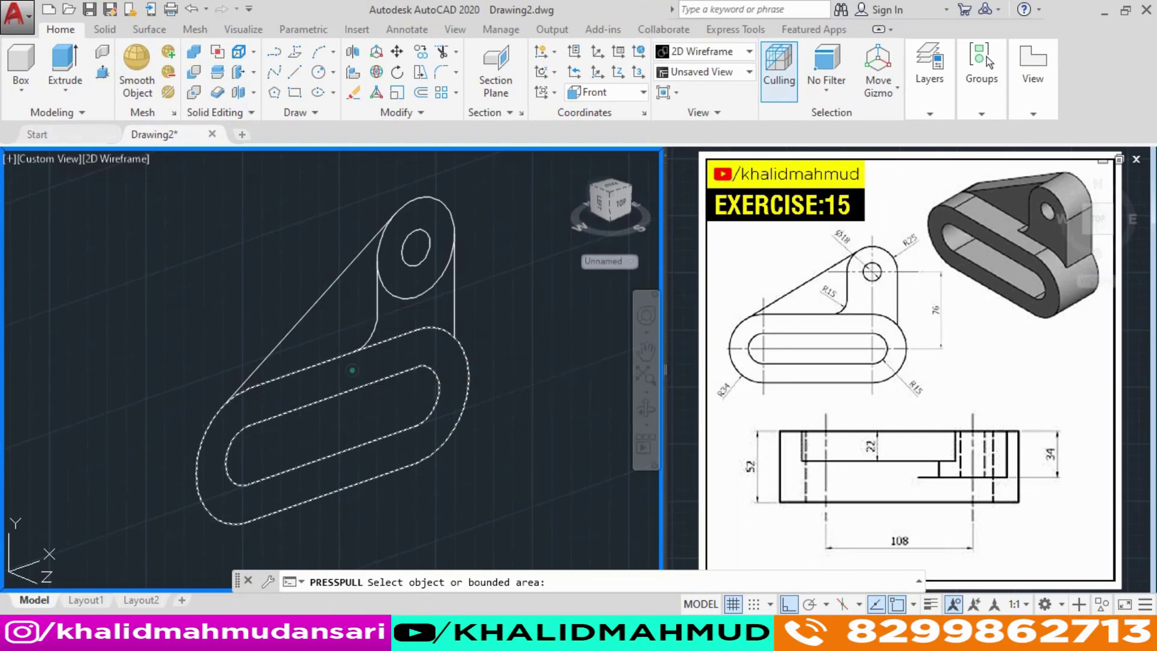
left_click(376, 378)
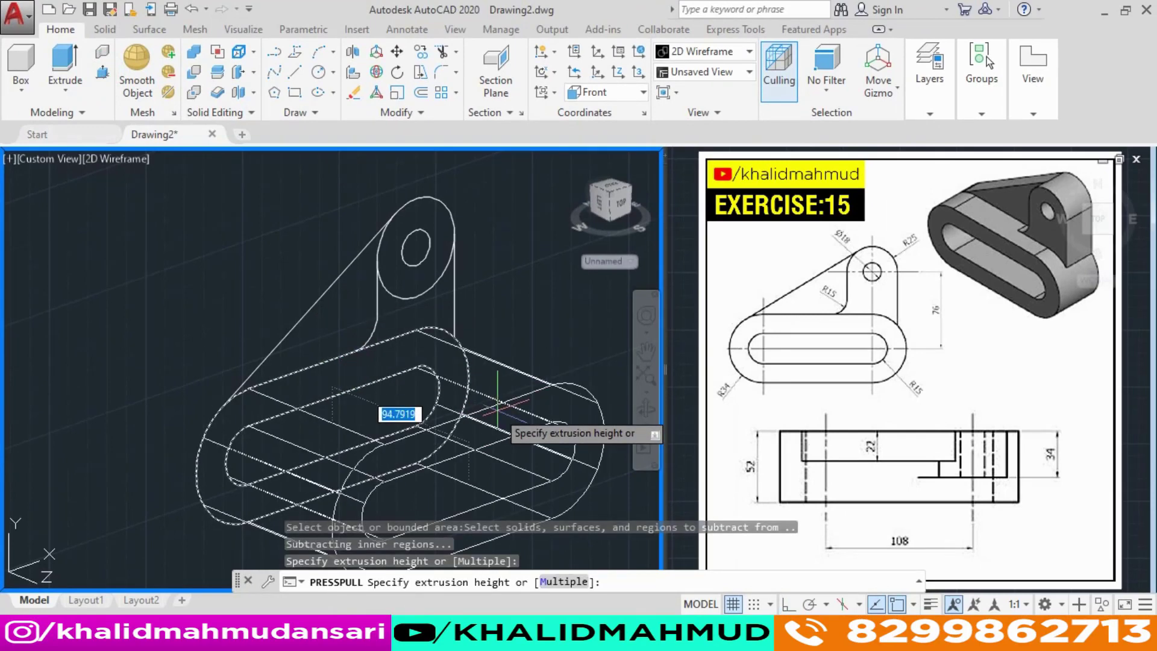
type("2")
key("Return")
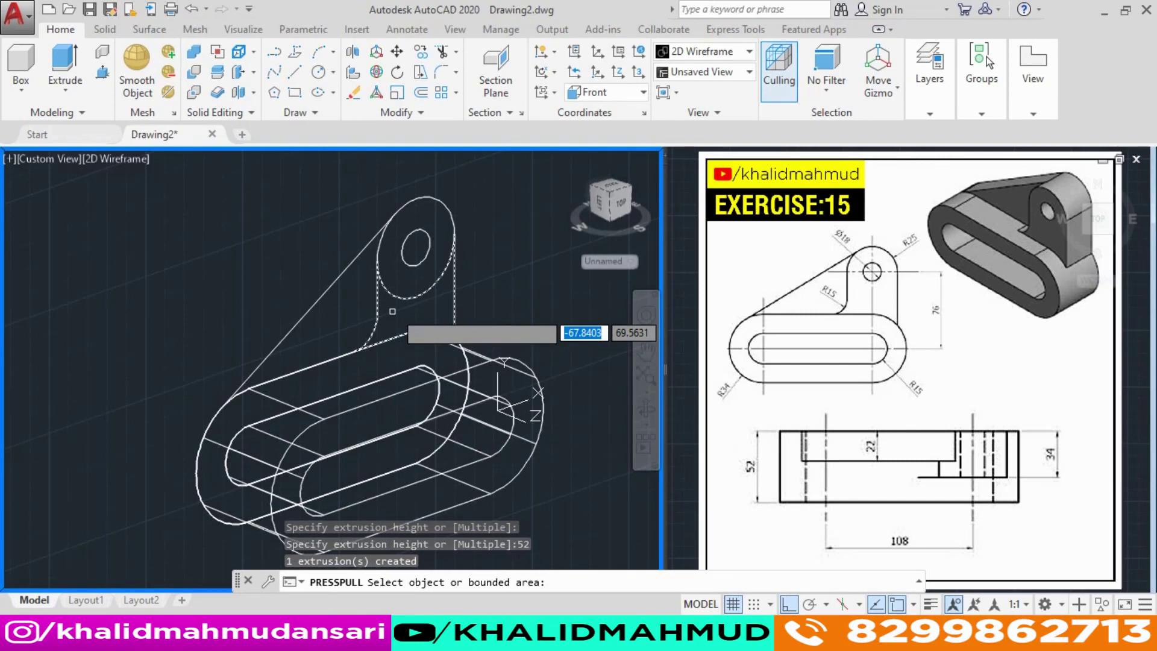
key("Return")
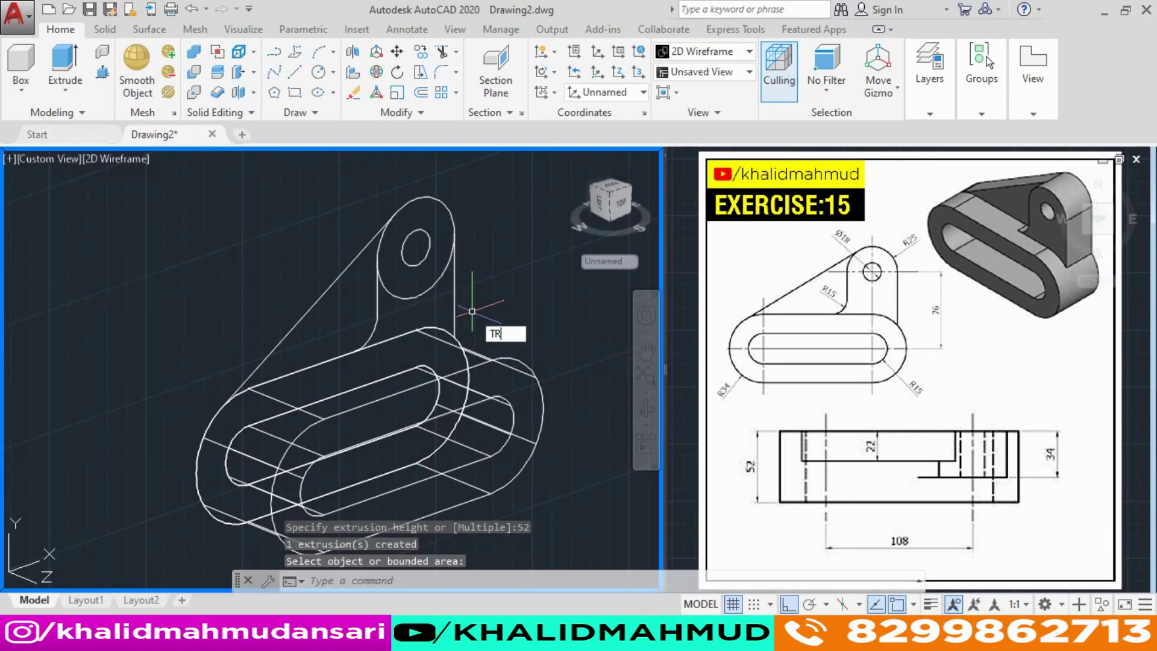
Presspull the lug area with its hole to 34 thick
type("tr")
key("Return")
key("Return")
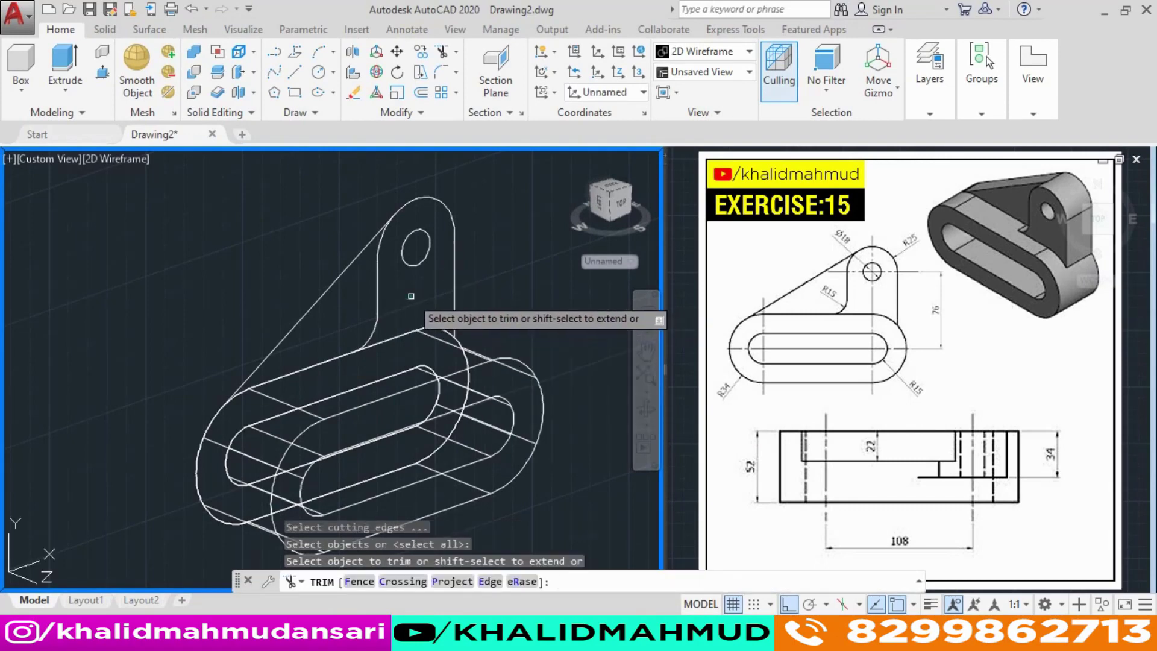
key("Escape")
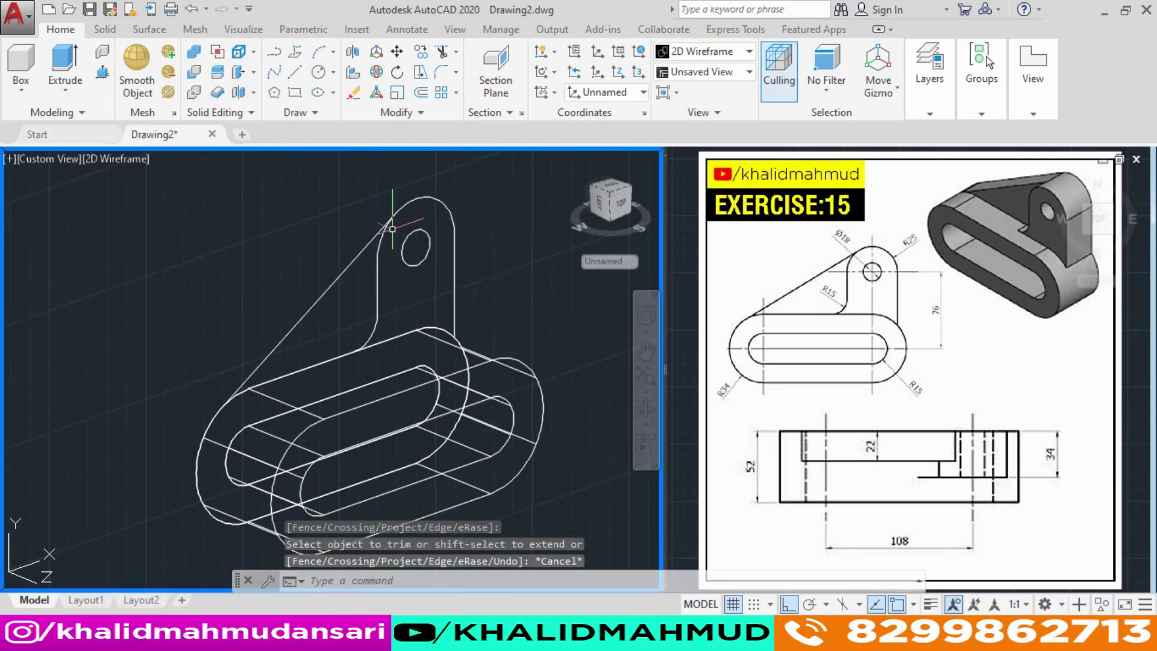
left_click(102, 74)
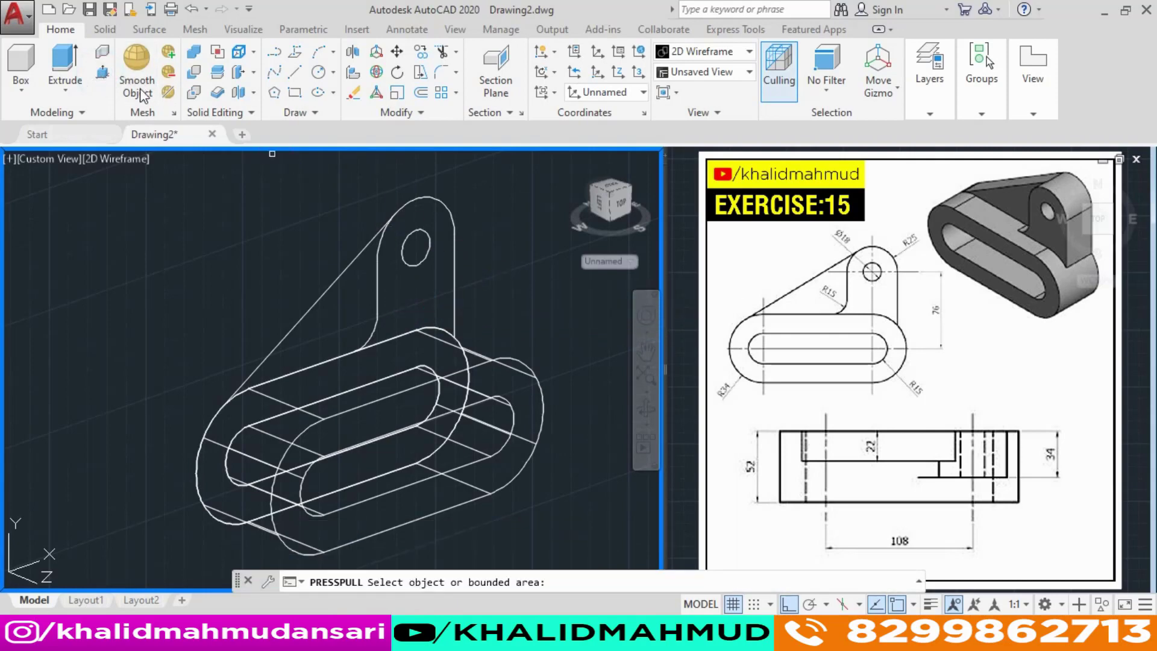
left_click(416, 287)
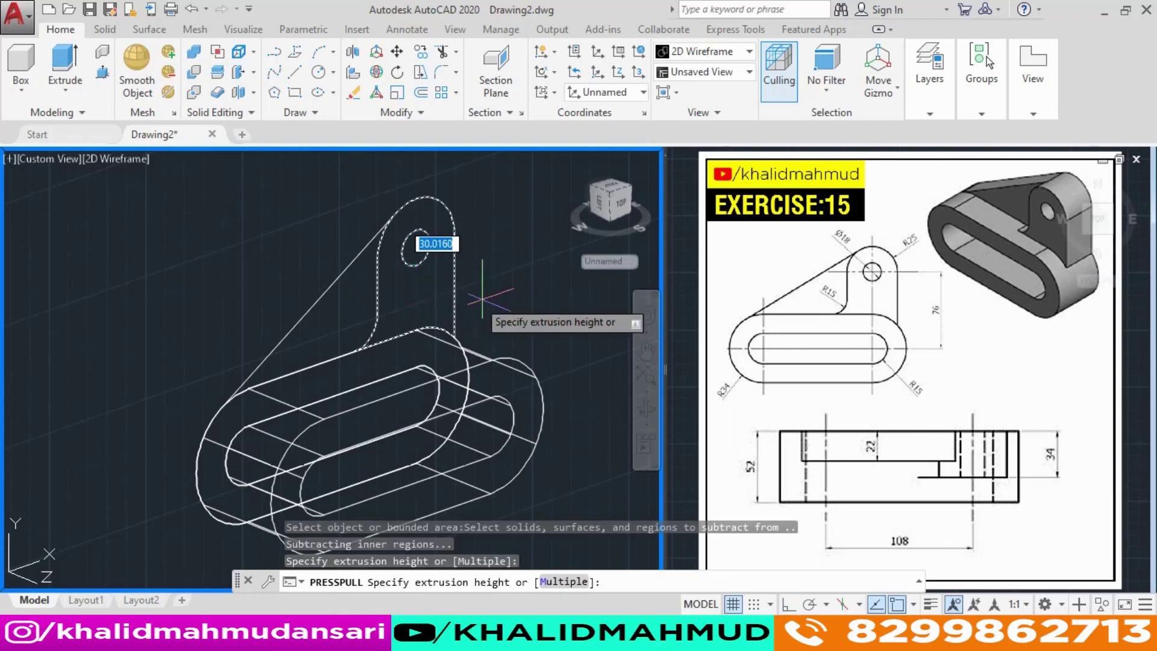
type("3")
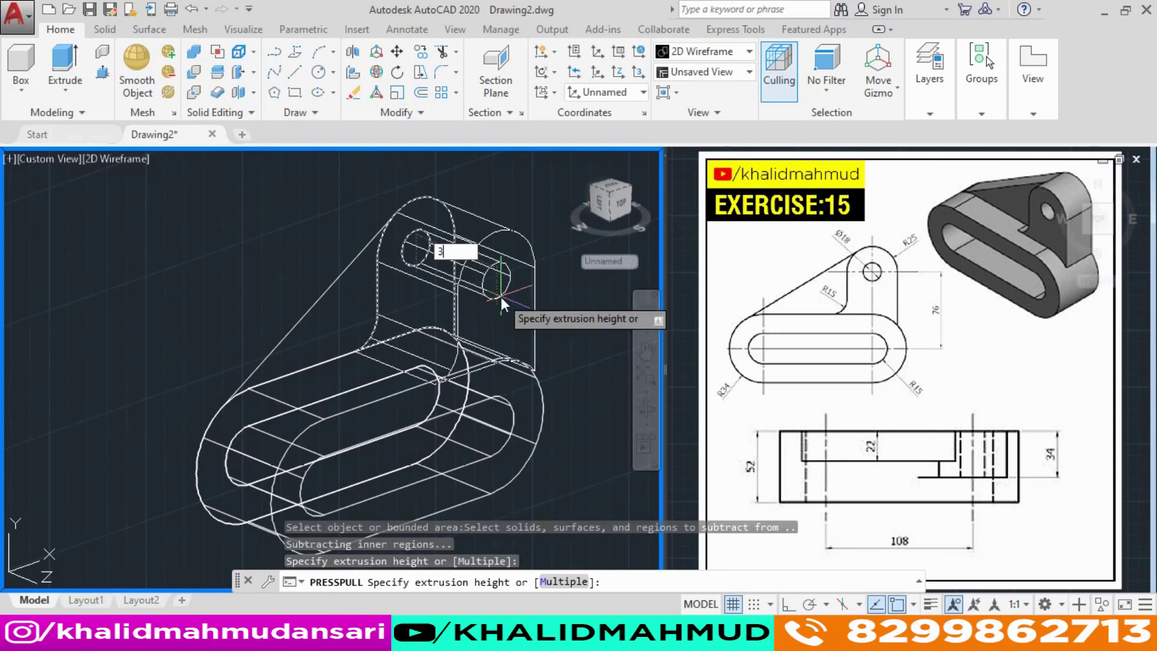
type("4")
key("Return")
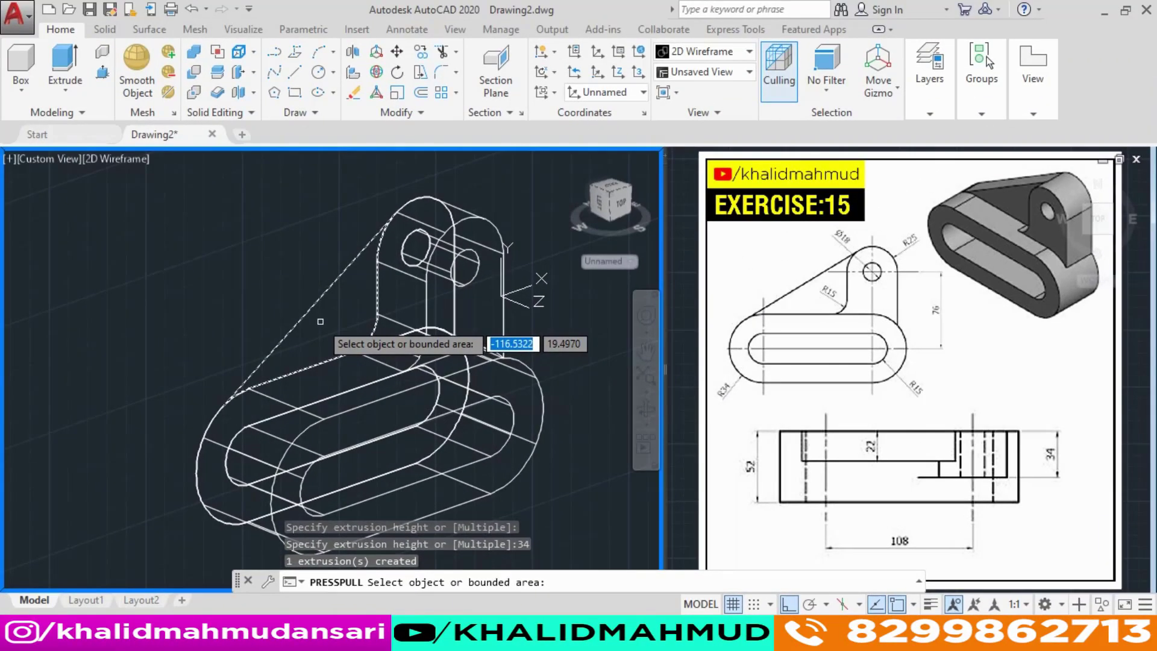
Presspull the sloping web area to 22 thick
left_click(321, 321)
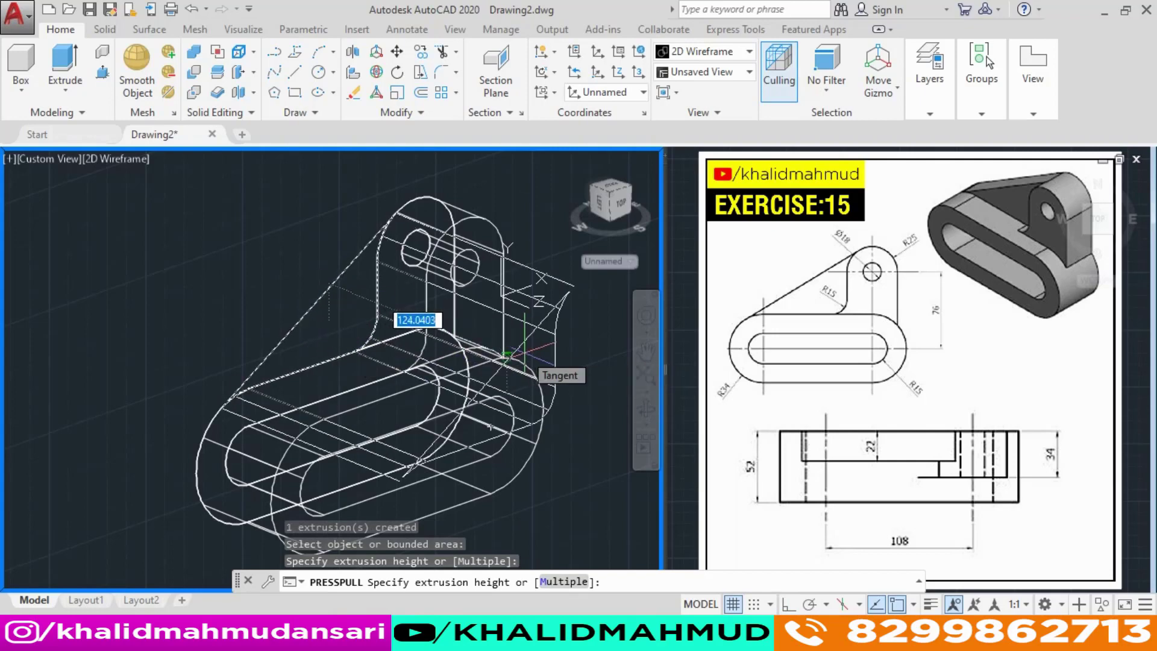
type("22")
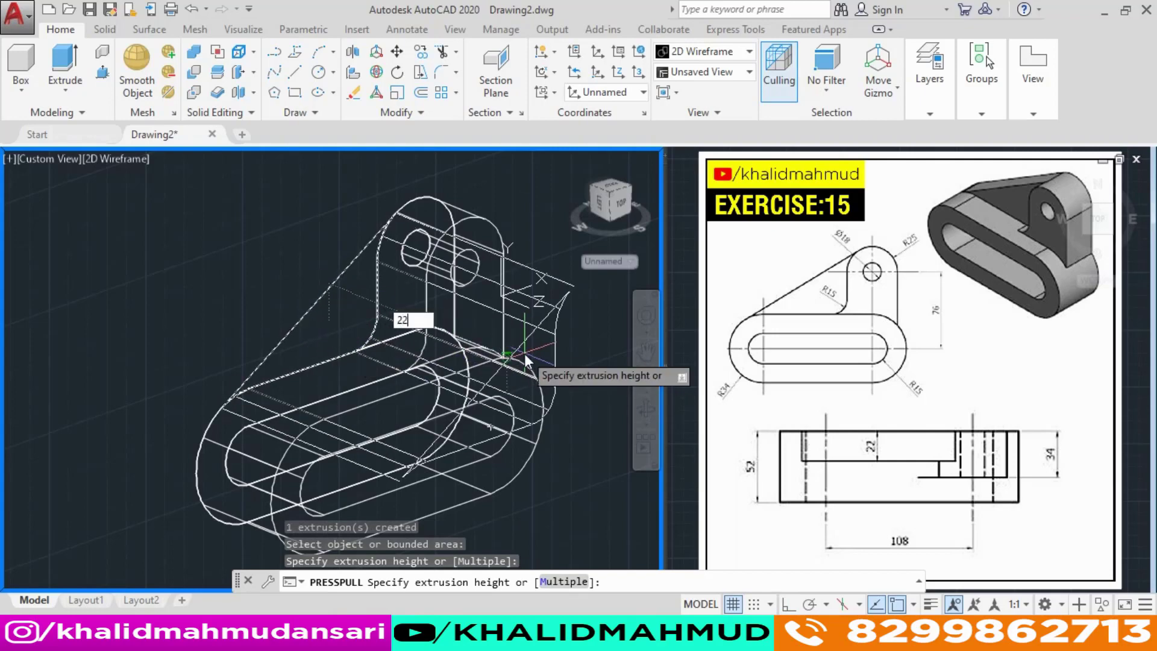
key("Return")
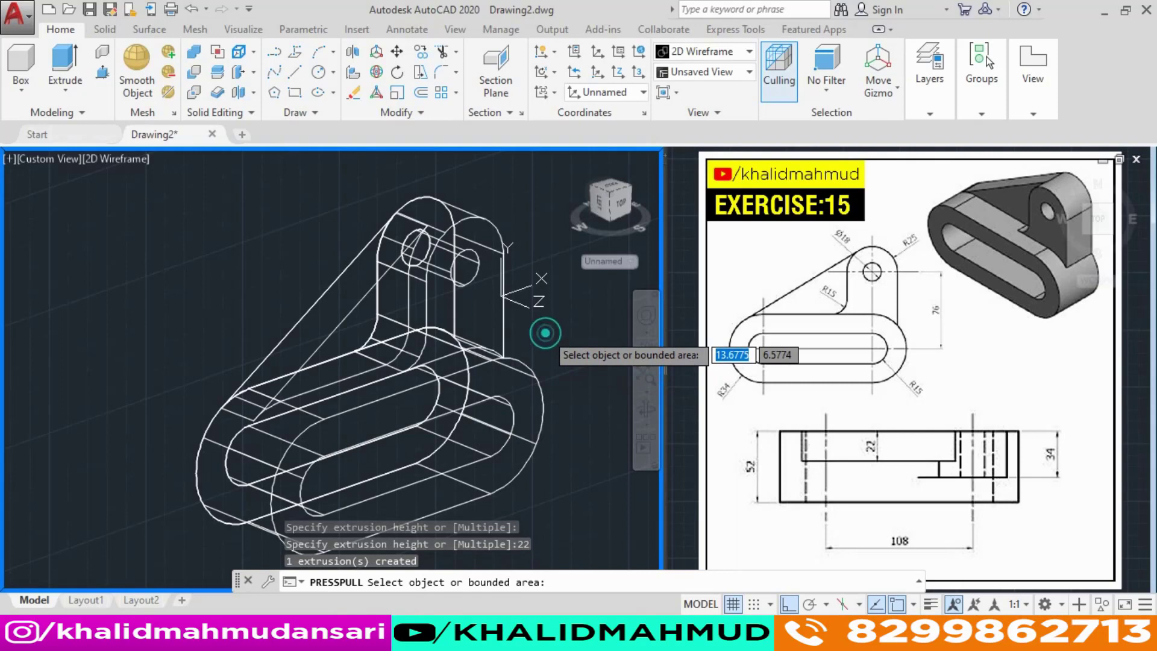
key("Return")
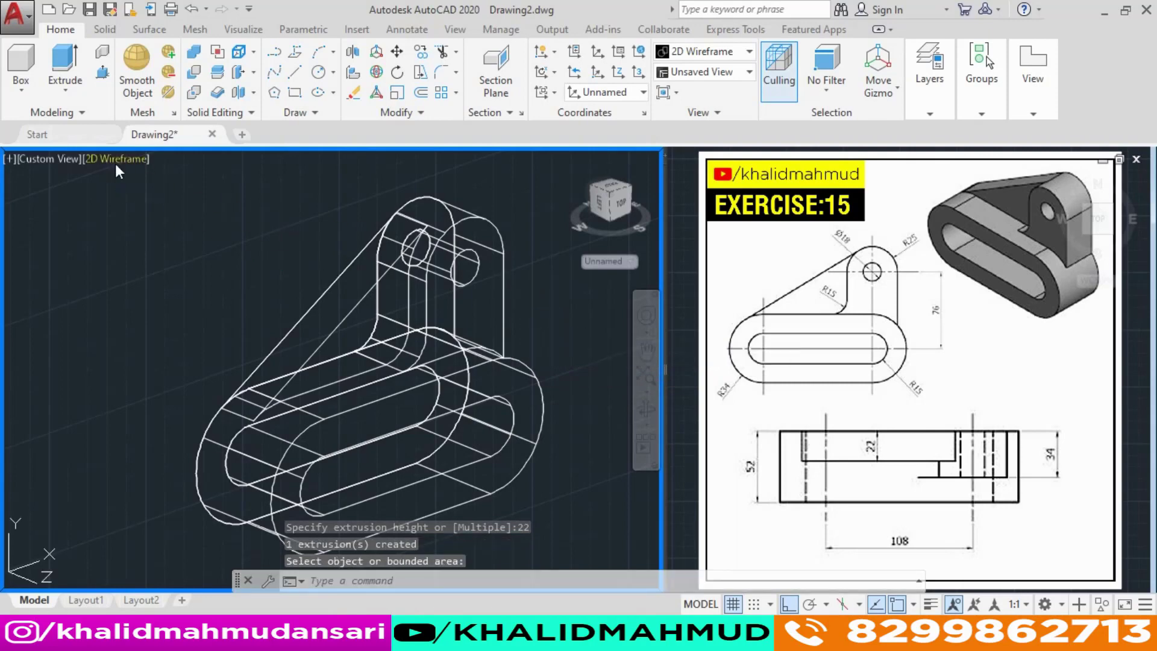
Switch the viewport visual style from 2D Wireframe to Shaded with edges
left_click(115, 162)
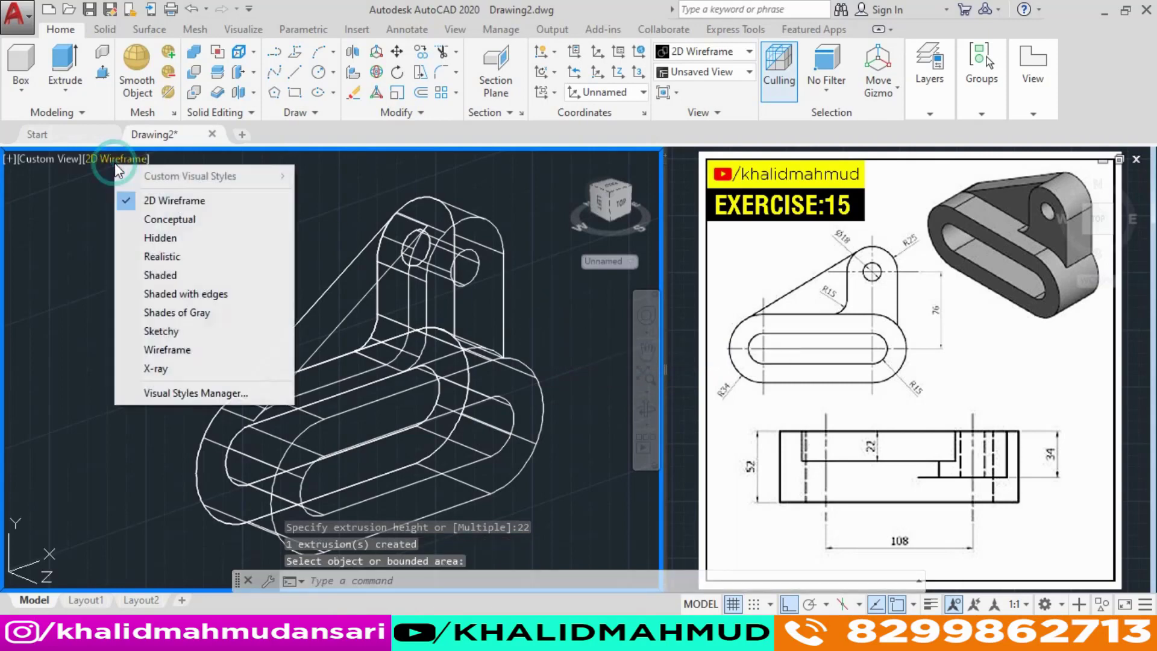
left_click(211, 295)
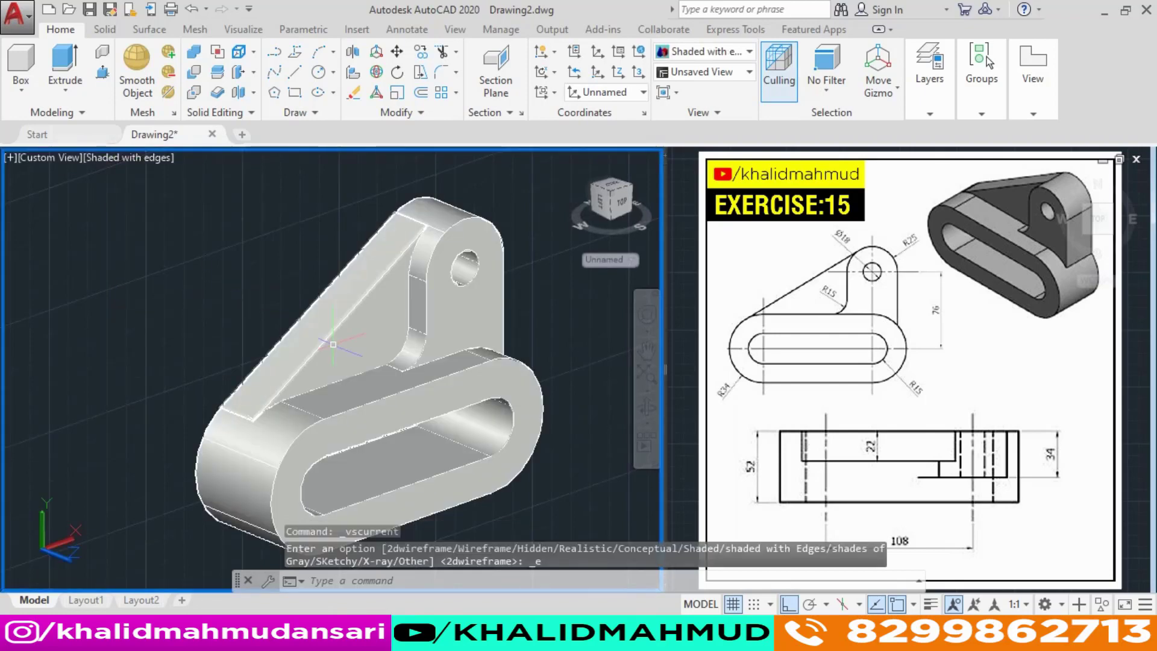
middle_click_drag(308, 337, 288, 328)
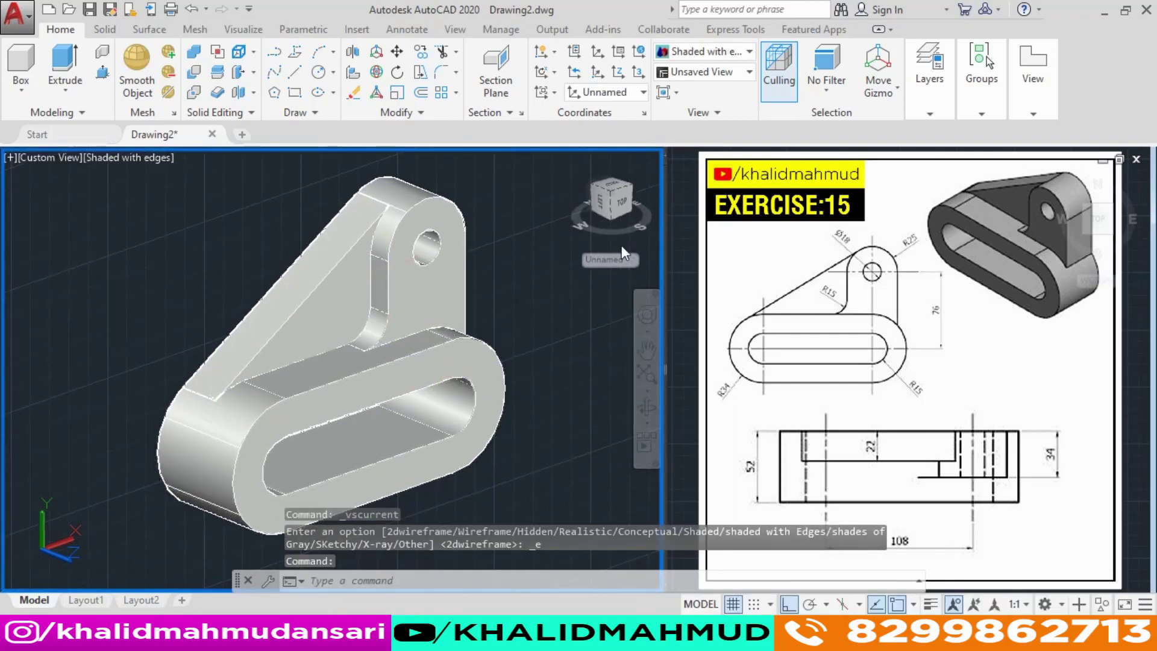
Union the base, web and lug, window-selected together, into one solid
left_click(200, 55)
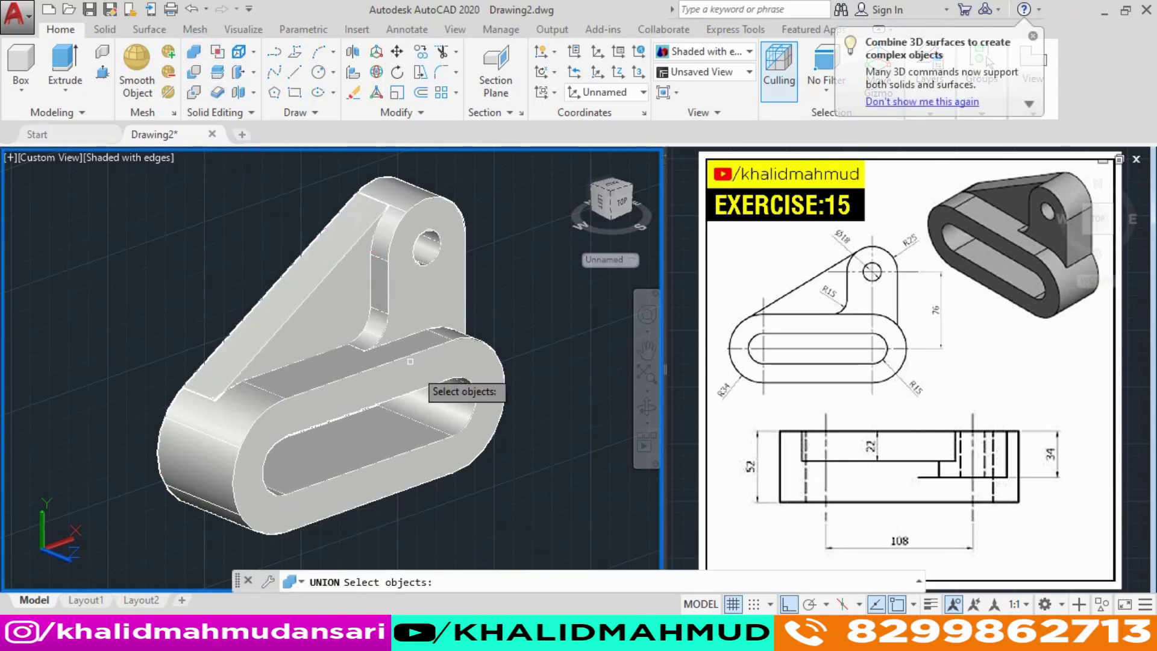
left_click(491, 474)
left_click(283, 234)
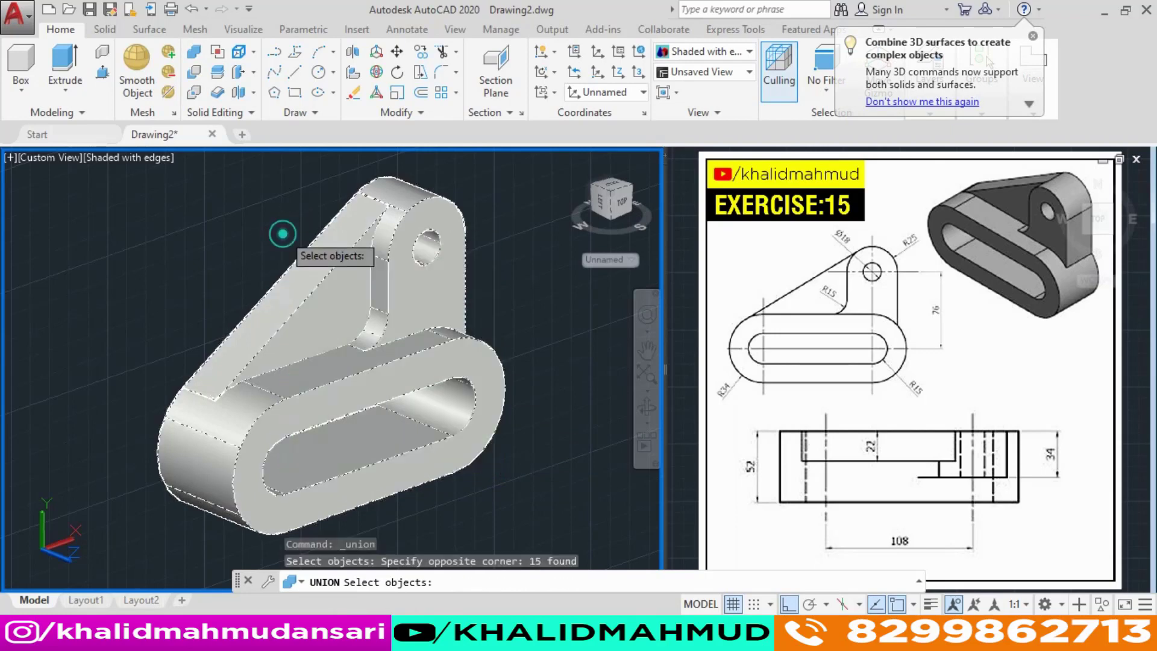
key("Return")
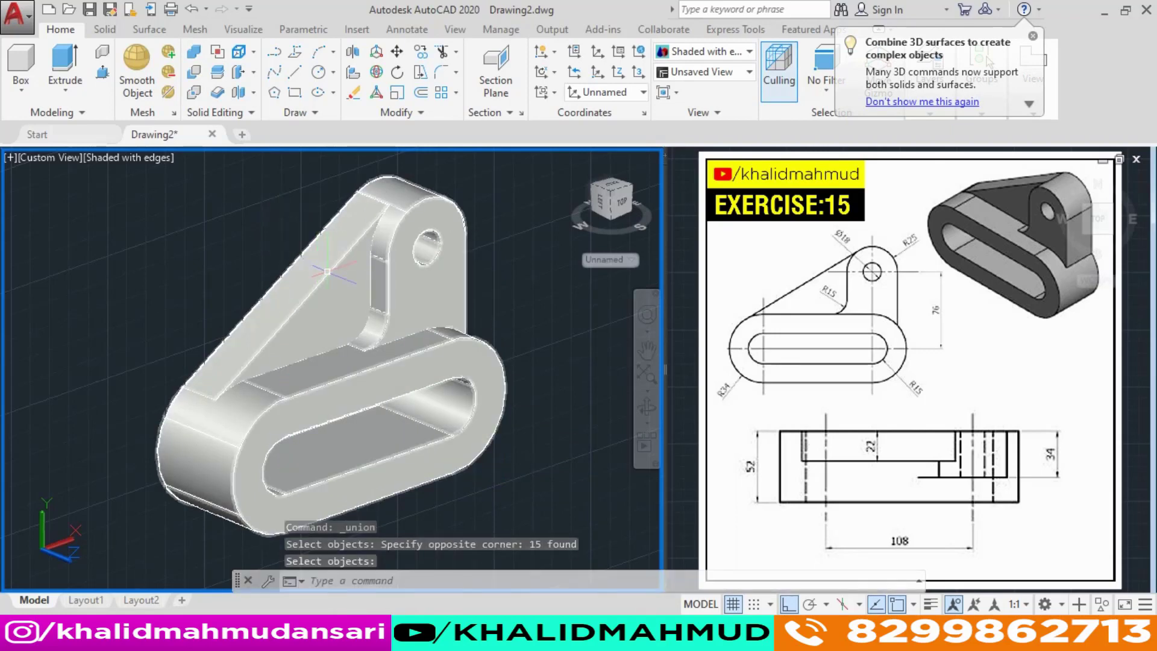
left_click(327, 272)
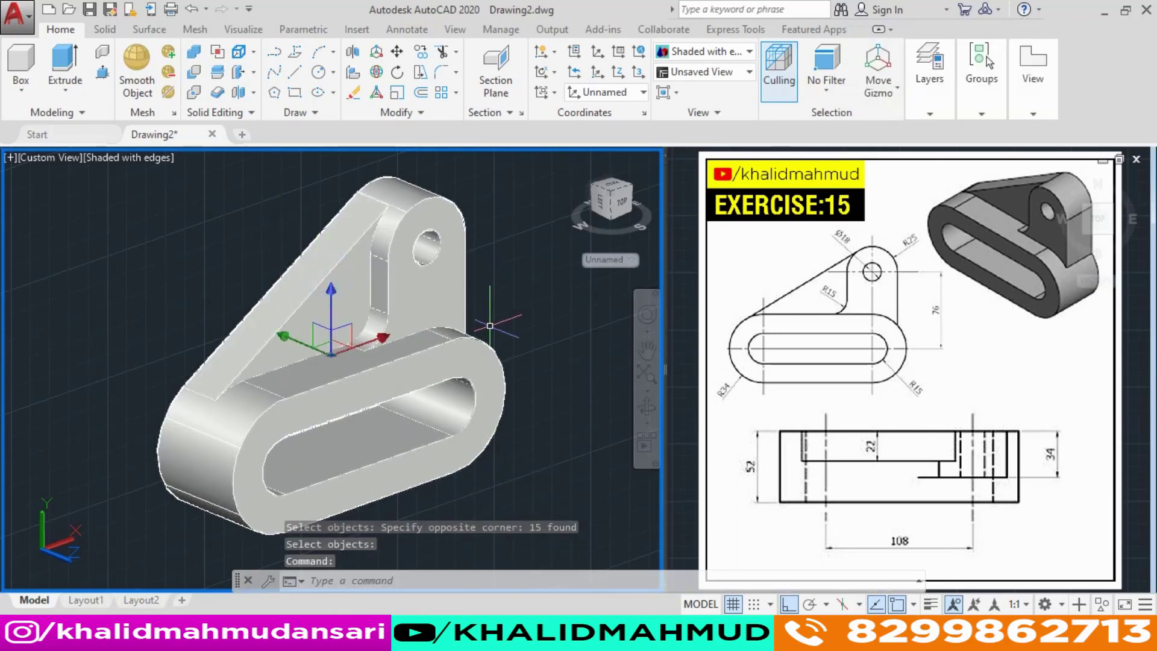
key("Escape")
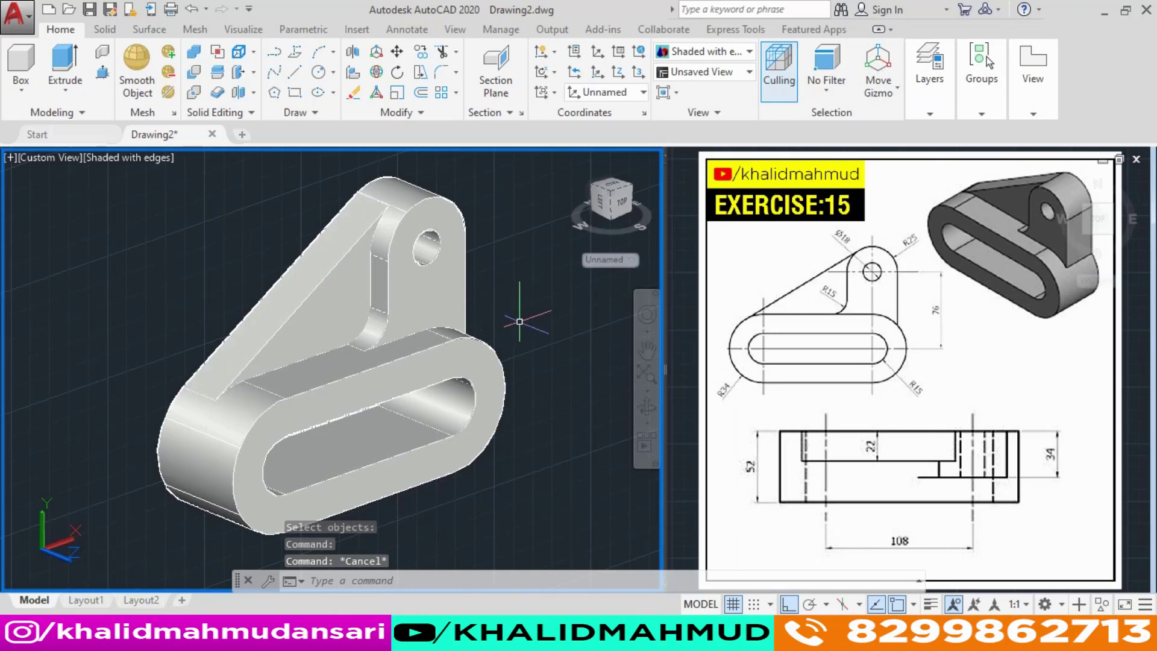